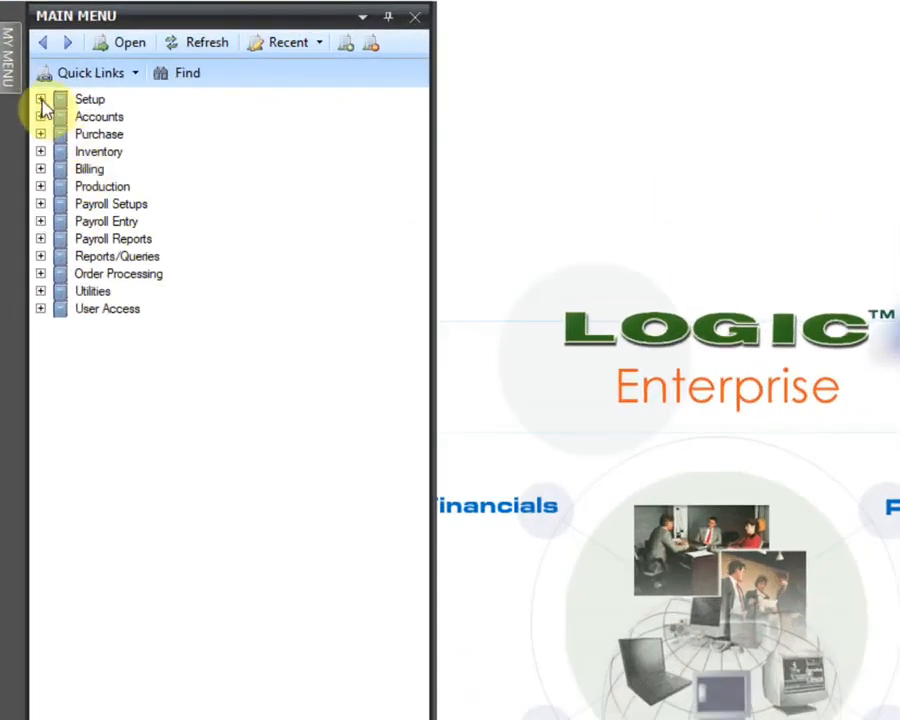
- Open the Setup Item Groups window from the item setup options
left_click(26, 80)
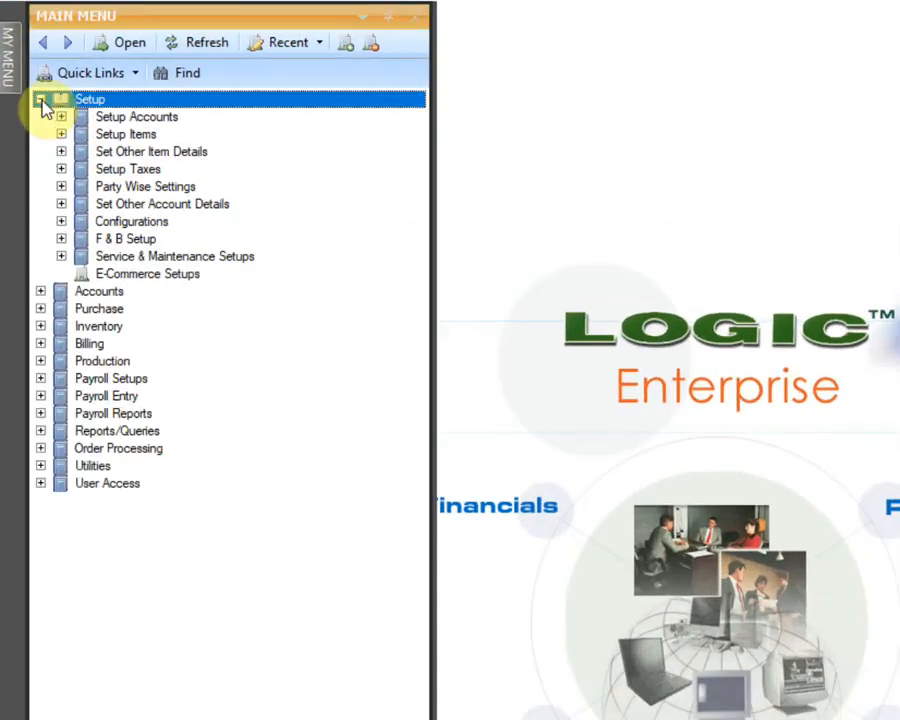
left_click(61, 135)
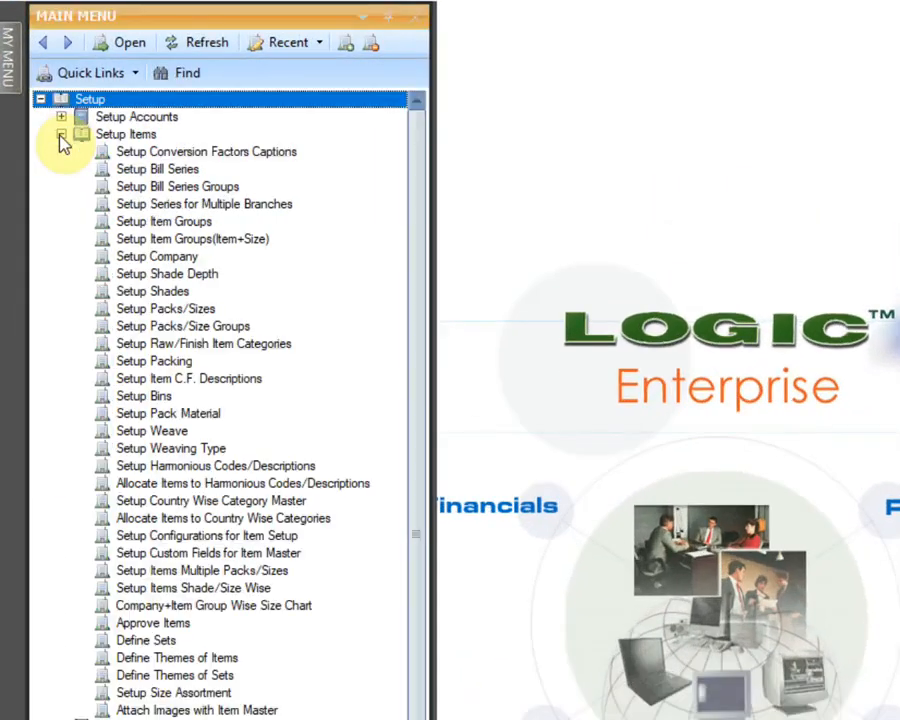
left_click(207, 224)
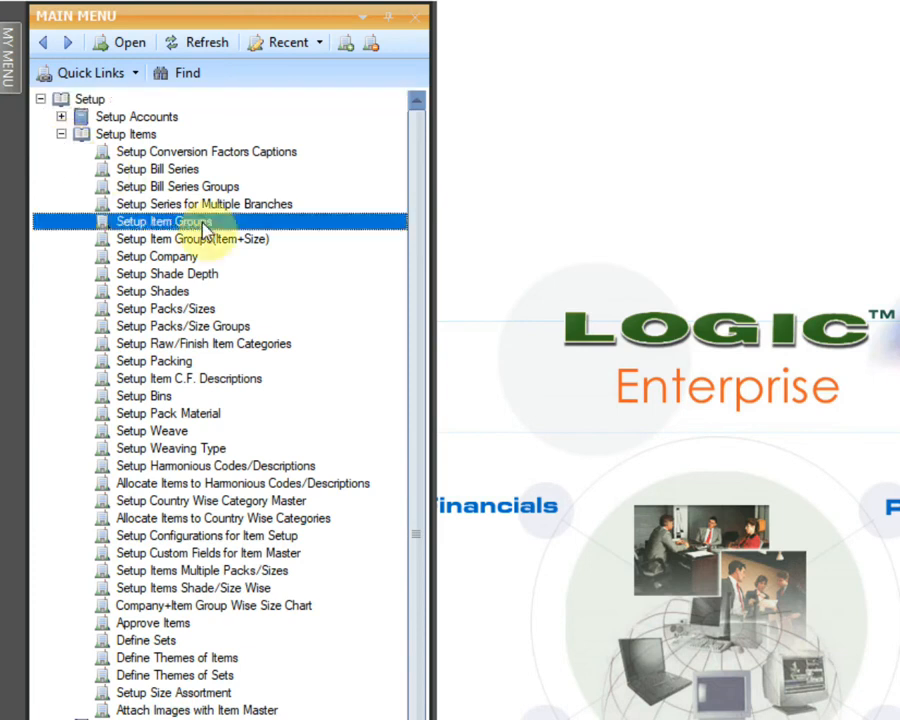
double_click(273, 230)
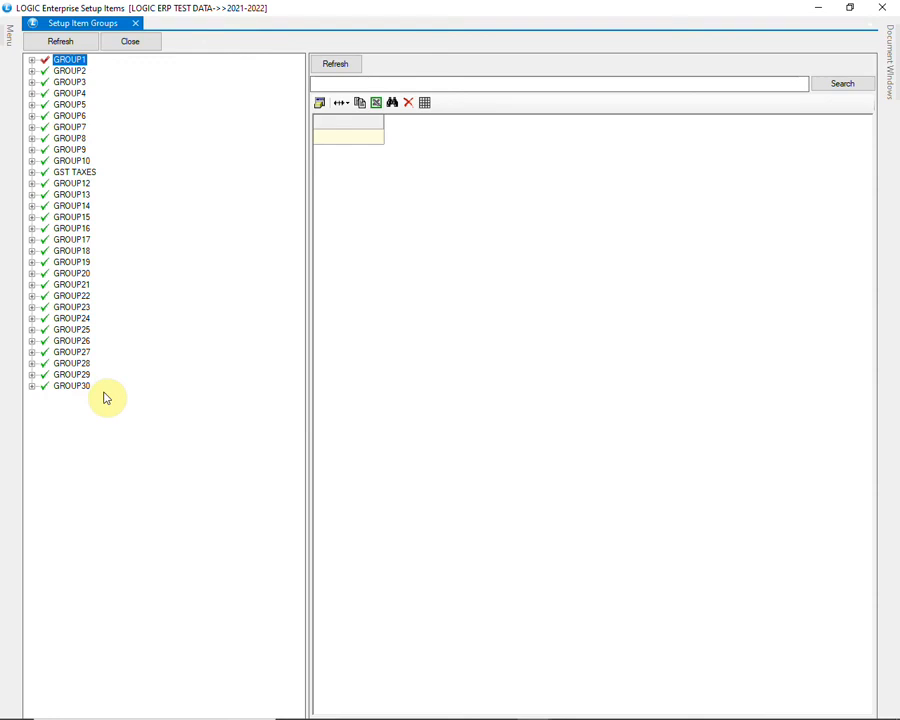
- Examine the tax rate subgroups under GST TAXES and the items allocated to the 12% and 18% rates
left_click(35, 175)
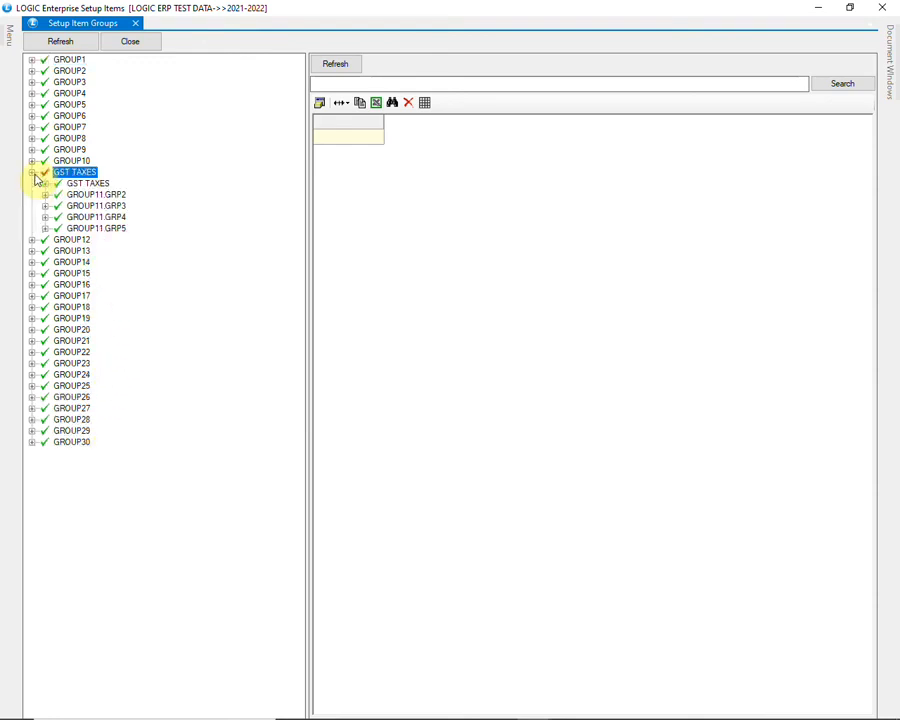
left_click(69, 187)
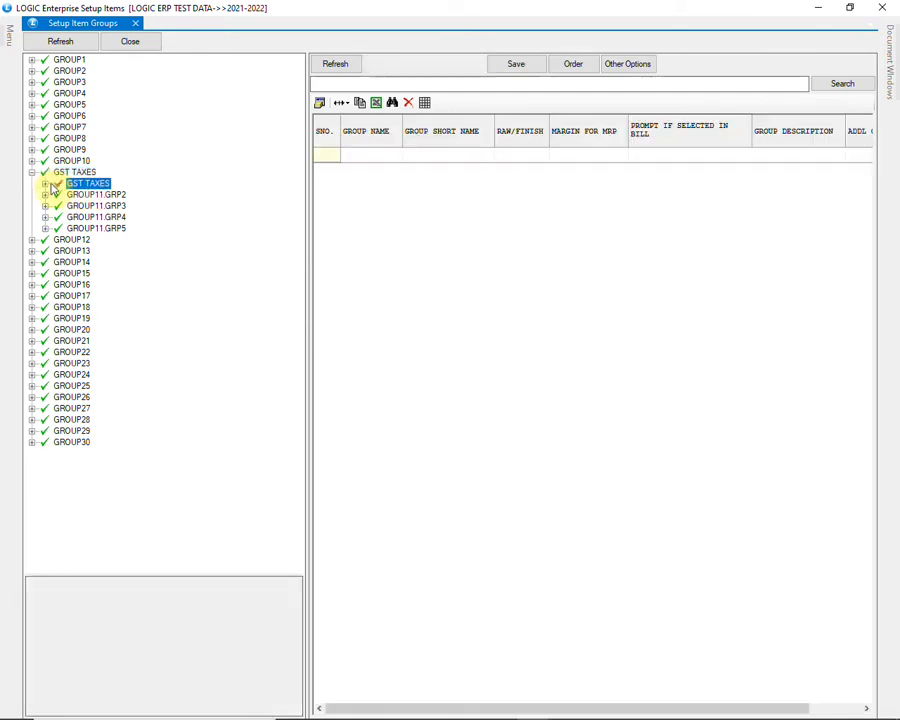
left_click(47, 185)
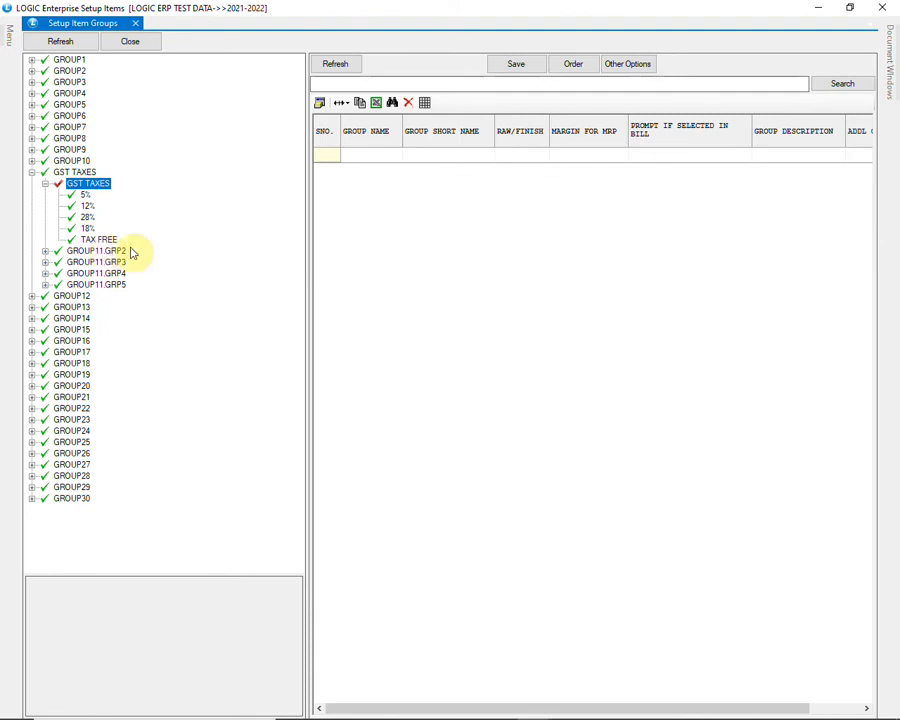
left_click(84, 206)
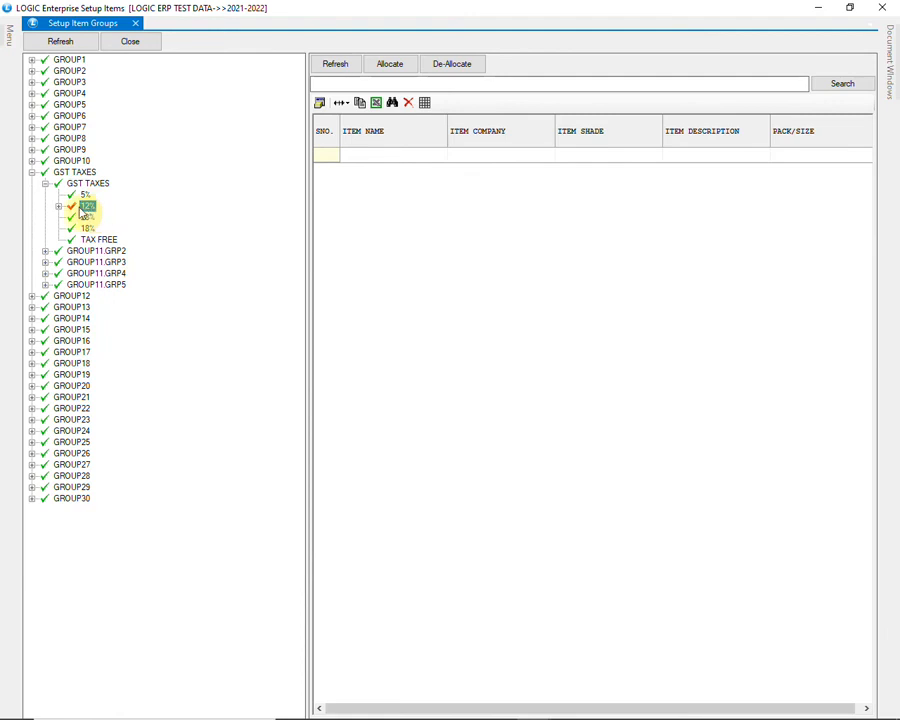
left_click(60, 207)
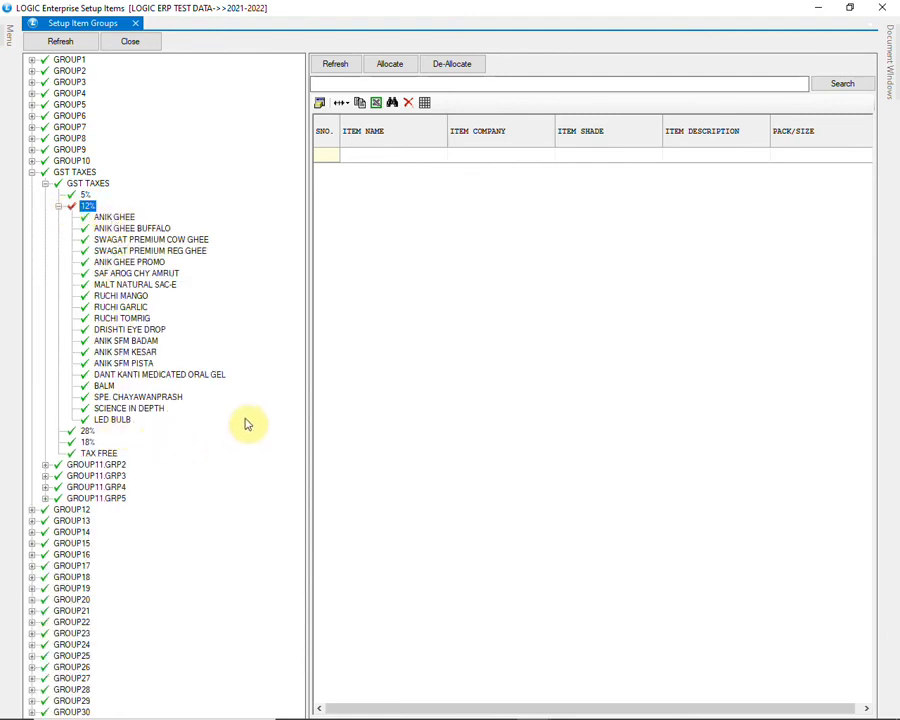
left_click(60, 207)
left_click(86, 218)
left_click(87, 228)
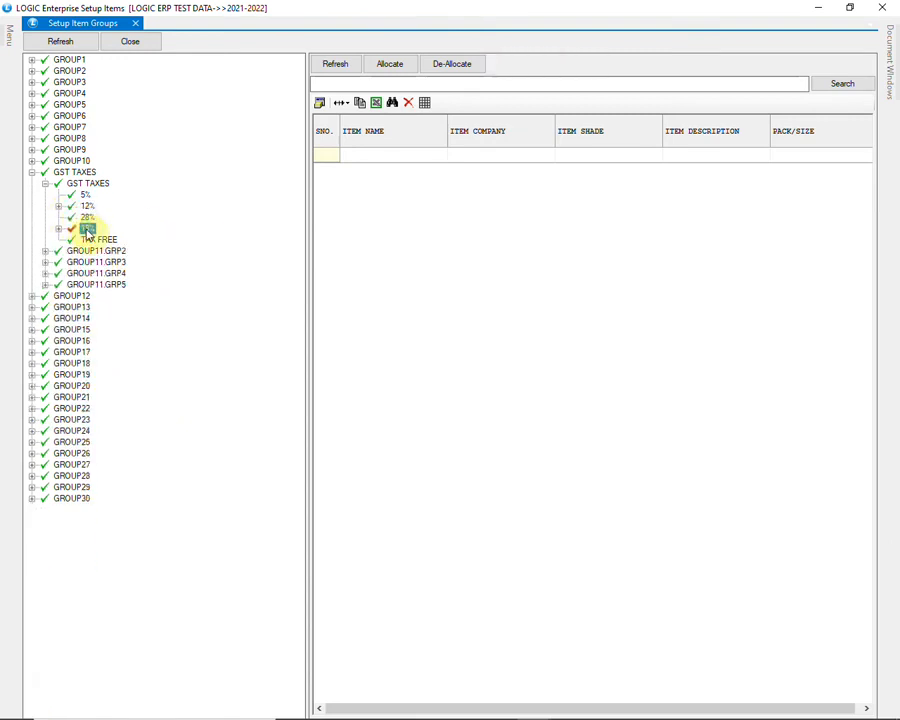
left_click(90, 240)
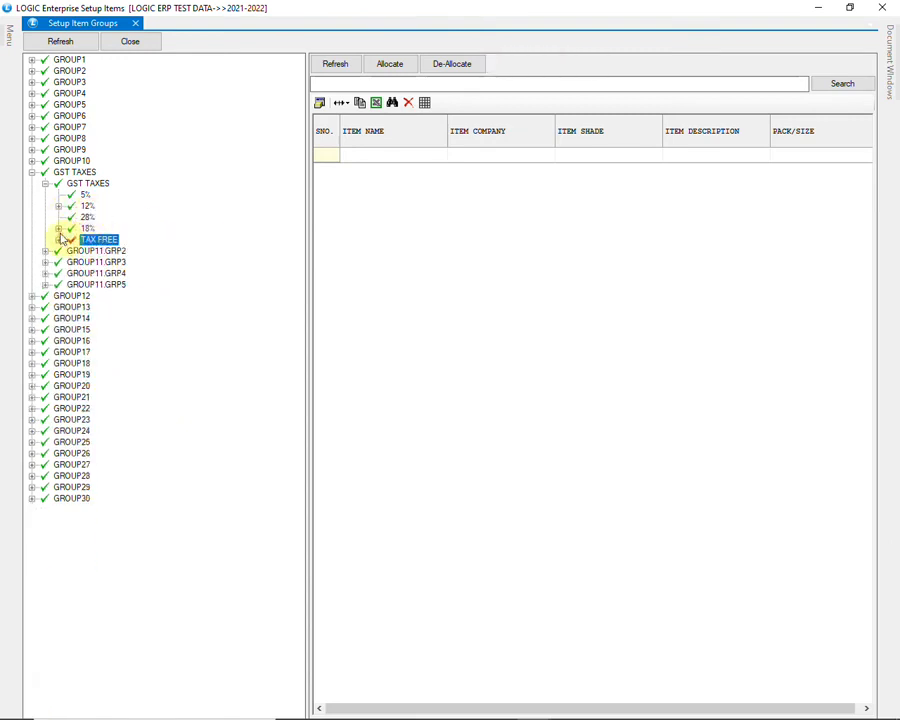
left_click(59, 229)
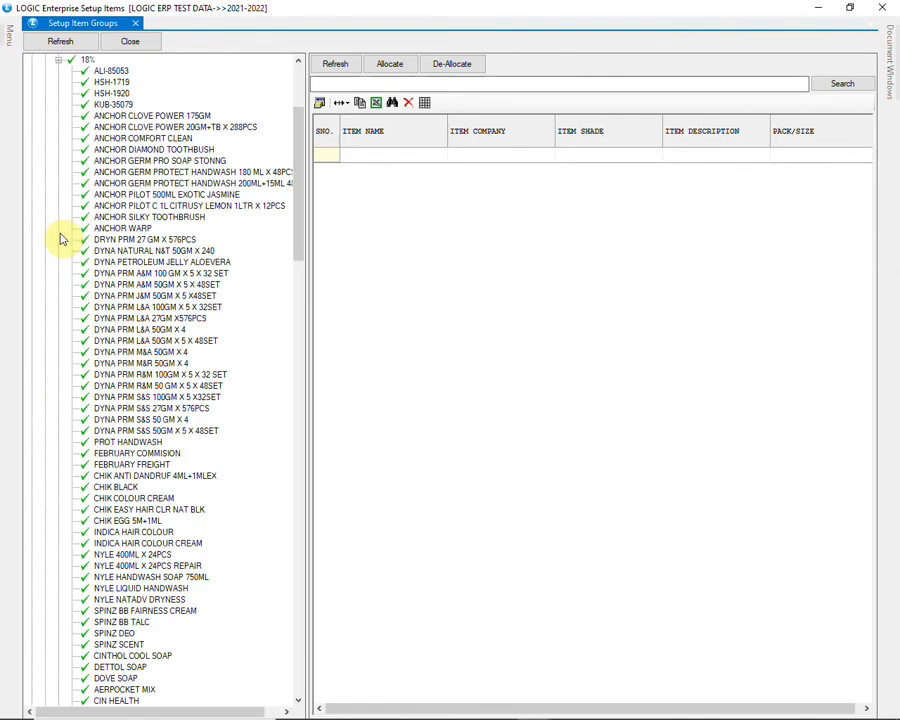
left_click(58, 60)
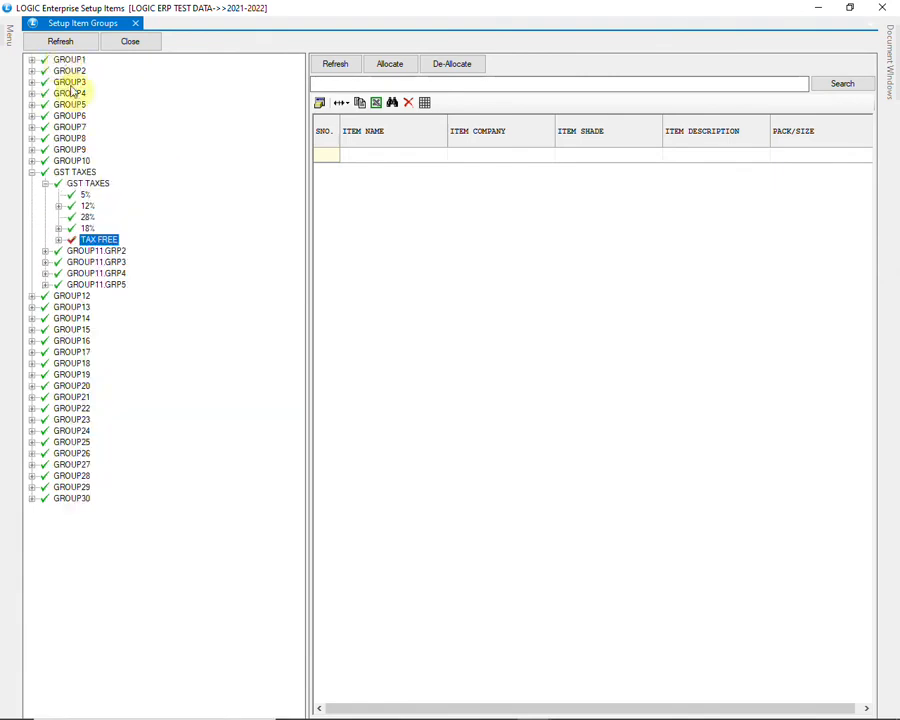
left_click(57, 184)
left_click(36, 174)
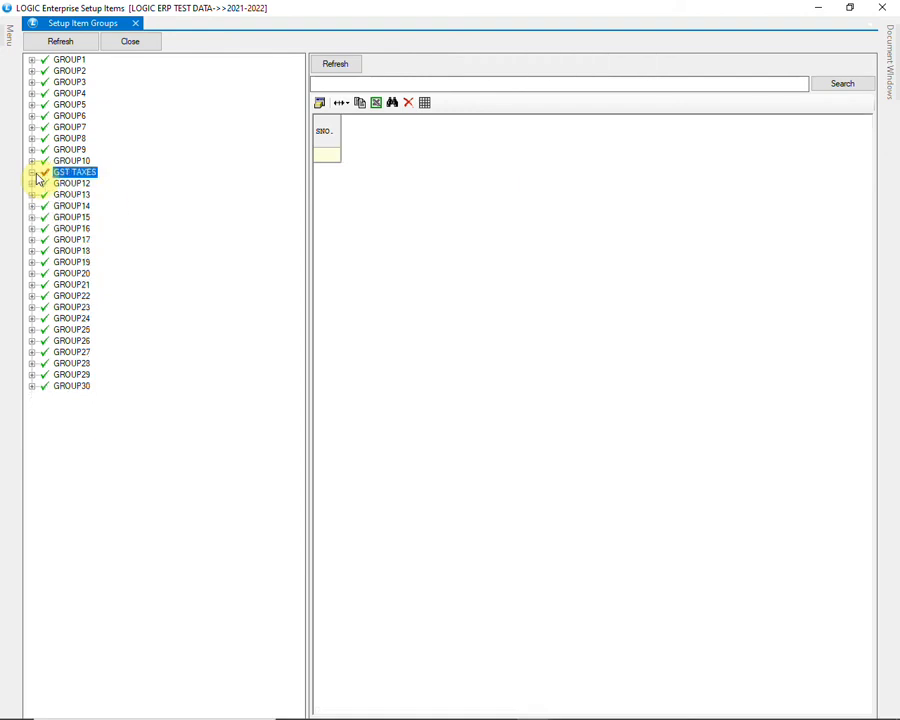
- Refresh the group tree and rename the main group GROUP1 as CATEGORY
left_click(86, 45)
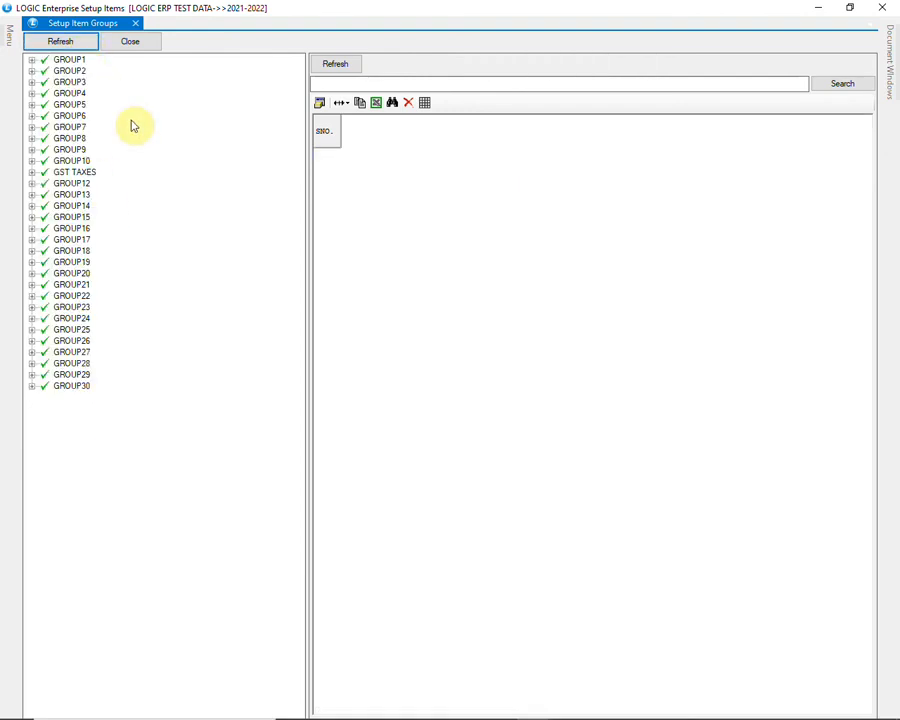
left_click(80, 61)
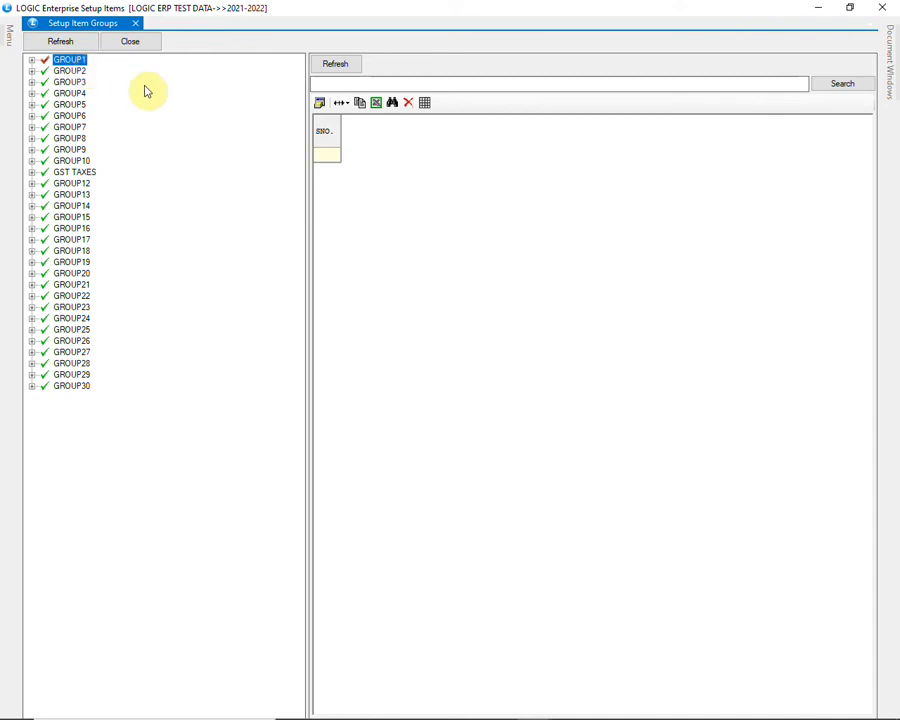
left_click(33, 61)
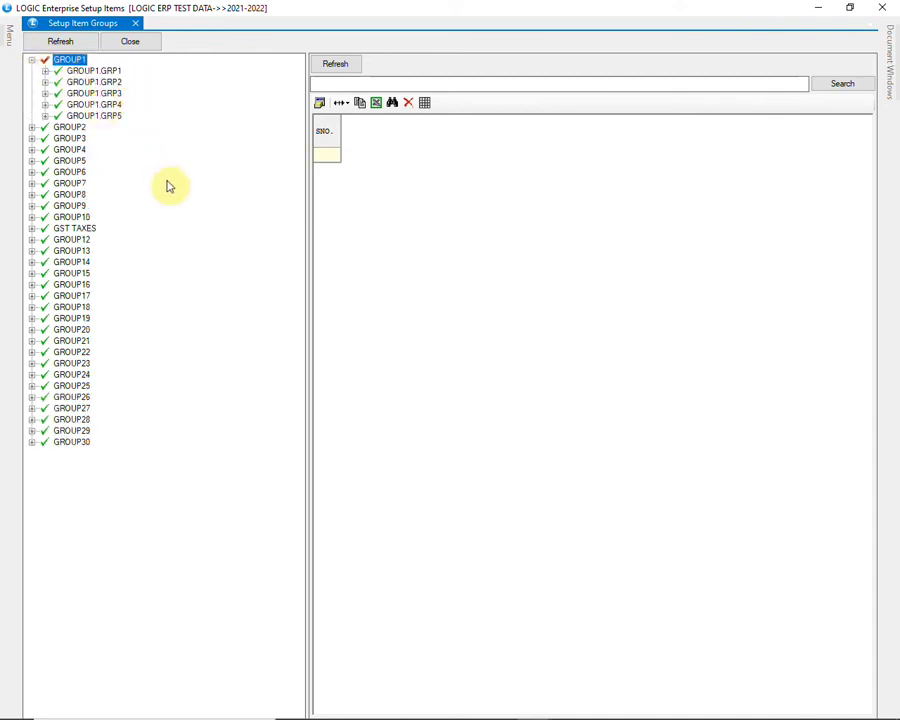
right_click(80, 61)
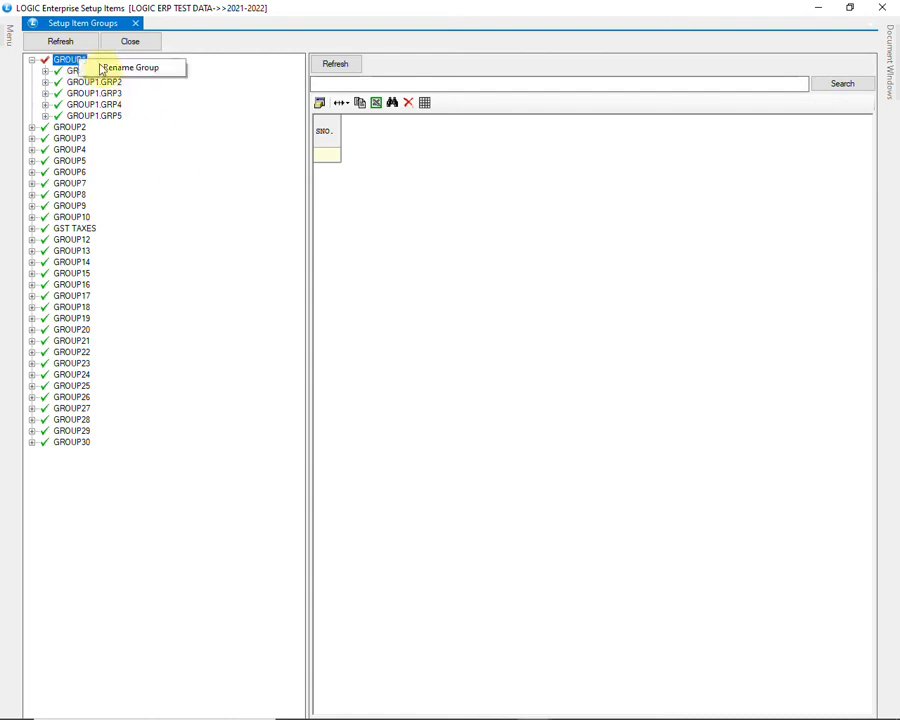
left_click(143, 70)
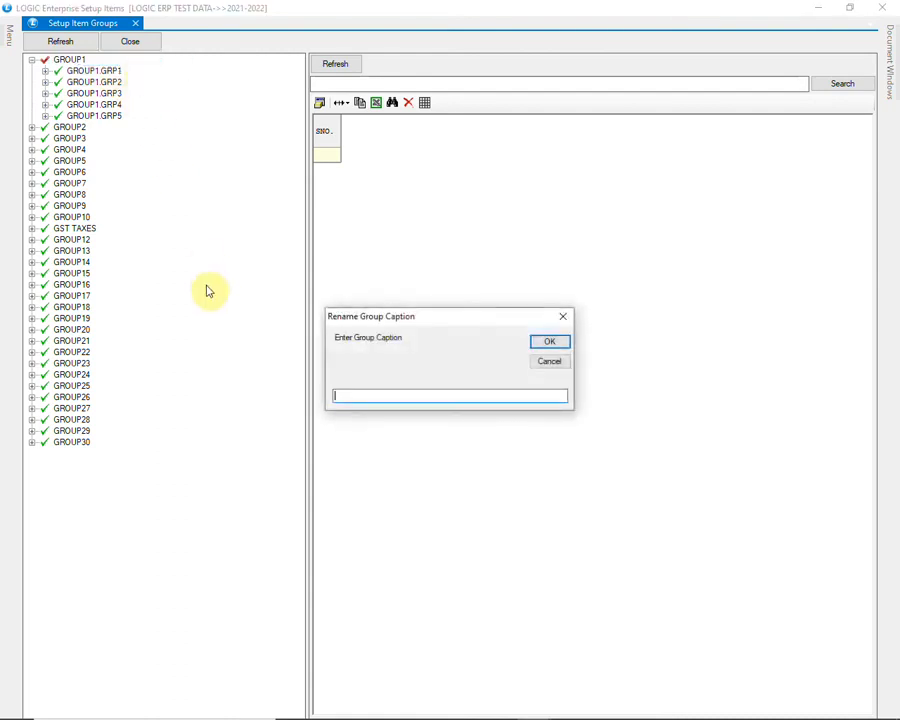
type("CATEGORY")
key("Return")
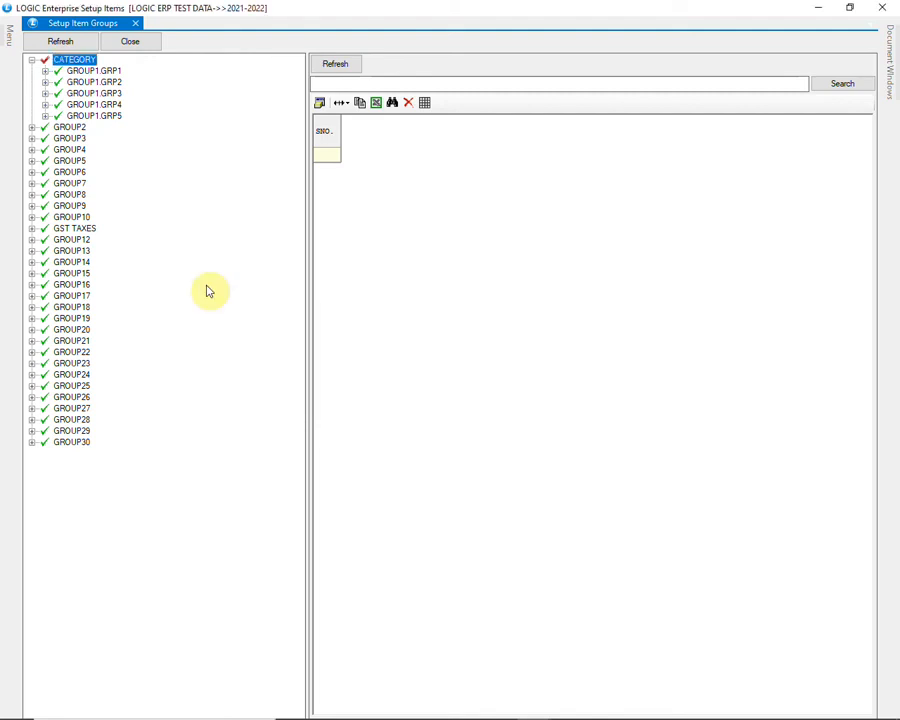
- Rename the subgroup GROUP1.GRP1 under CATEGORY as CATEGORY
left_click(47, 74)
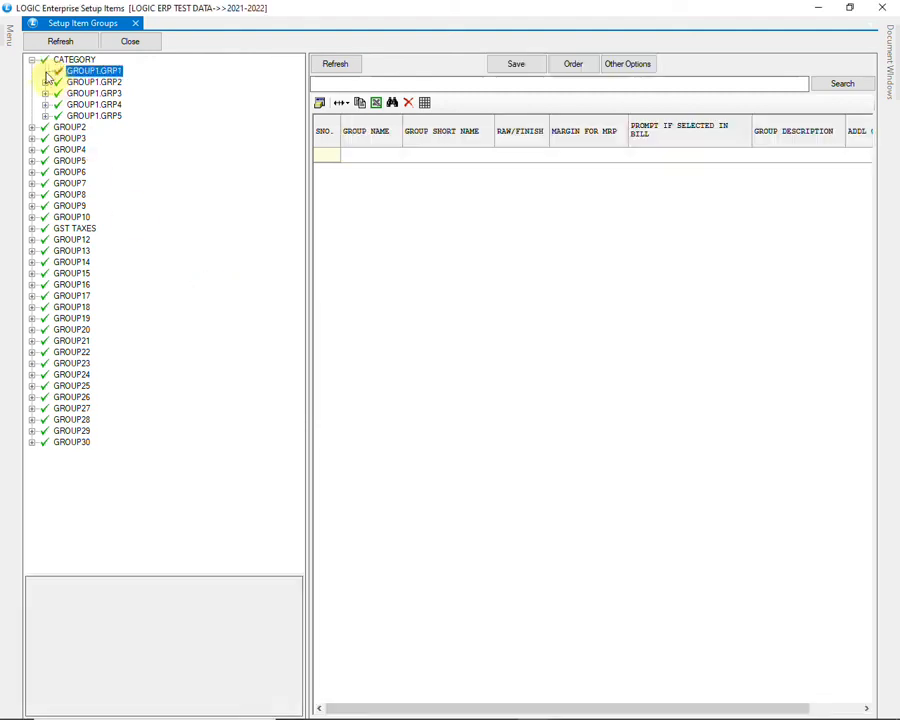
right_click(112, 72)
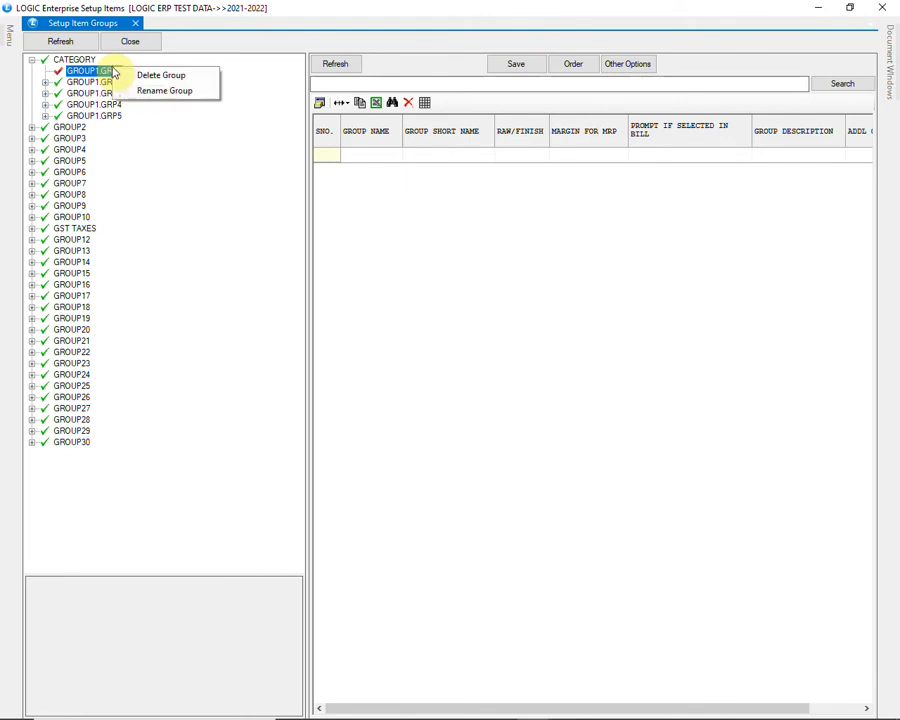
left_click(180, 91)
type("CATEGORY")
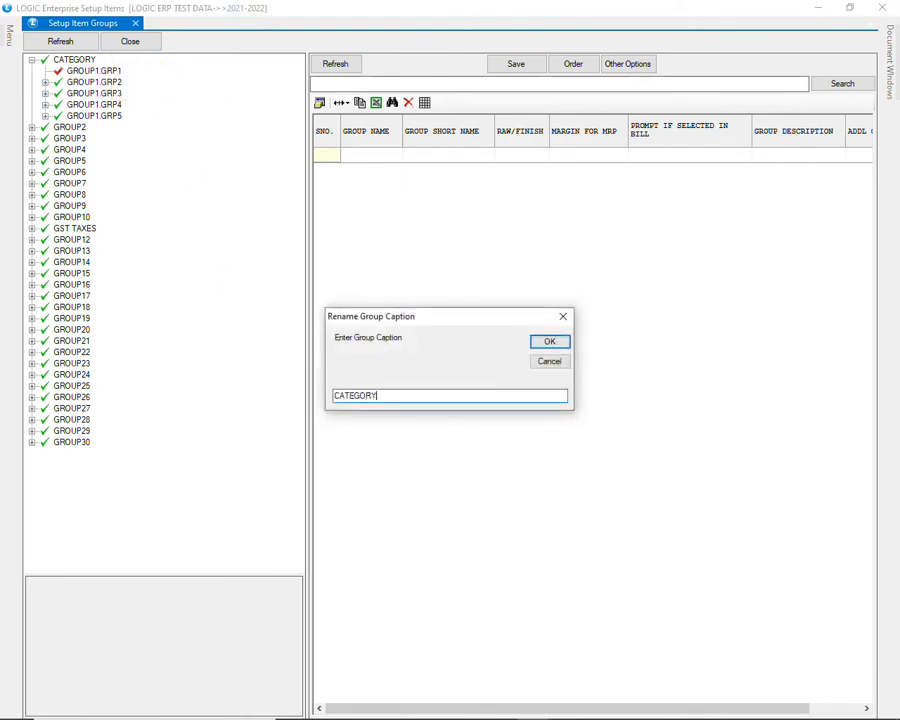
key("Return")
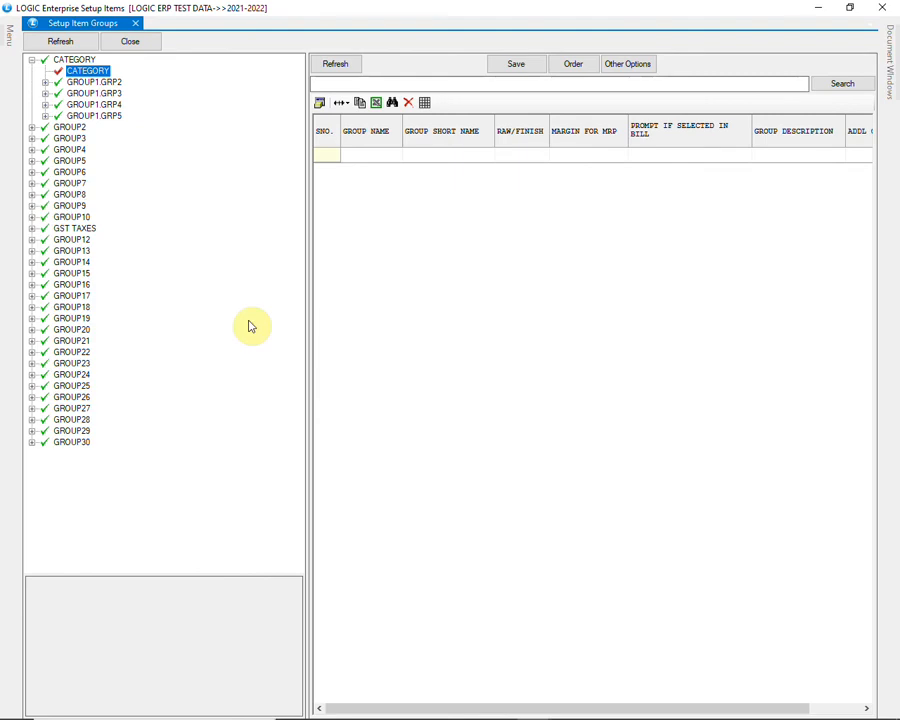
- Load the entry grid of the CATEGORY subgroup, widen it, and enter ICE CREAM as the first group name
left_click(327, 68)
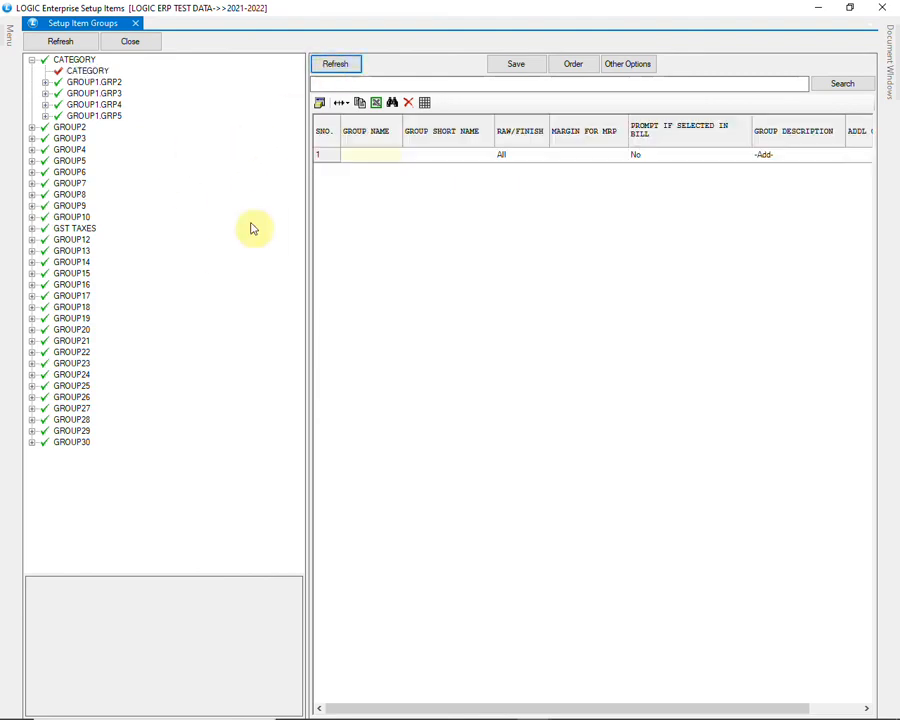
left_click(308, 231)
left_click_drag(308, 231, 224, 233)
left_click(288, 156)
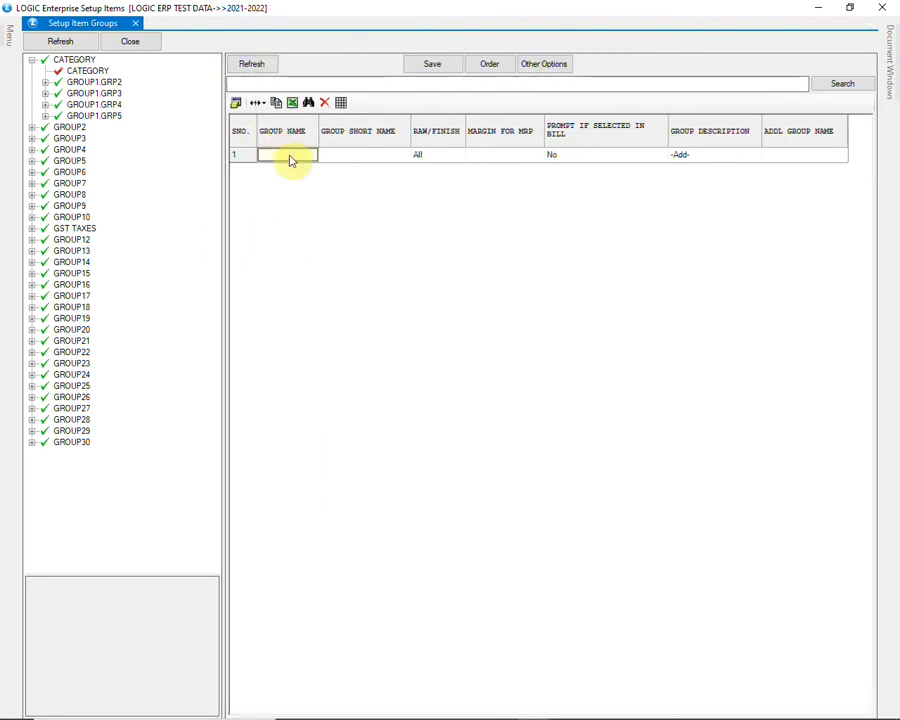
type("ICE CREAM")
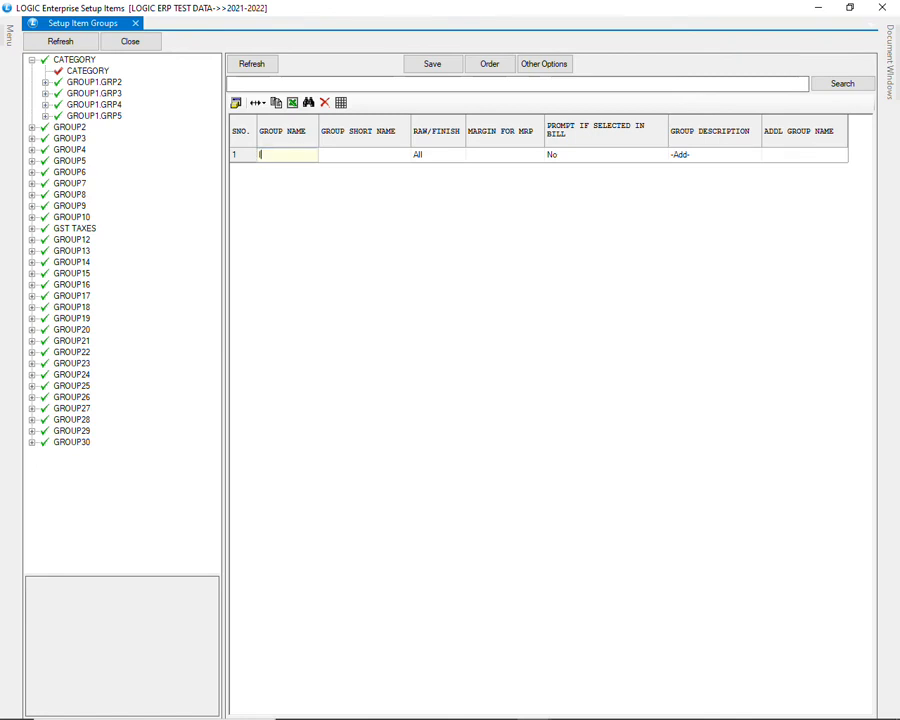
key("Return")
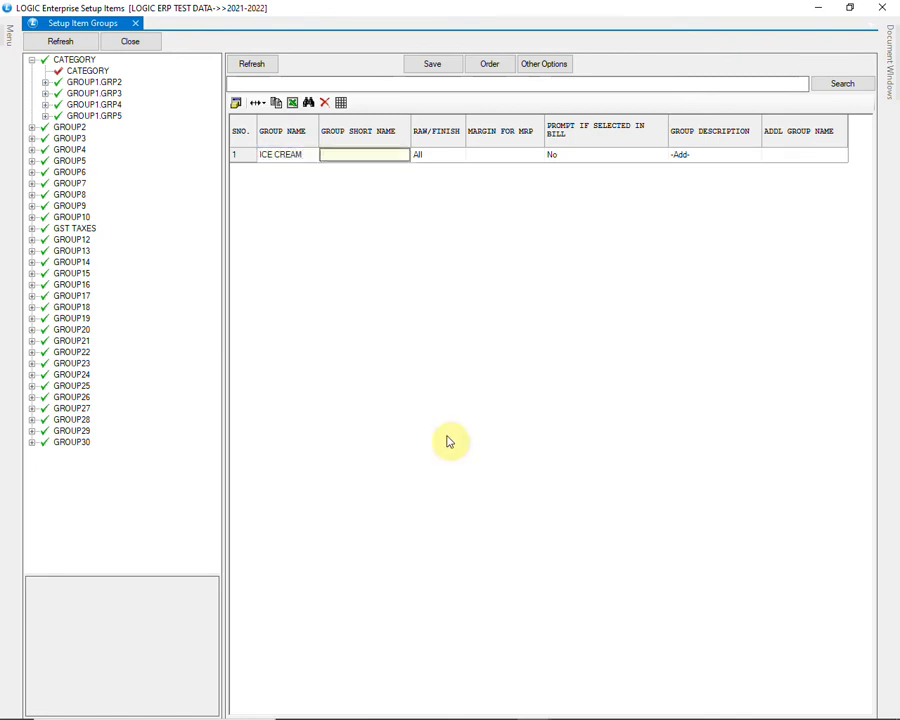
- Give the ICE CREAM group the short name IC and keep its Raw/Finish type as All
type("I")
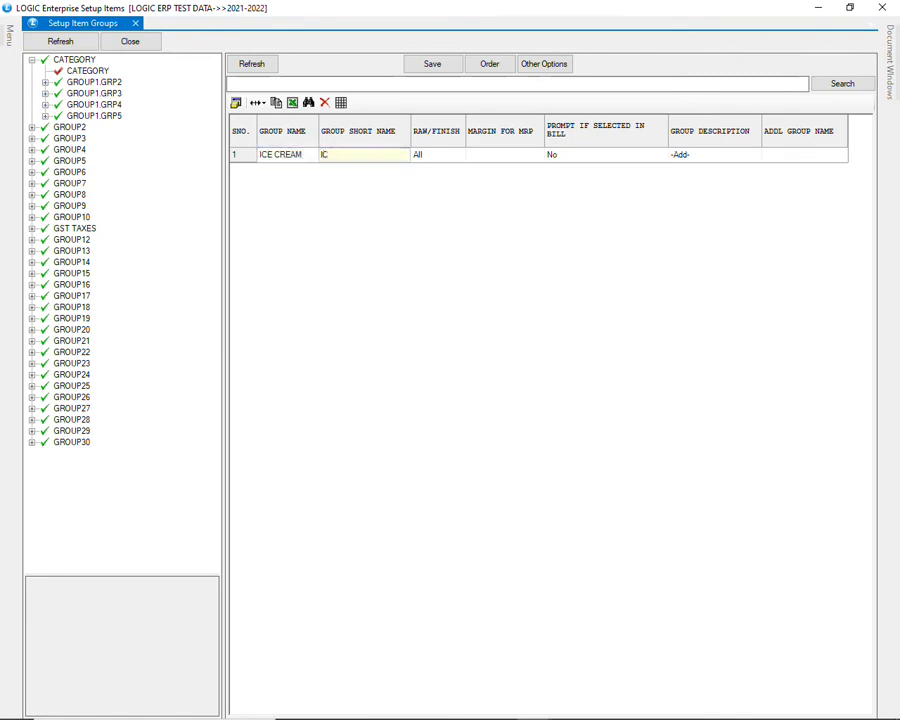
type("C")
key("Return")
key("space")
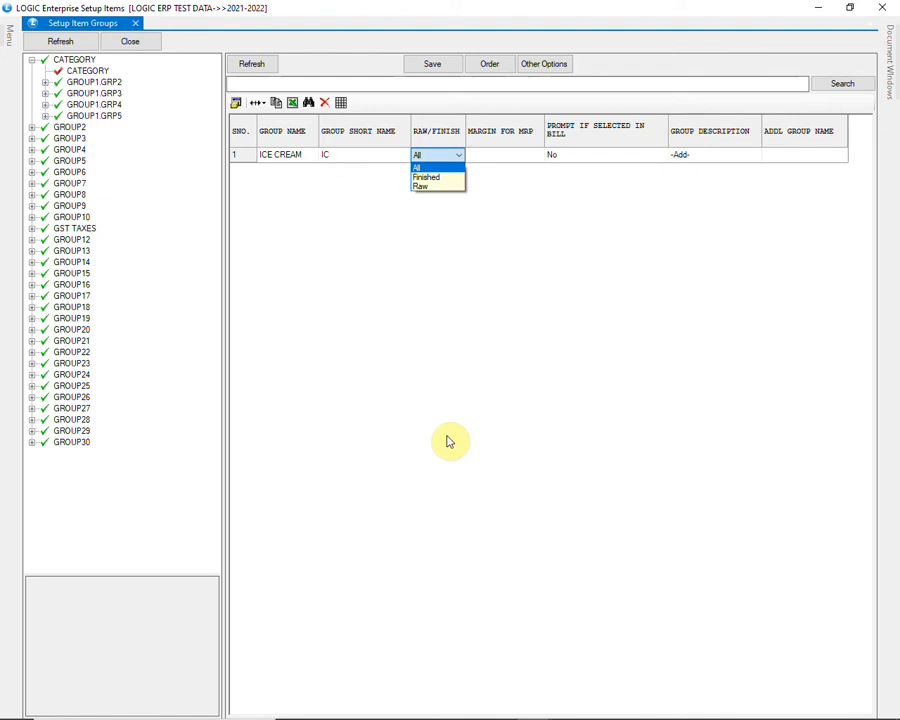
key("Return")
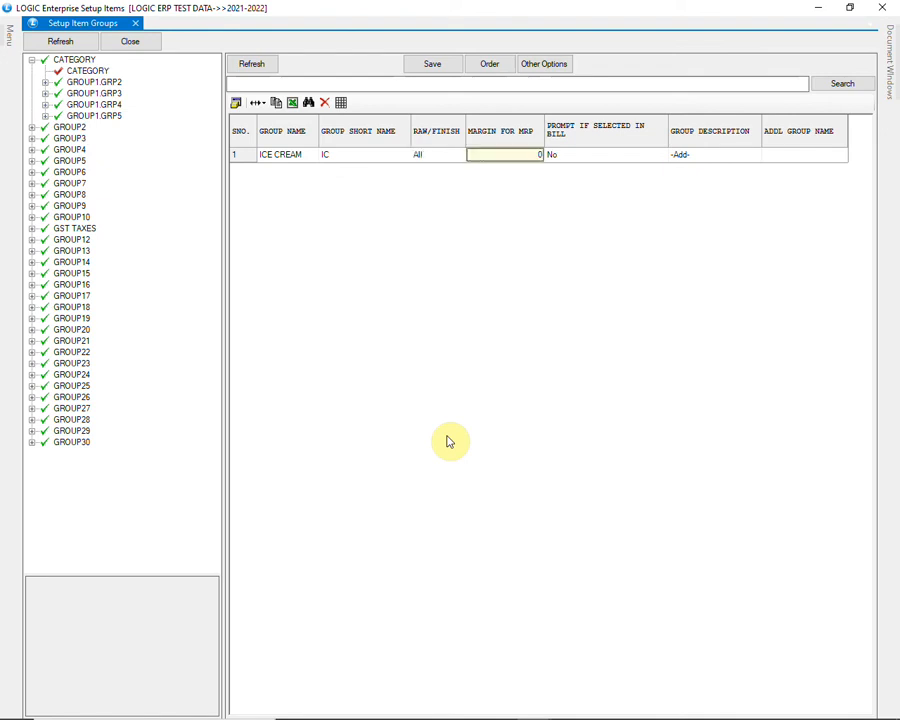
- Set the ICE CREAM group's margin for MRP to 30 and leave Prompt If Selected in Bill at No
type("3")
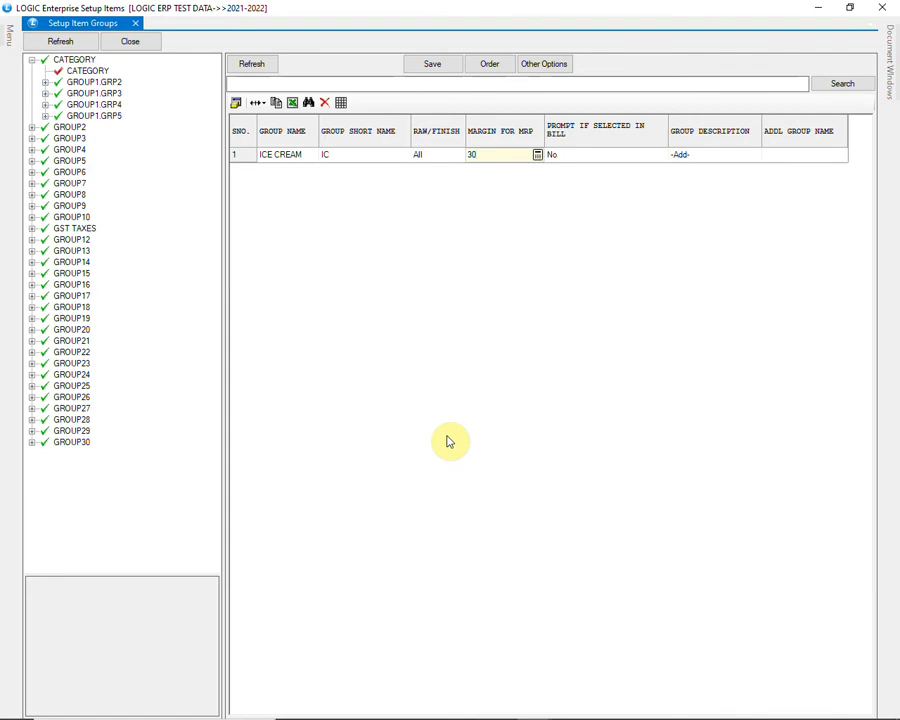
key("Tab")
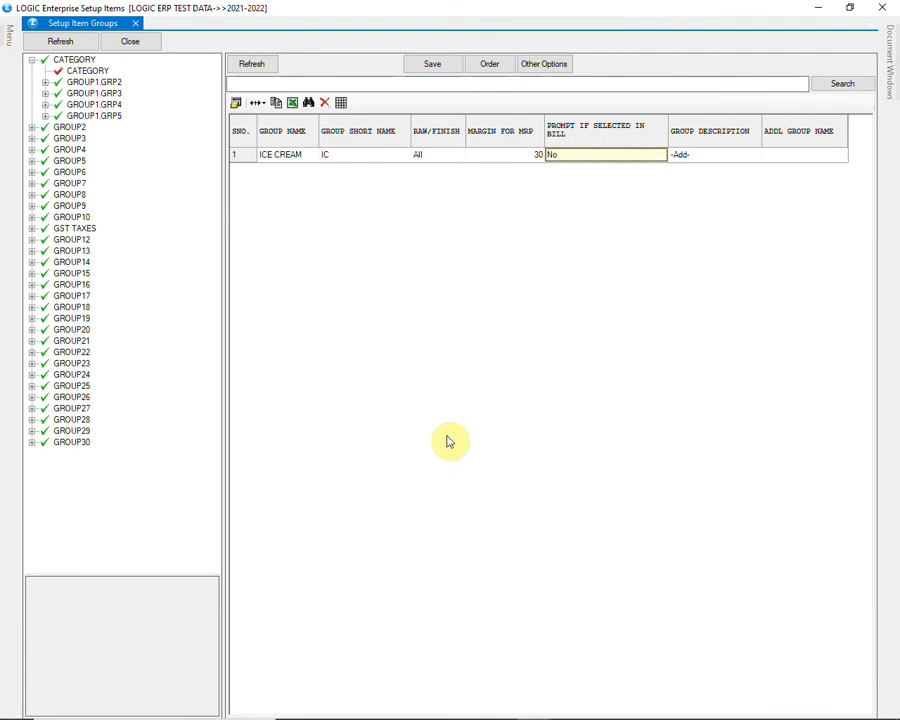
key("Return")
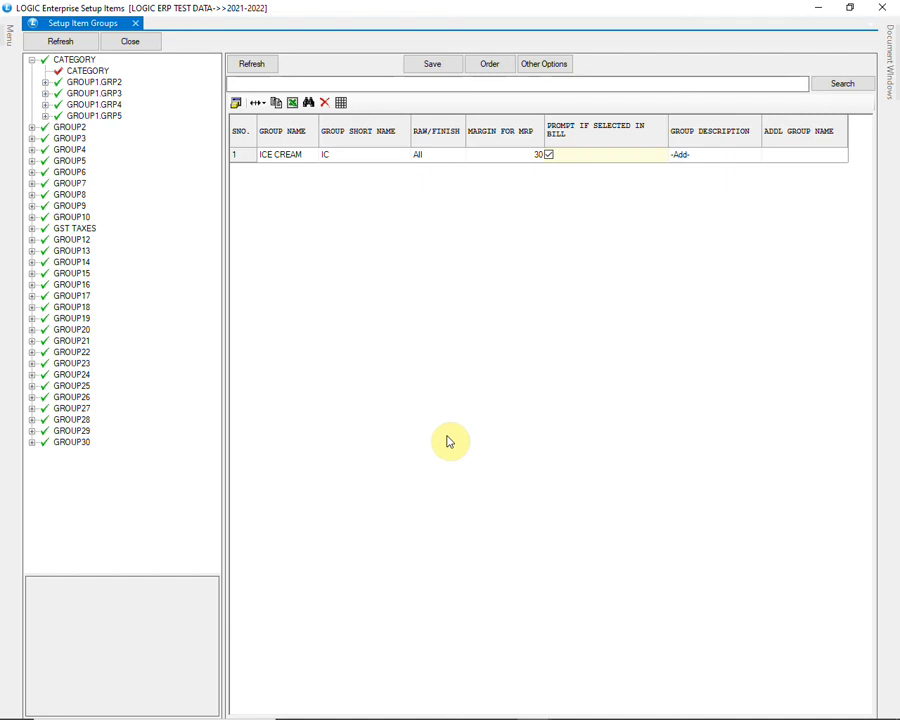
key("Tab")
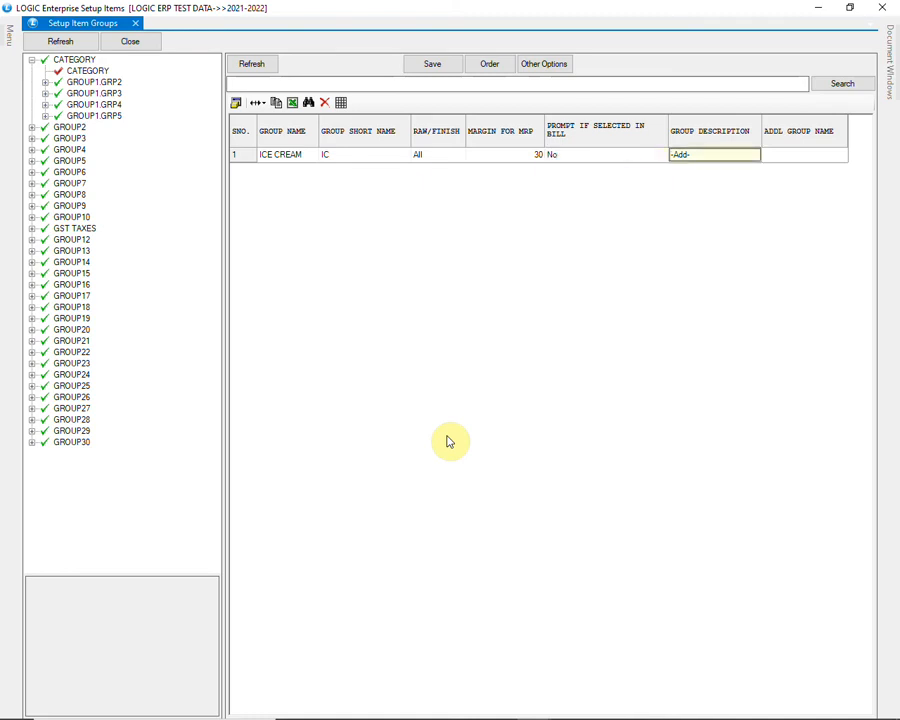
- Write ICE CREAM as Description 1 of the ICE CREAM group, look through the other description pages, and save the description
key("Return")
type("iCE CREAM")
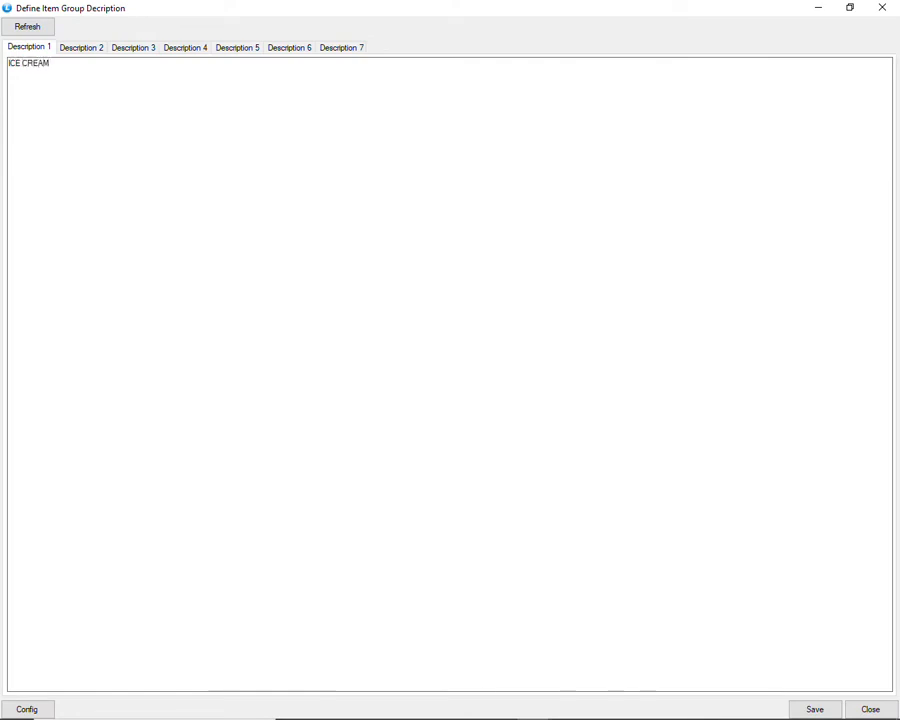
left_click(100, 54)
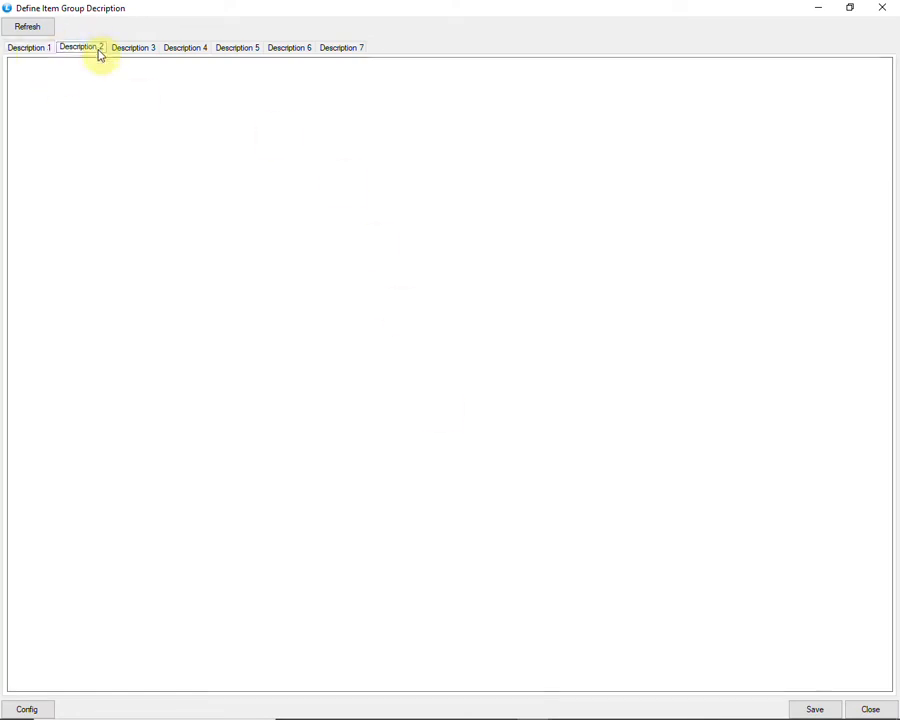
left_click(140, 56)
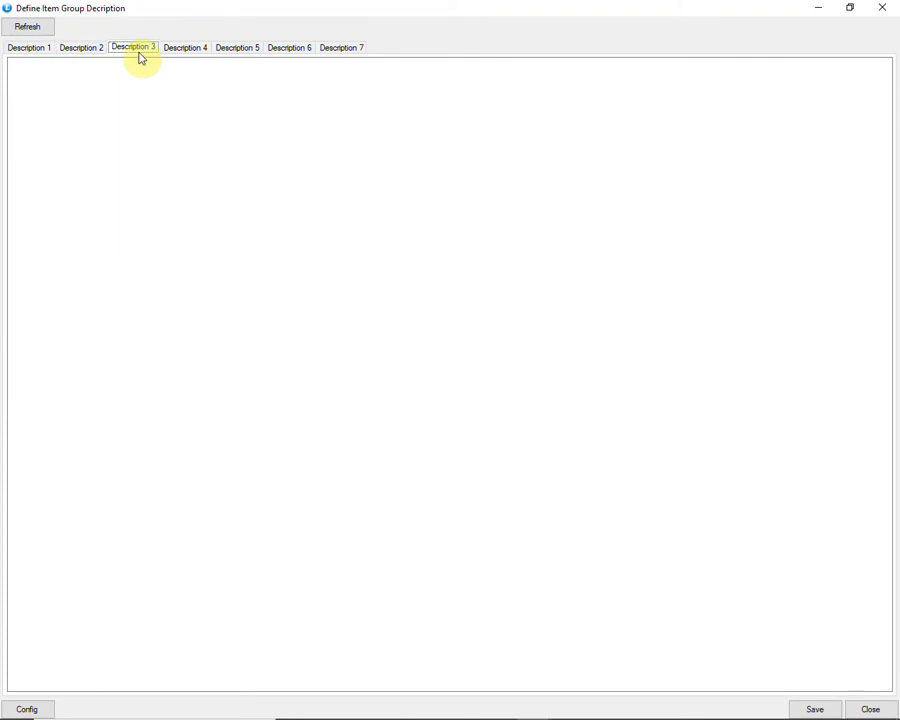
left_click(222, 50)
left_click(294, 50)
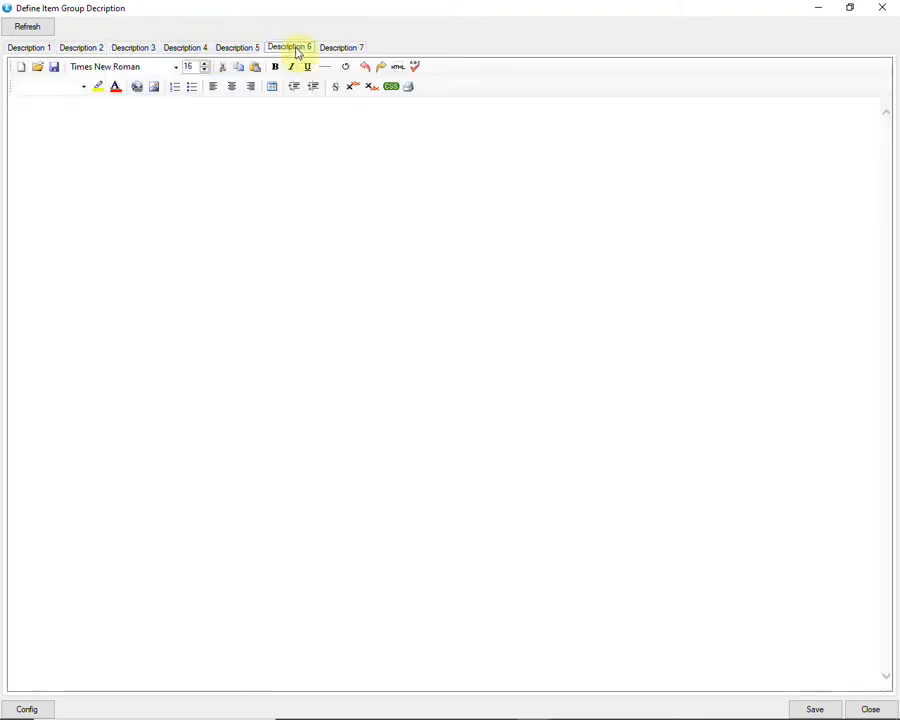
left_click(338, 50)
left_click(14, 48)
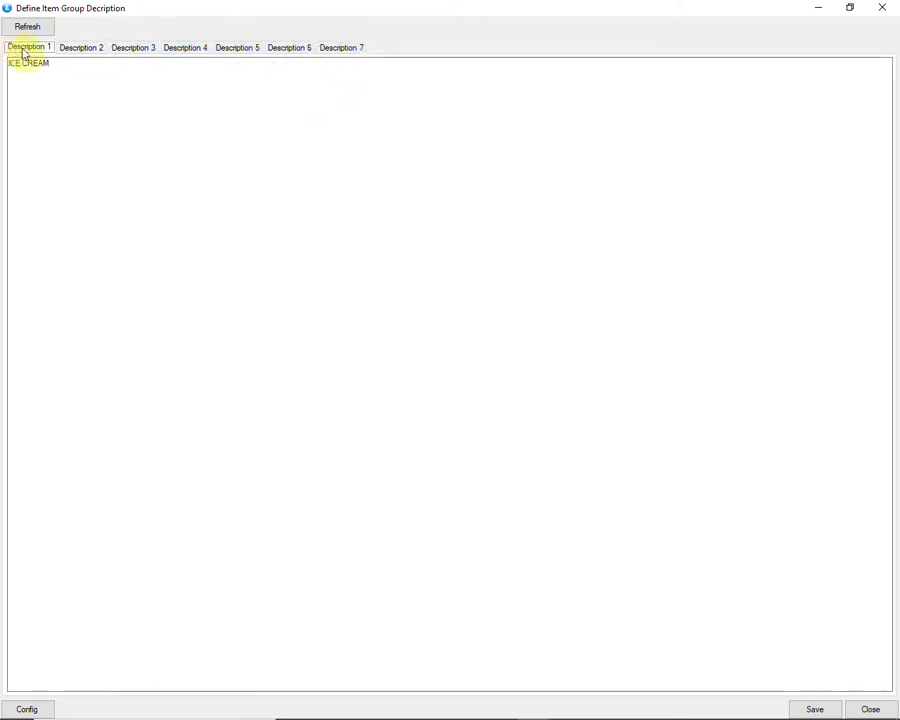
left_click(812, 708)
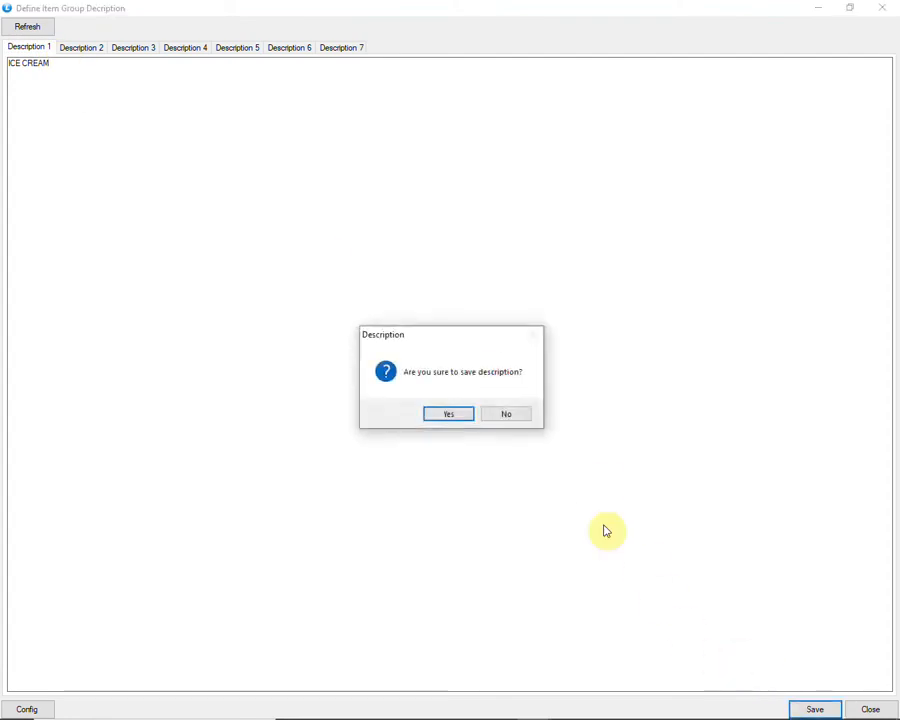
left_click(450, 418)
left_click(506, 416)
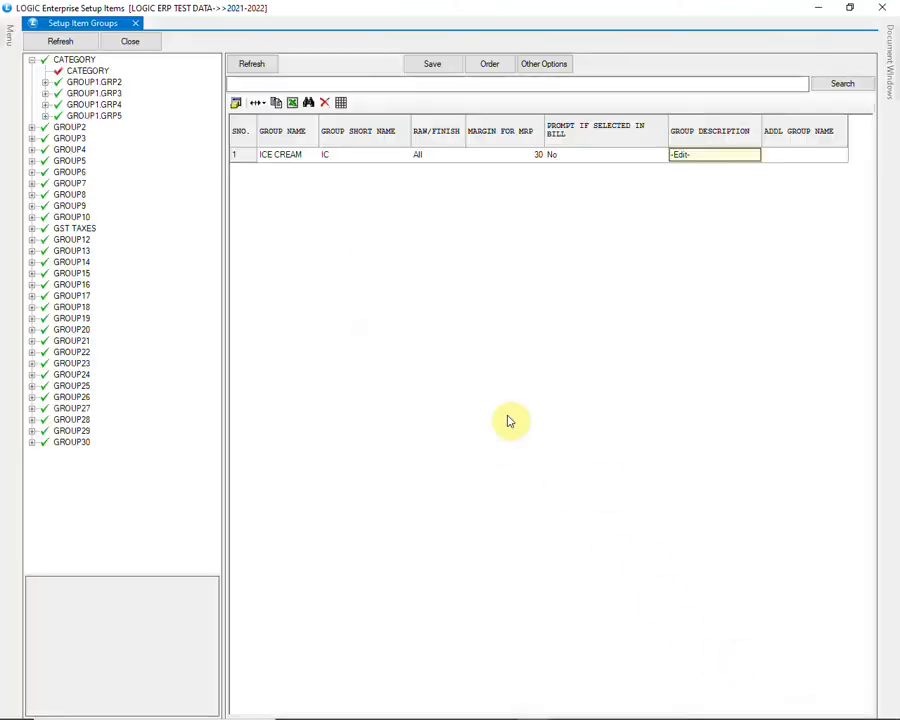
- Set the ICE CREAM group's additional group name to ICE CREAM
key("Right")
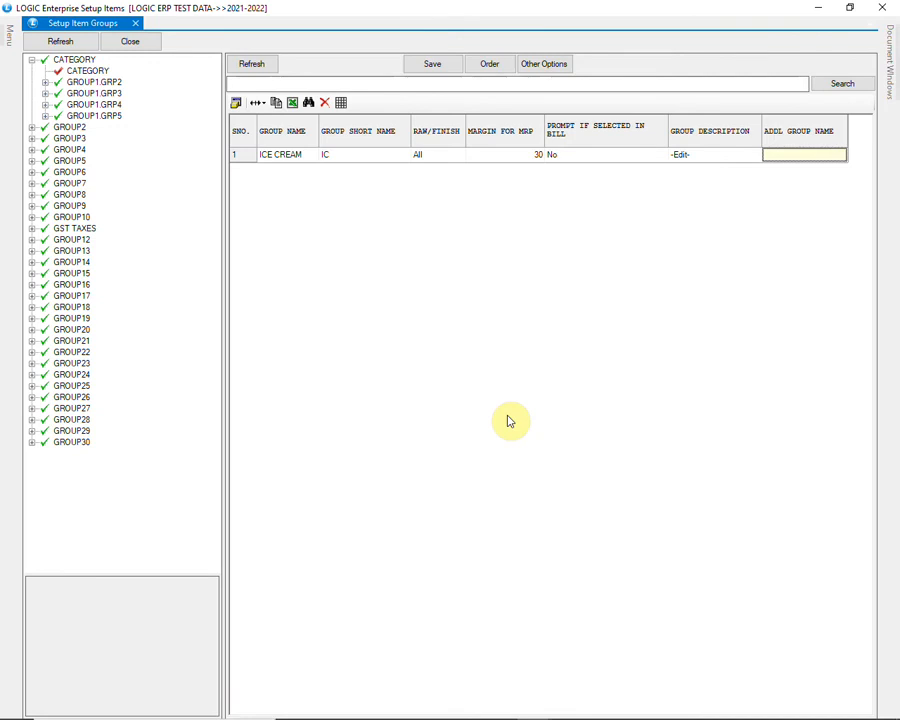
type("ICE CREAM")
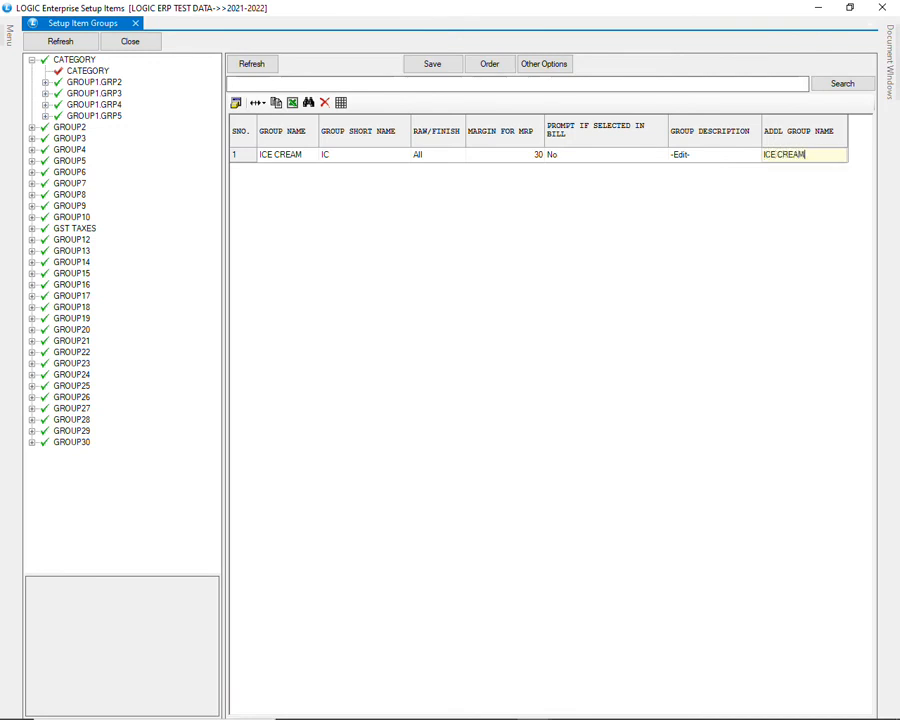
key("Return")
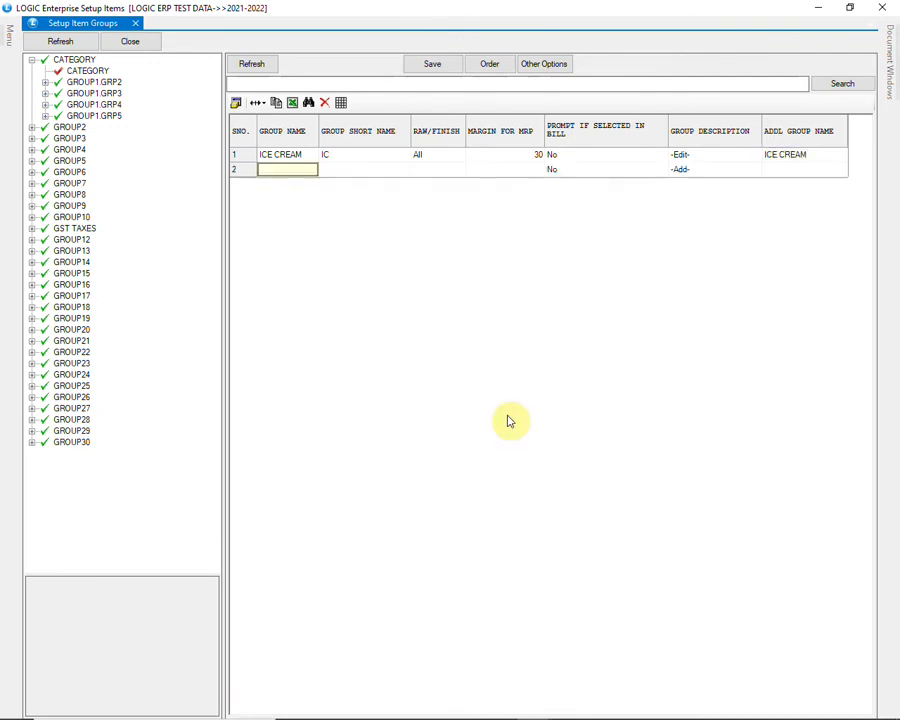
- Add a second group named SHAMPOO with short name SH, leaving its remaining fields at their defaults
type("SHAMPOO")
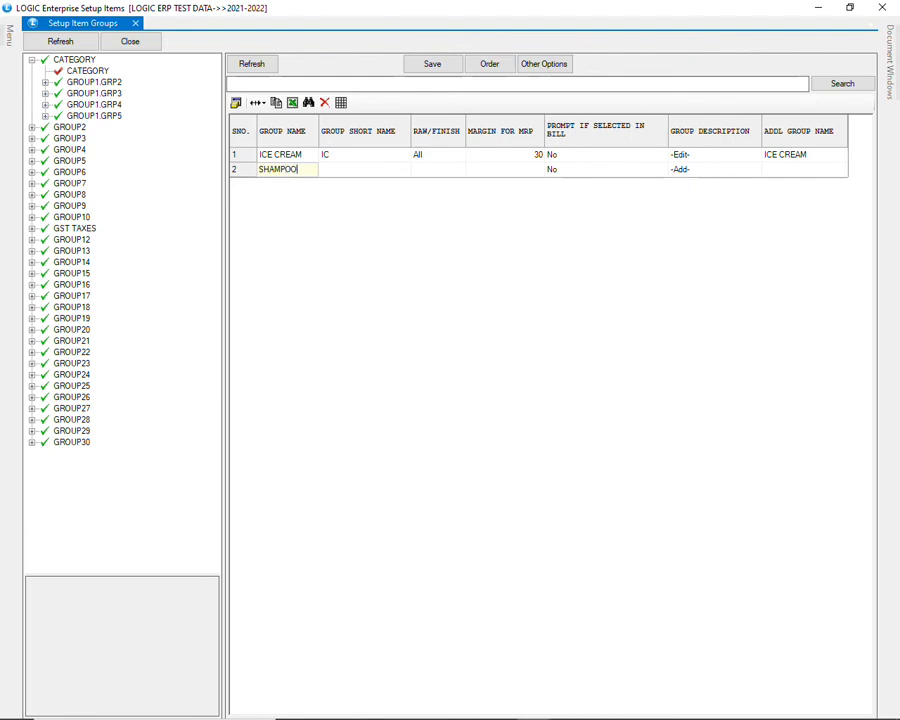
key("Return")
type("SH")
key("Return")
key("Return")
key("Return")
- Add a third group named SOAP with short name SP and default values in its remaining fields
key("Return")
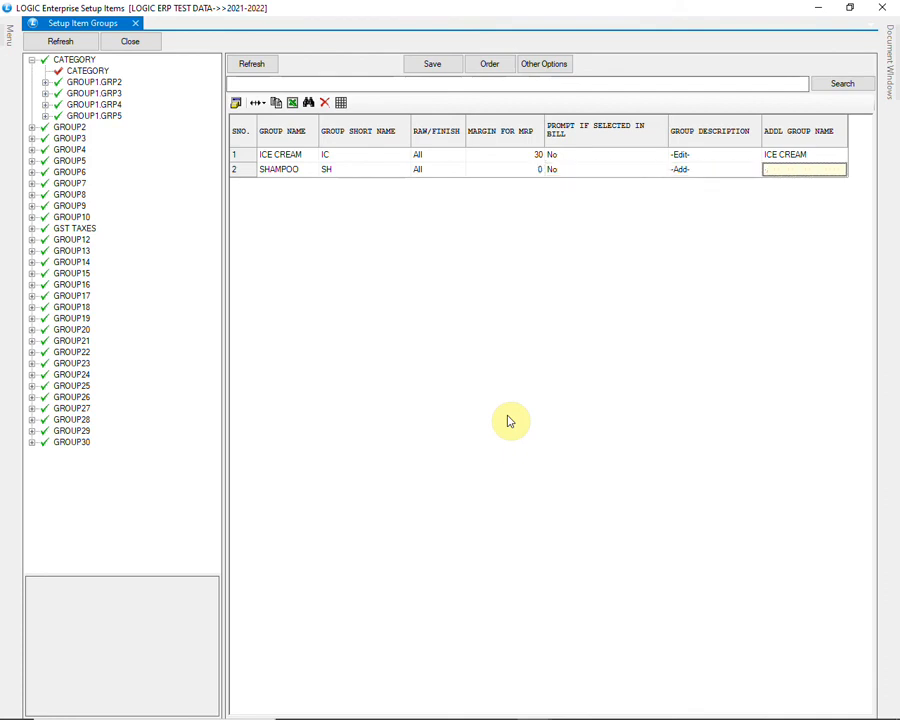
key("Return")
type("SOAP")
- Add a fourth group named SHOWER GEL with short name SG and default values in its remaining fields
key("Return")
type("SP")
key("Return")
- Add a fifth group named CONDITIONER with short name CN and default values in its remaining fields
key("Return")
key("Return")
key("Return")
key("Return")
type("SHOWER GEL")
key("Return")
type("SG")
key("Return")
key("Return")
key("Return")
key("Return")
key("Return")
type("CONDITIONER")
key("Return")
type("CN")
key("Return")
key("Return")
key("Return")
key("Return")
key("Return")
key("Return")
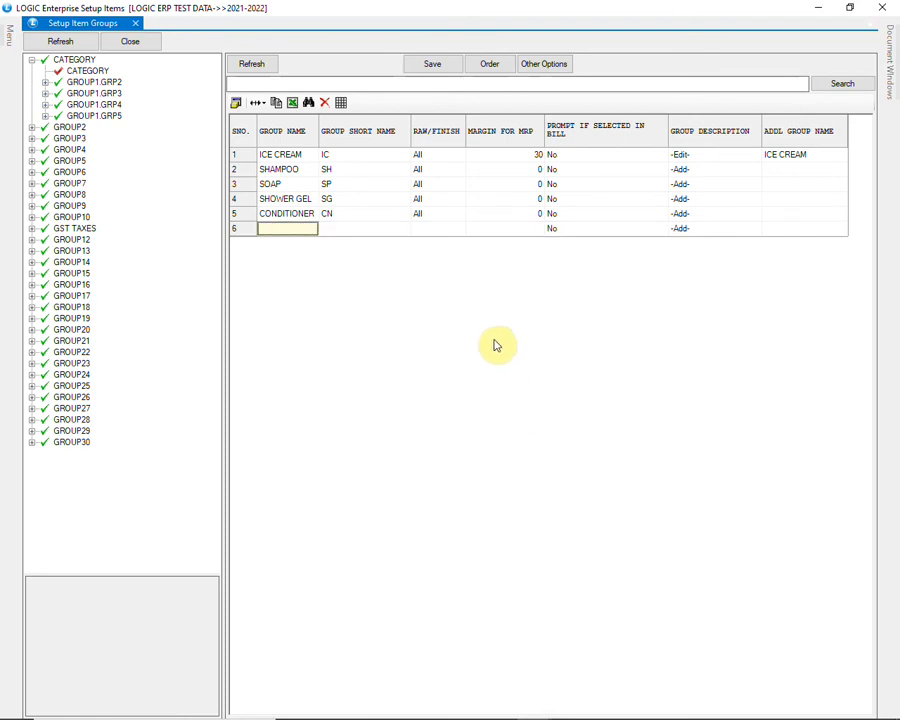
- Save the groups entered under the CATEGORY subgroup and confirm the save
left_click(443, 68)
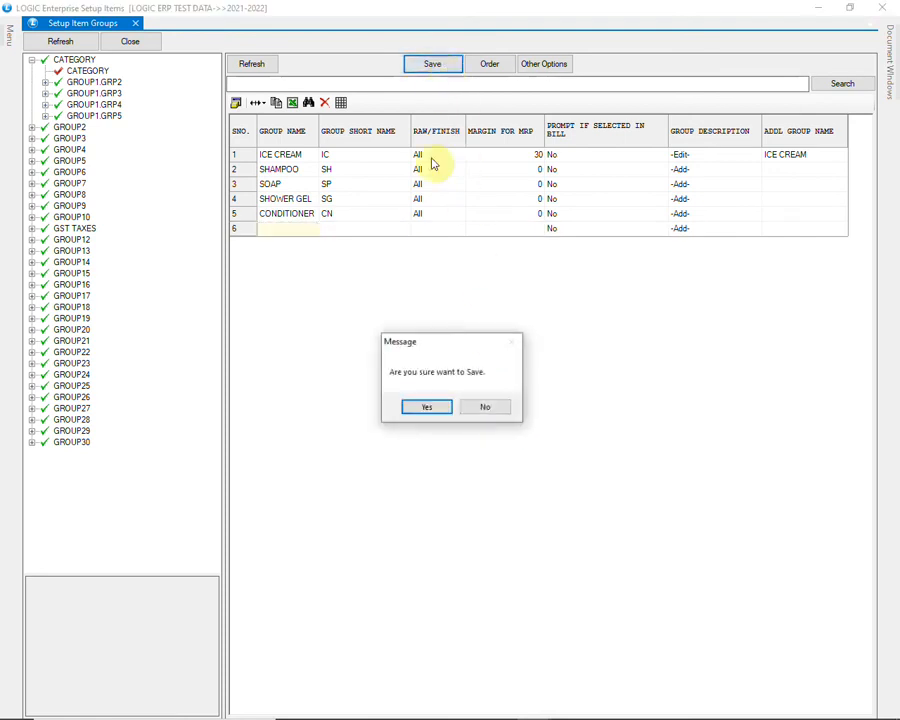
left_click(430, 408)
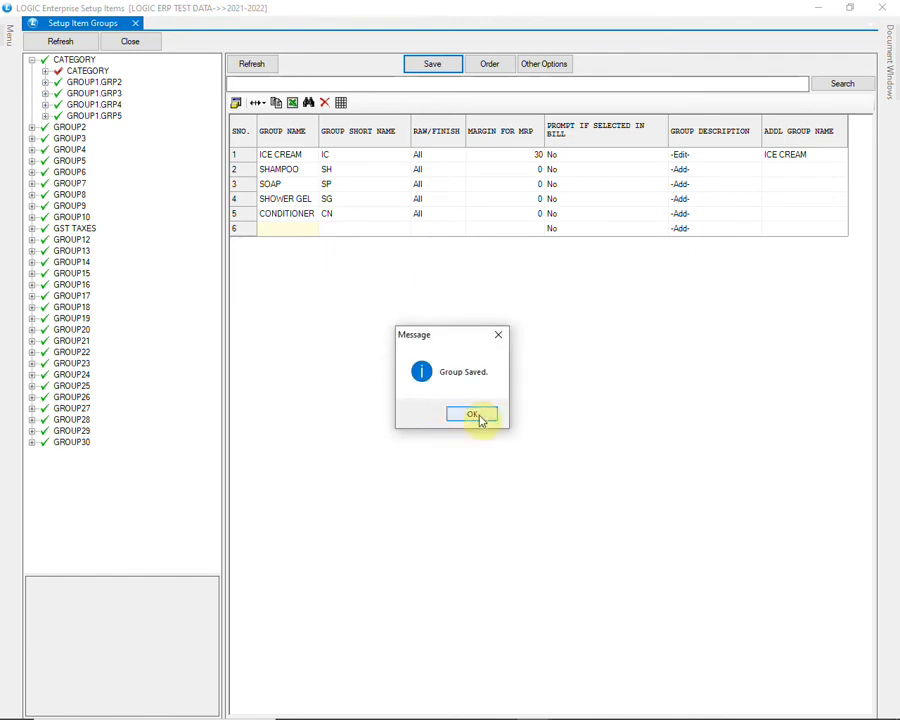
left_click(472, 415)
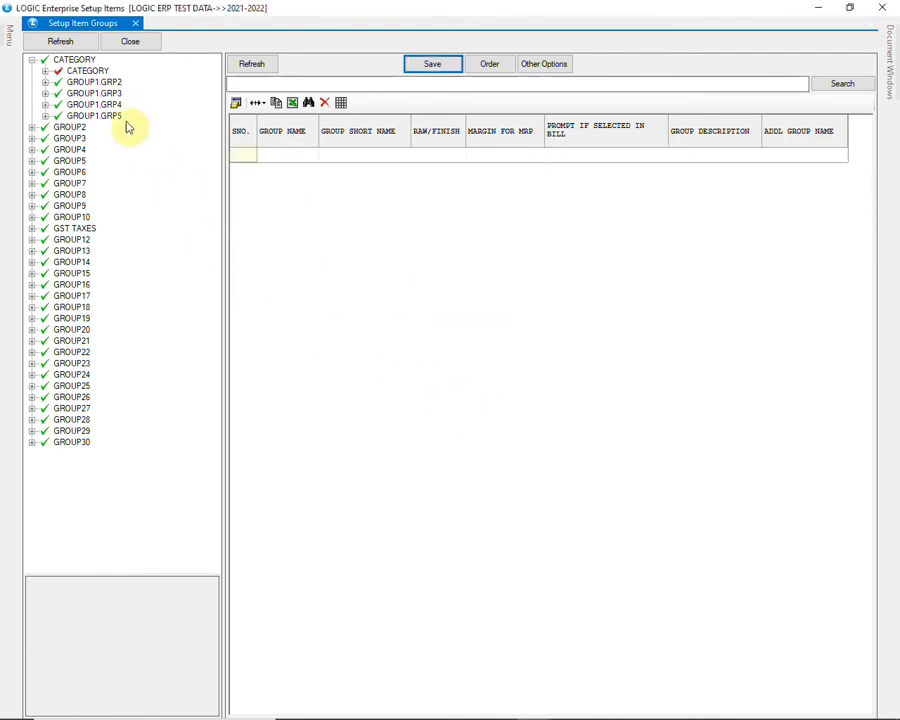
- Expand the CATEGORY subgroup, start allocating items to its SOAP group, and search for item names matching %SOAP
left_click(45, 71)
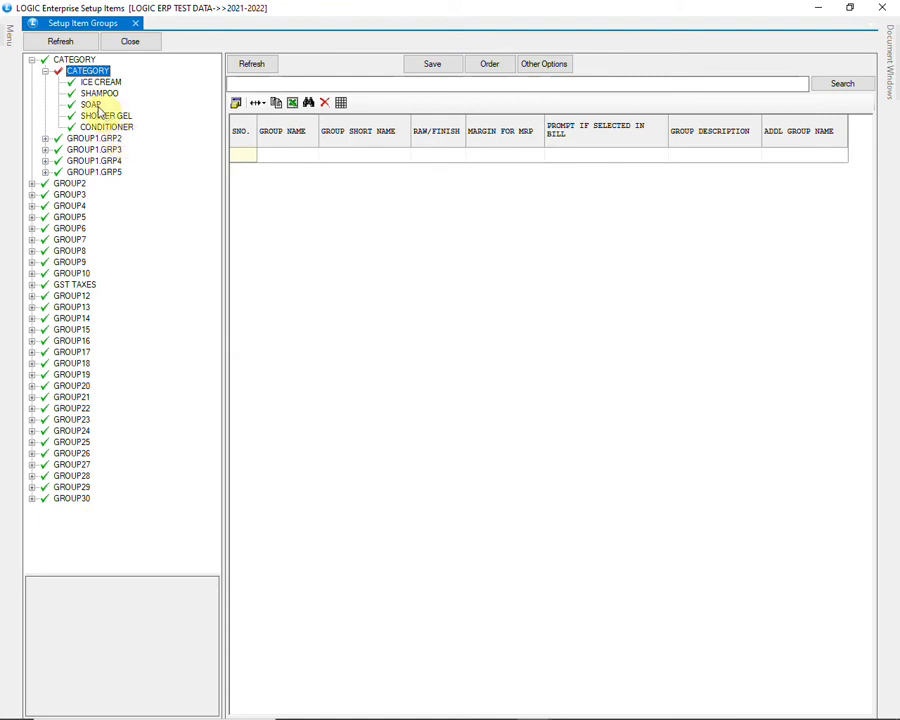
left_click(91, 105)
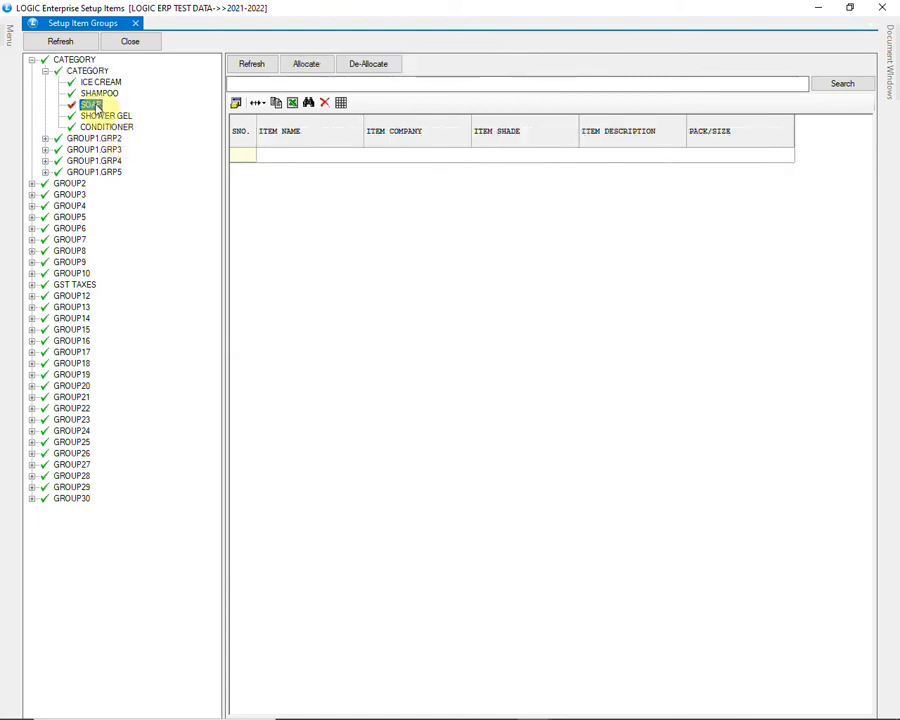
left_click(307, 66)
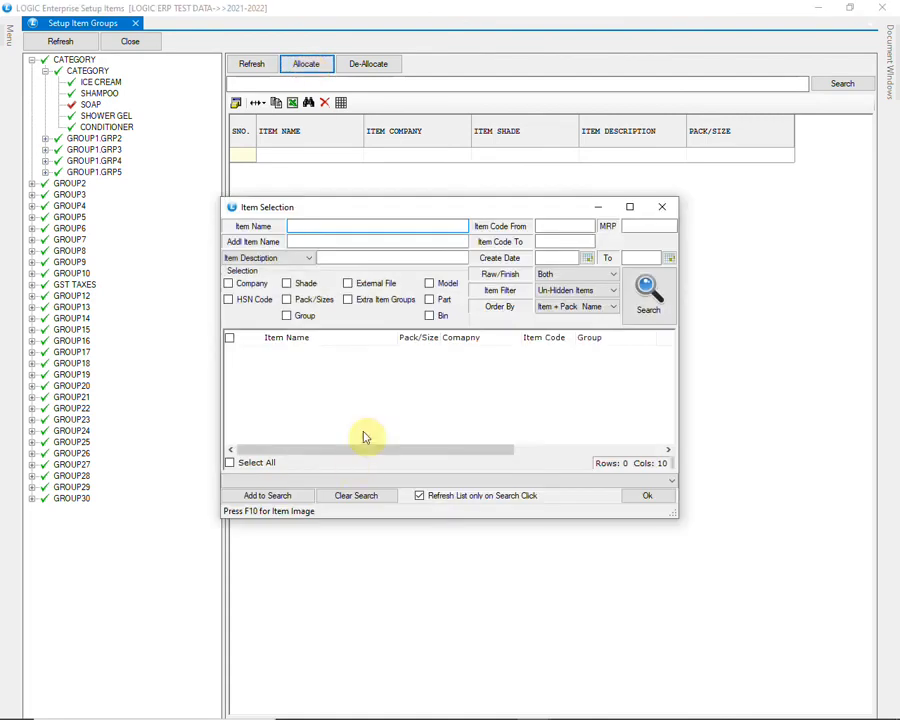
type("%SOAP")
left_click(636, 307)
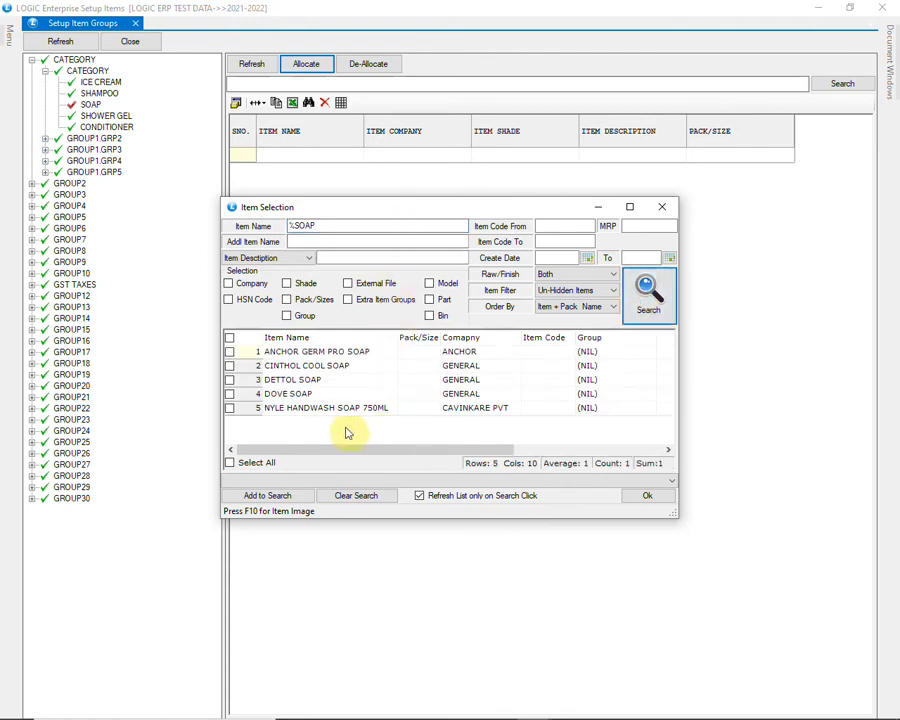
- Allocate DOVE SOAP, DETTOL SOAP and CINTHOL COOL SOAP to the SOAP group
left_click(230, 394)
left_click(229, 381)
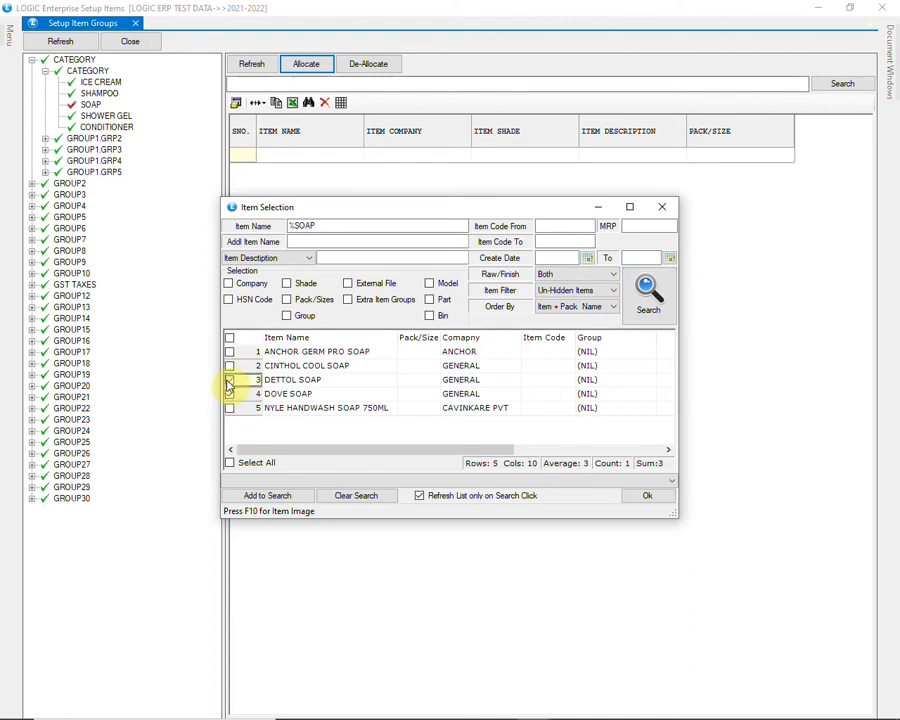
left_click(230, 366)
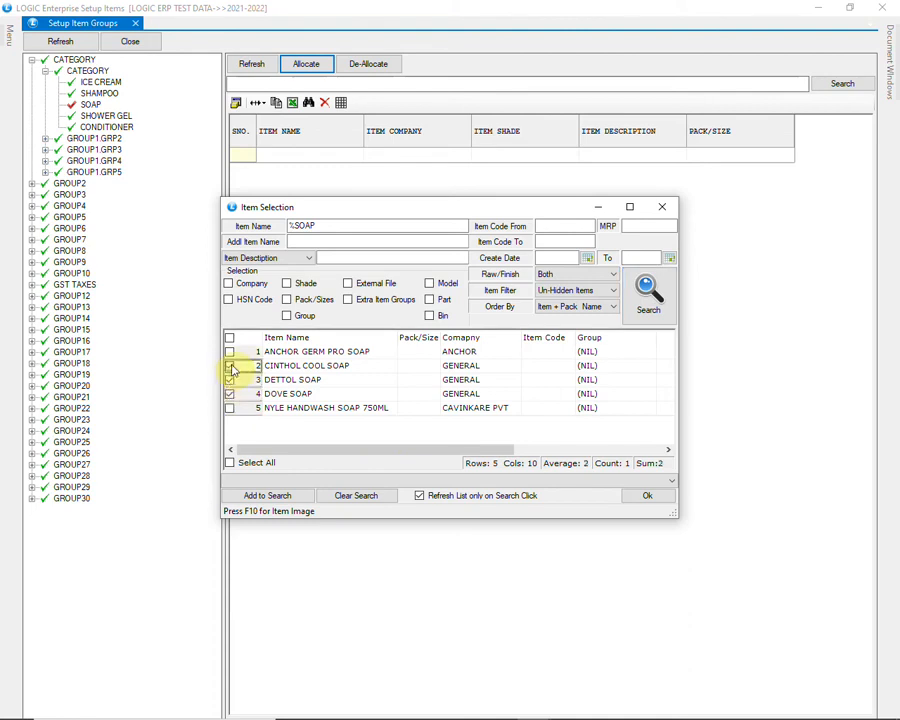
left_click(231, 367)
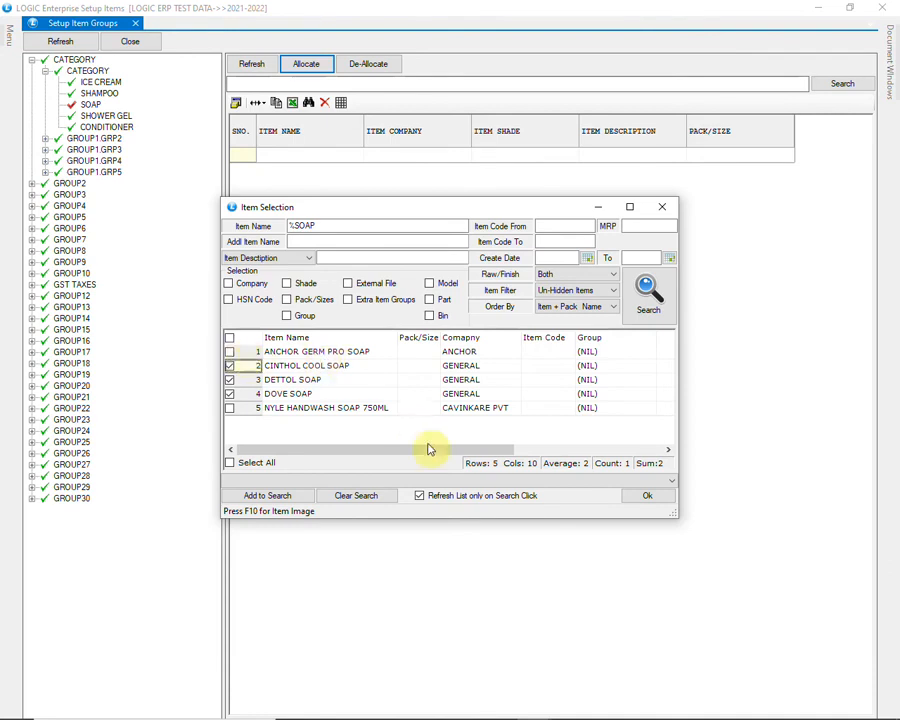
left_click(633, 497)
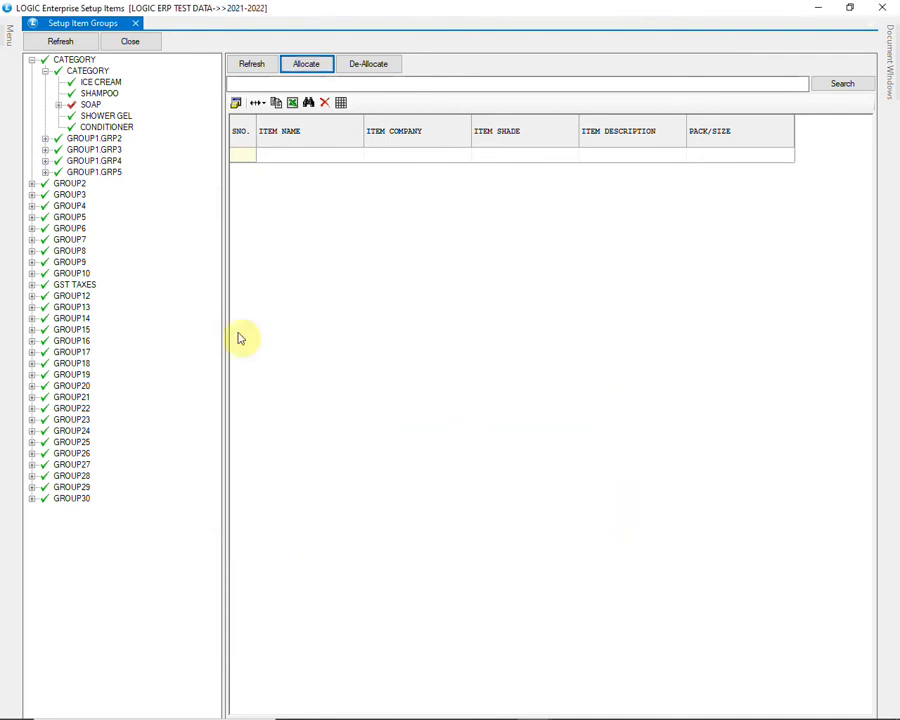
- Examine the items allocated to the SOAP group, list them for de-allocation without selecting any, and collapse the group
left_click(59, 105)
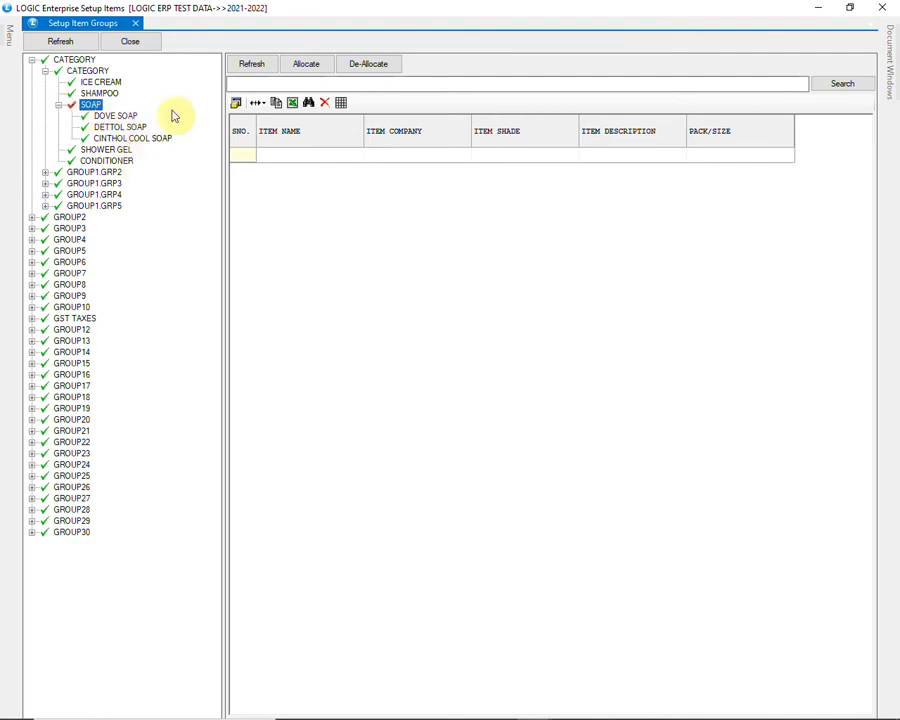
left_click(370, 67)
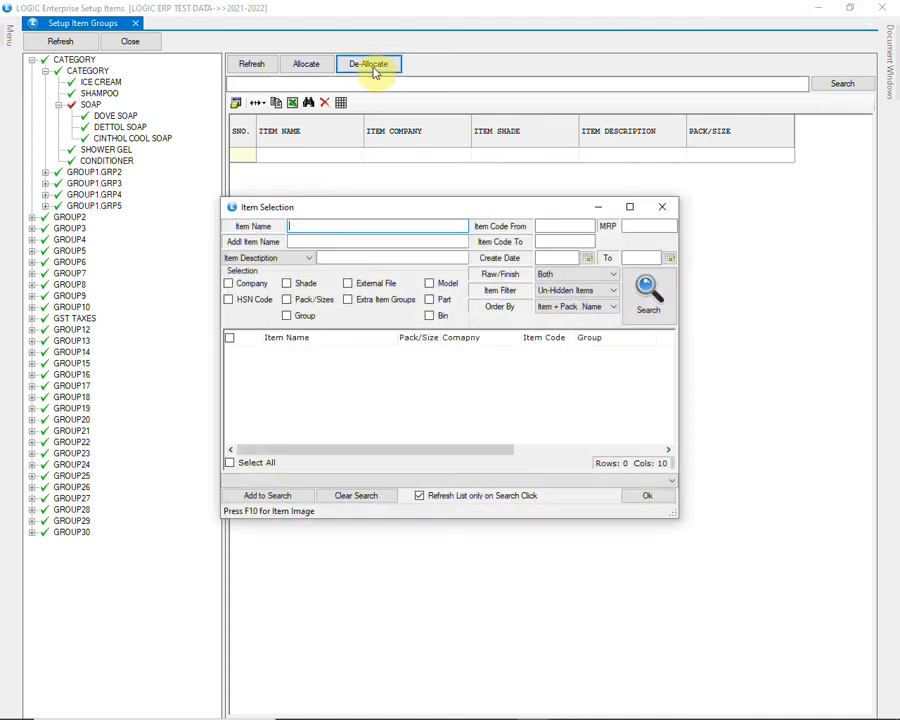
left_click(649, 293)
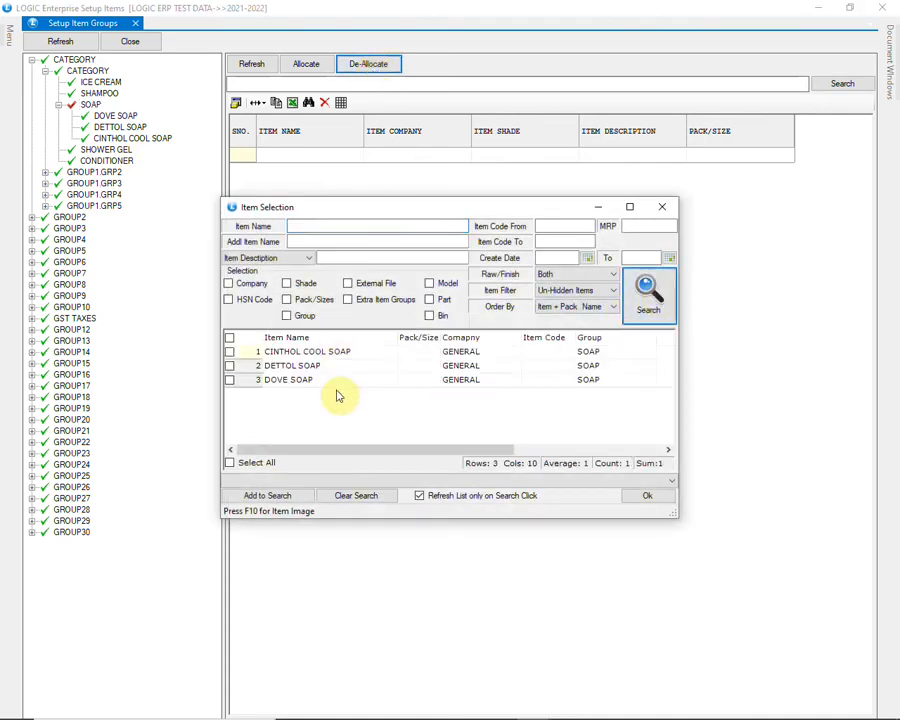
left_click(650, 497)
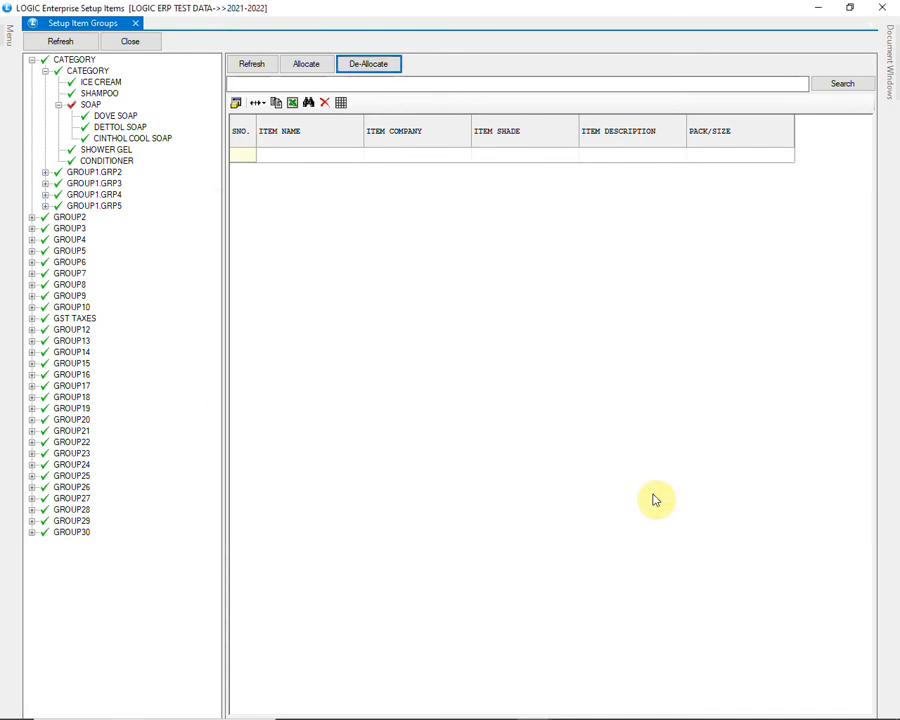
left_click(60, 106)
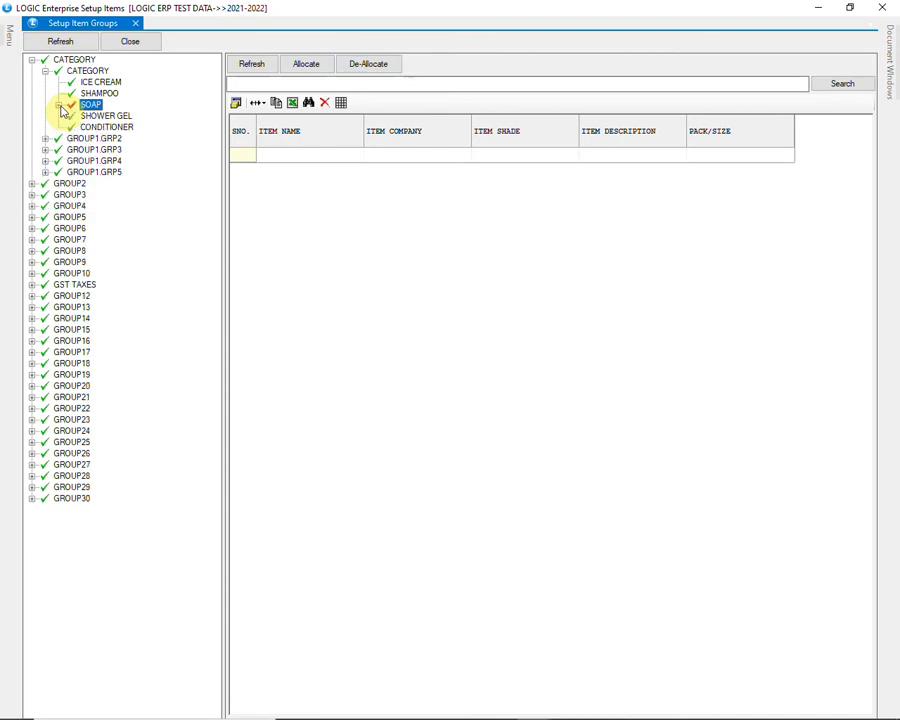
- Load the entry grid of GROUP1.GRP2, enter FROZEN FOOD as its first group name, and widen the group name column
left_click(84, 140)
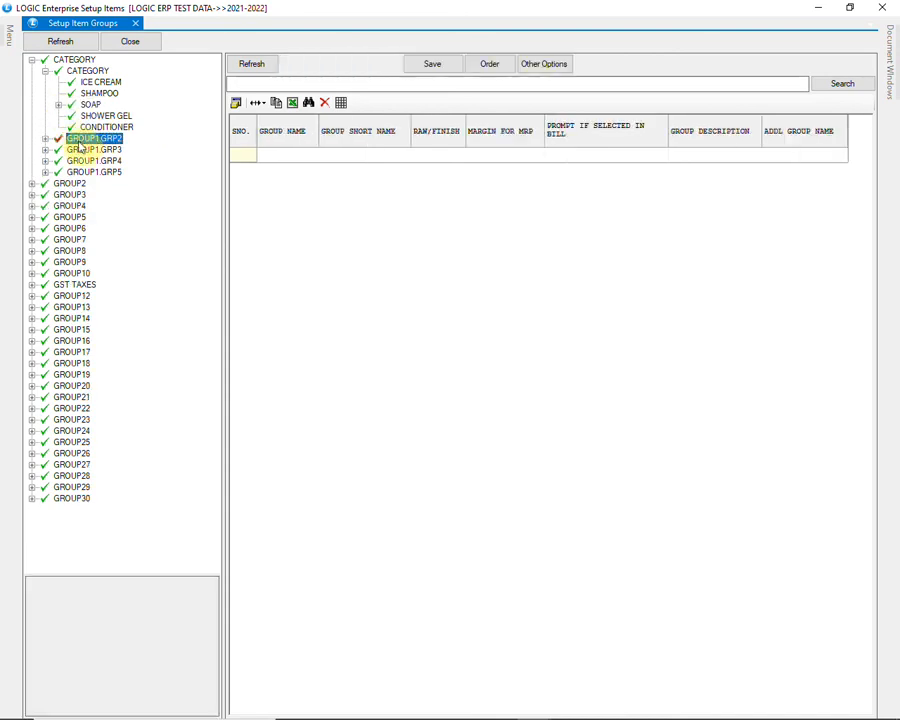
left_click(259, 65)
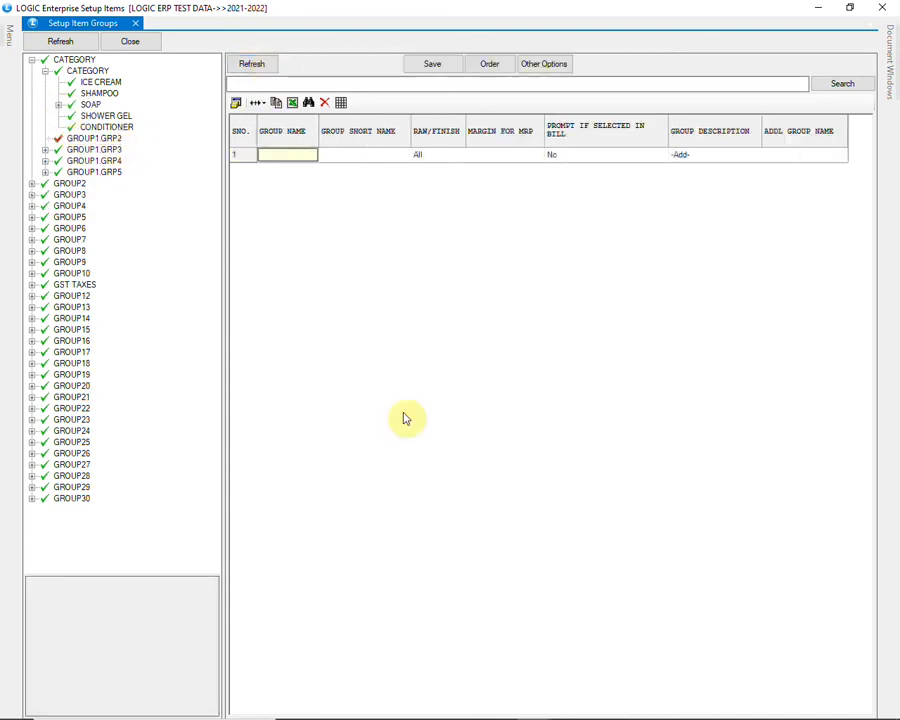
type("FROZEN FOOD")
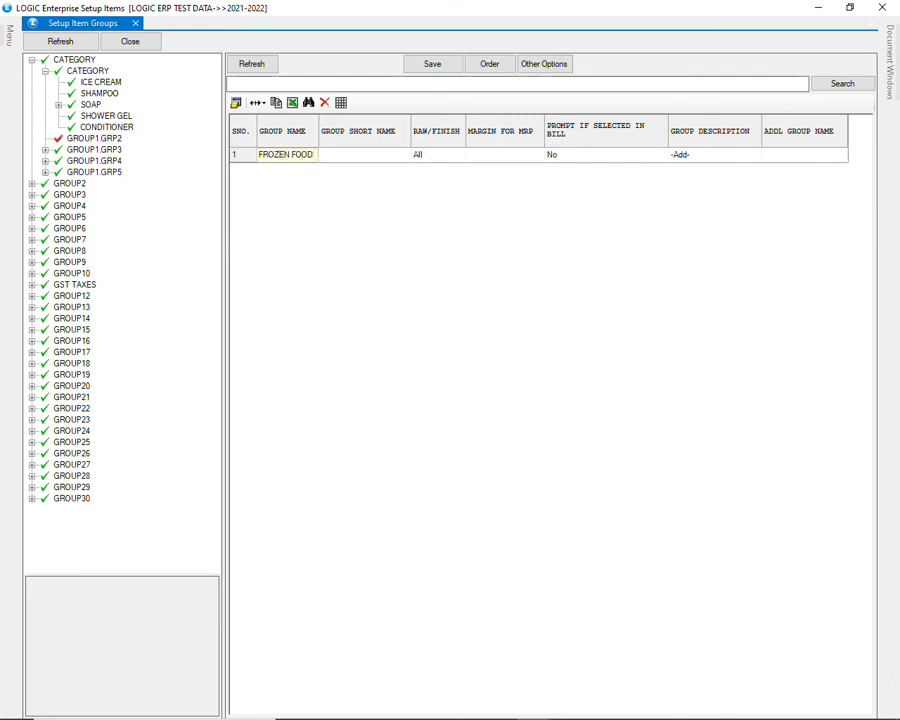
key("Tab")
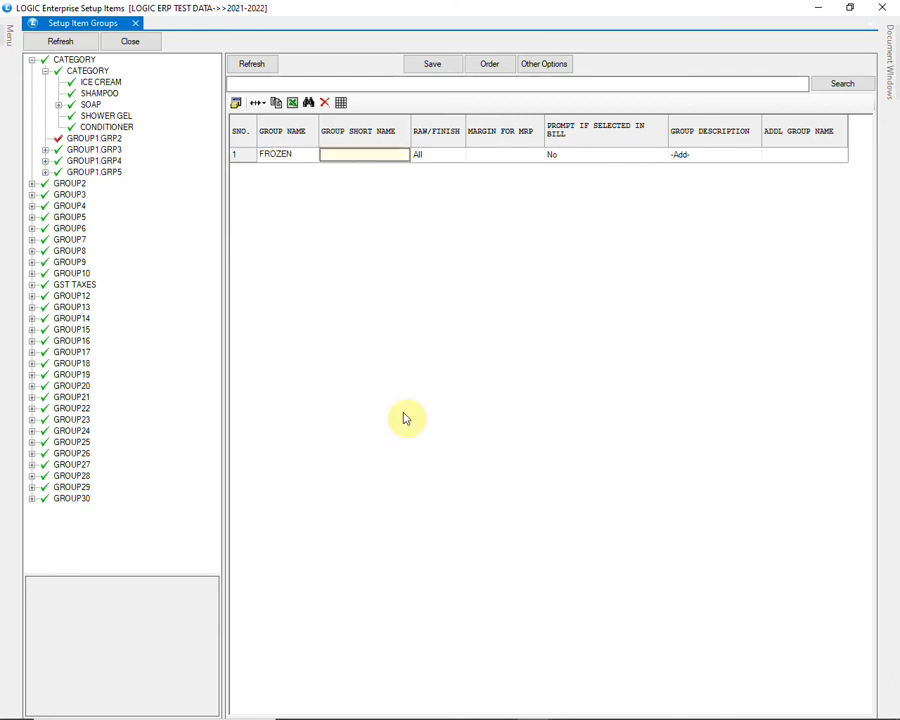
left_click_drag(319, 137, 330, 136)
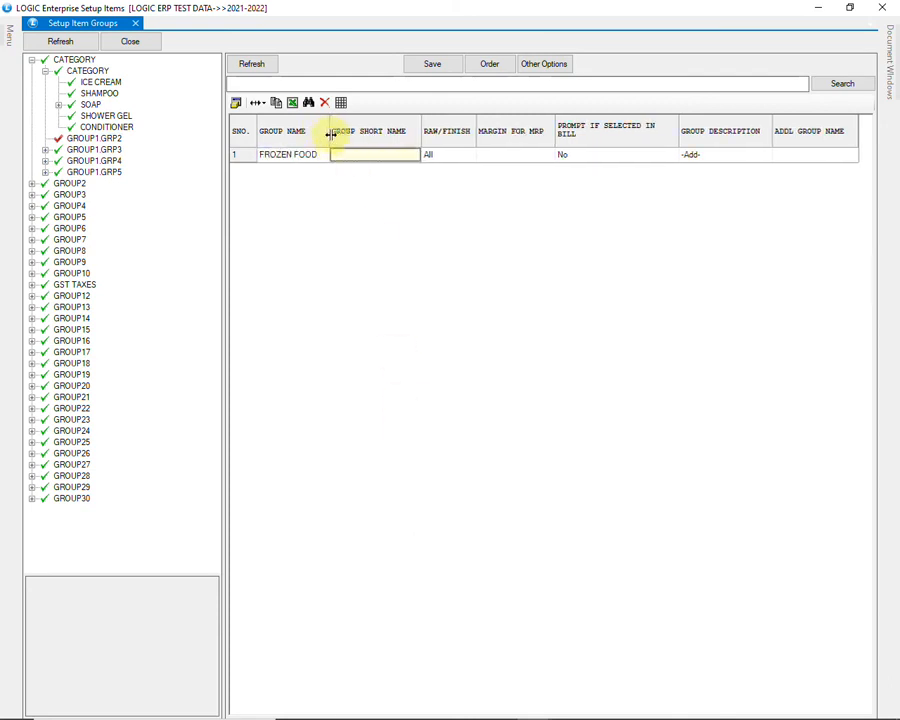
- Give the FROZEN FOOD group the short name FZ and leave its remaining fields at their defaults
type("FZ")
key("Tab")
- Add a second group named HAIR CARE with short name HC, leaving its remaining fields at their defaults
key("Tab")
key("Tab")
key("Tab")
key("Tab")
key("Tab")
type("HAIR CARE")
key("Tab")
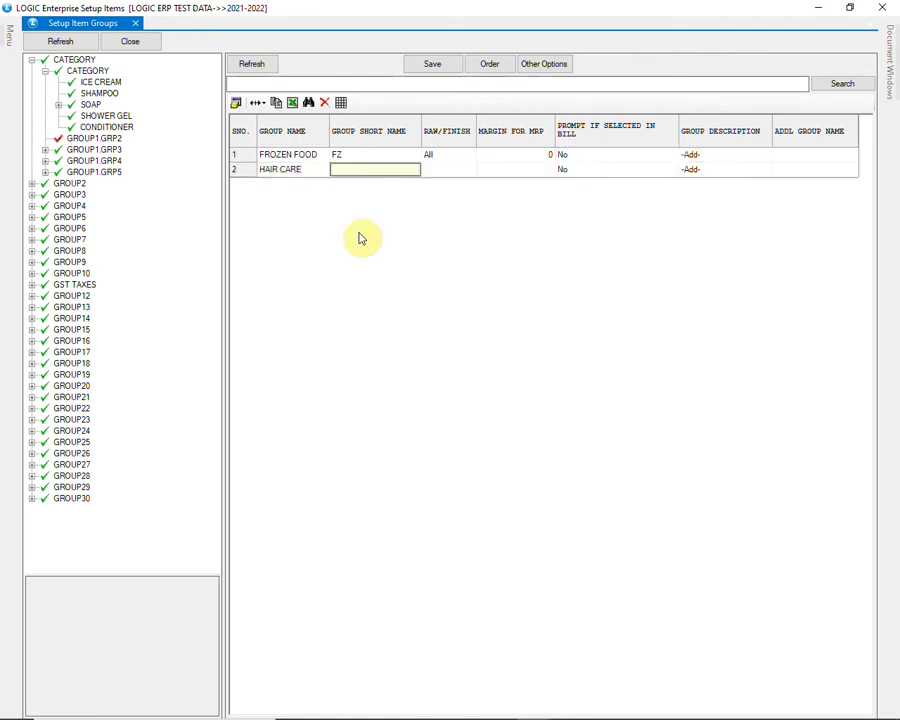
type("HC")
- Add a third group named SKIN CARE with short name SC, leaving its remaining fields at their defaults
key("Tab")
key("Tab")
key("Tab")
key("Tab")
key("Tab")
key("Tab")
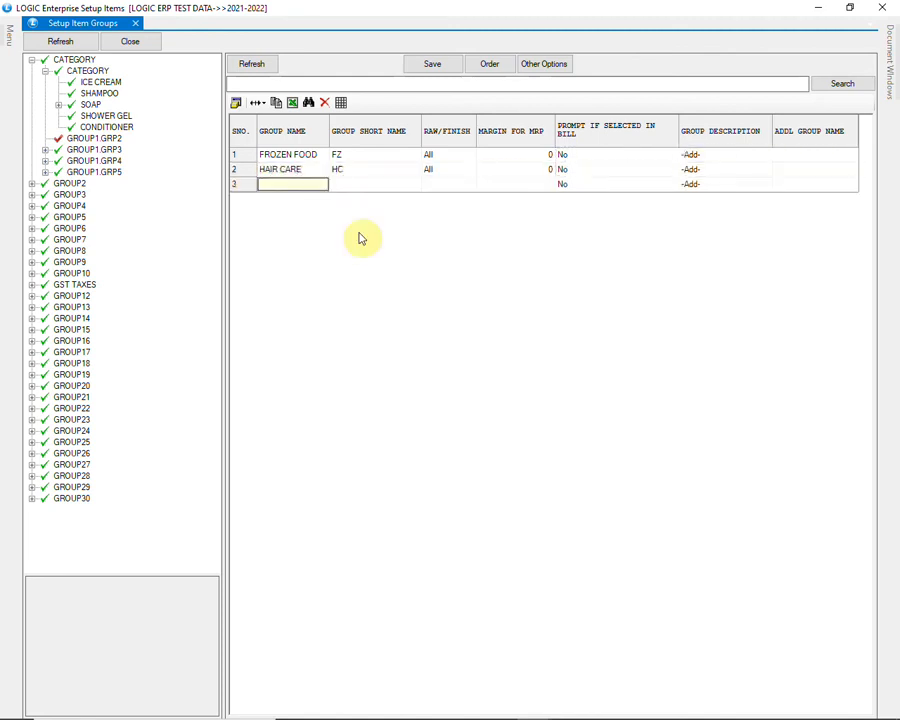
type("SKIN")
key("Tab")
type("SC")
key("Tab")
key("Tab")
key("Tab")
key("Tab")
key("Tab")
key("Tab")
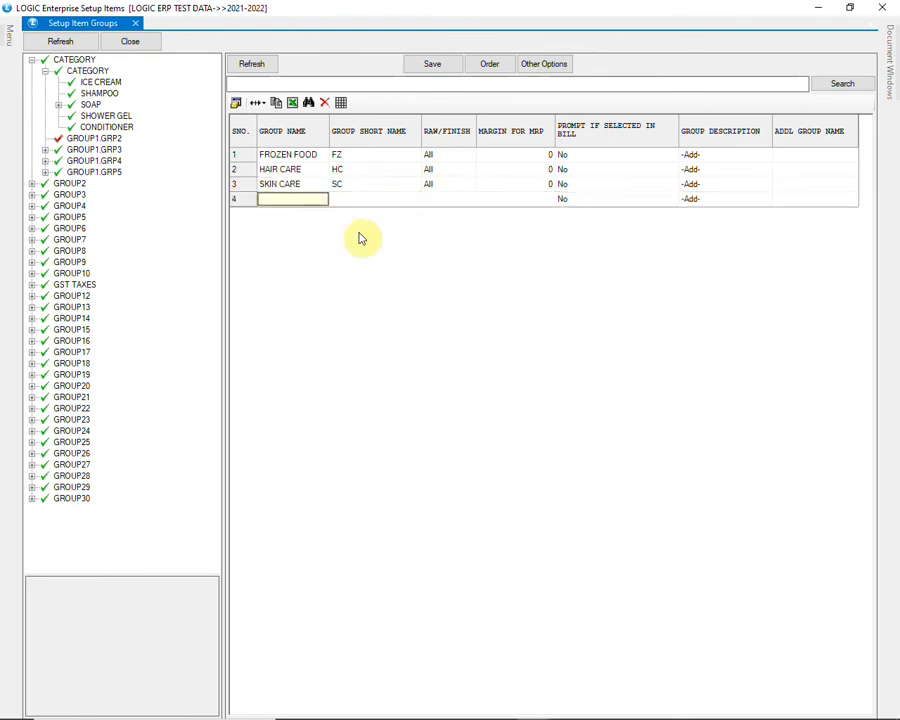
- Save the new groups of GROUP1.GRP2 and expand that node in the group tree
left_click(428, 66)
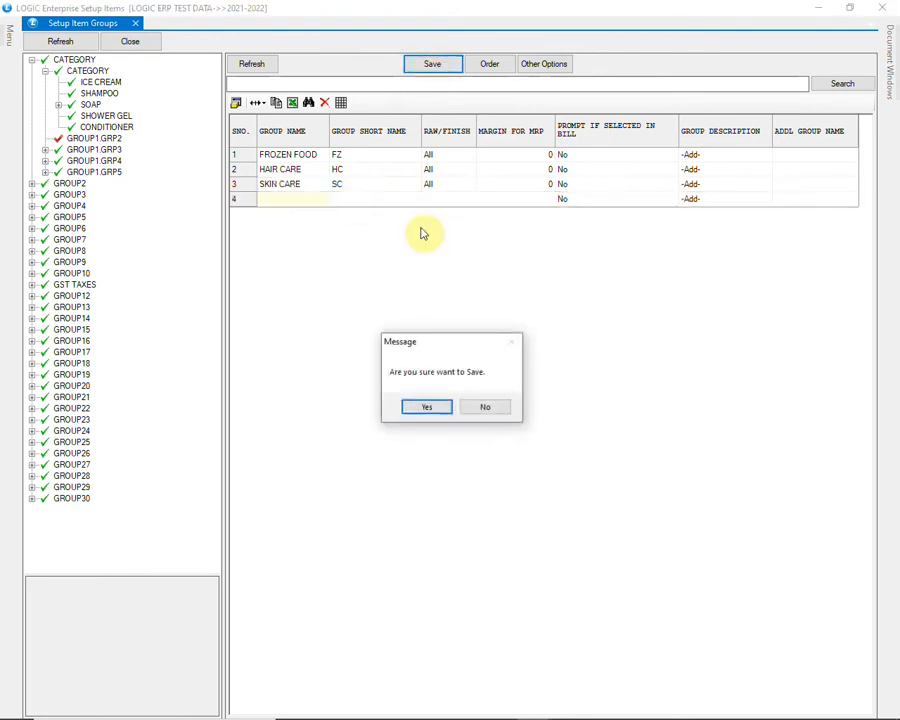
left_click(436, 408)
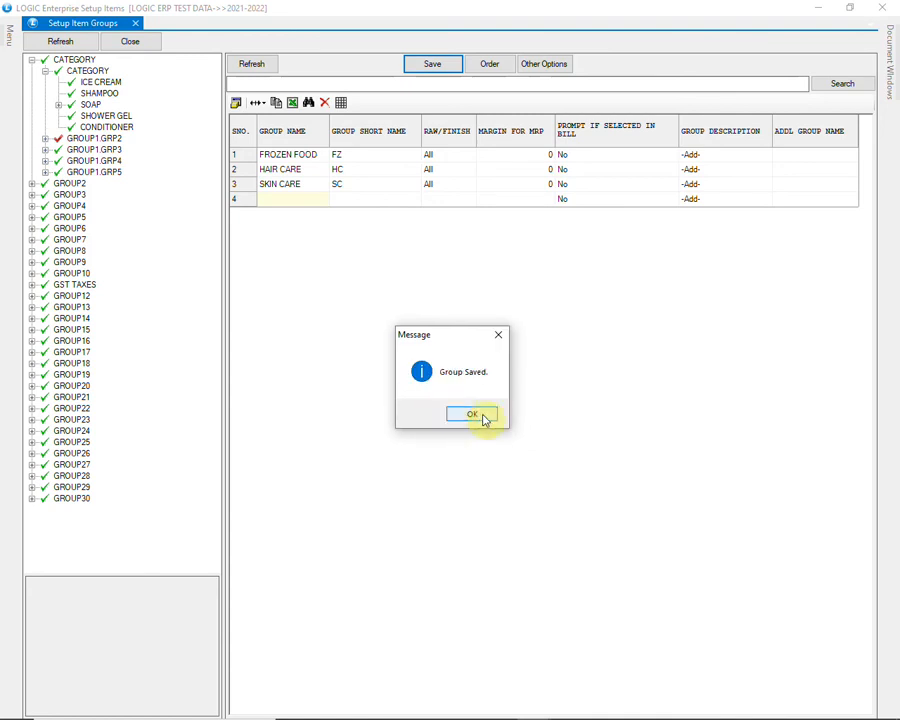
left_click(480, 416)
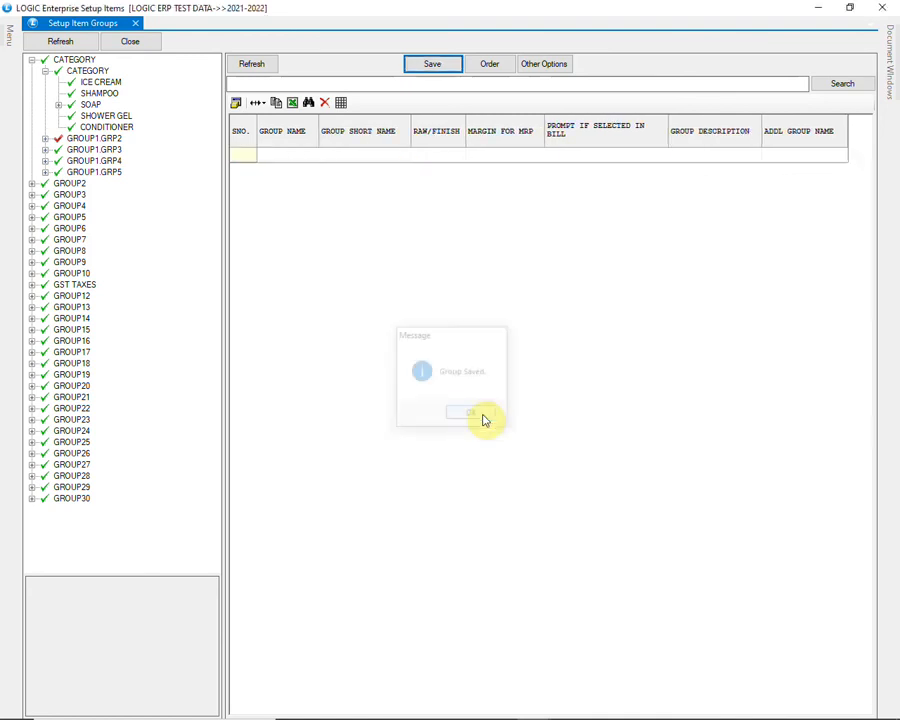
left_click(46, 140)
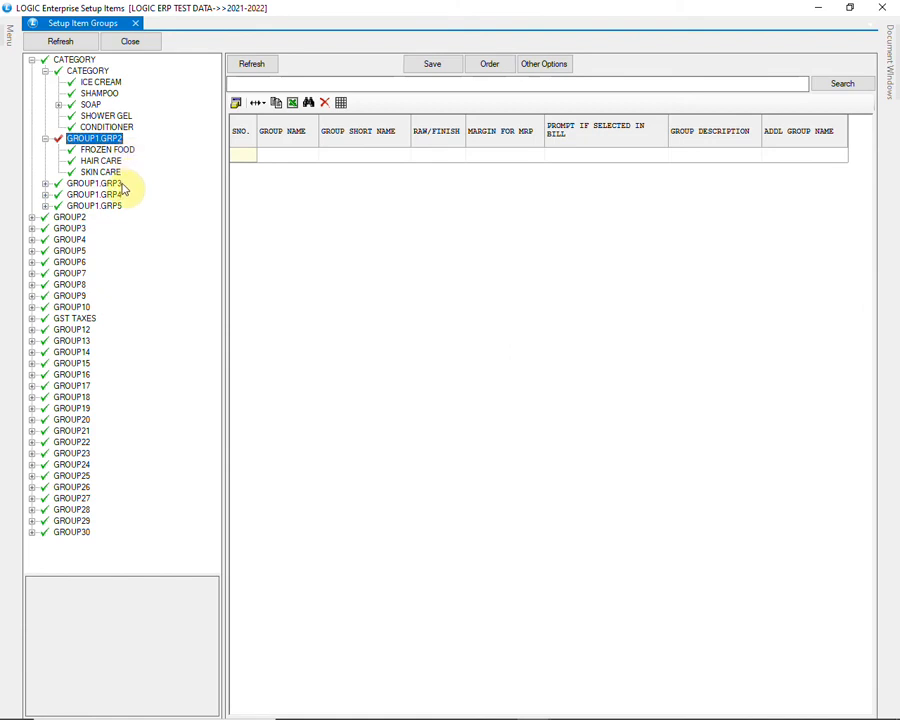
- Allocate the ICE CREAM group to FROZEN FOOD and expand FROZEN FOOD in the tree
left_click(120, 150)
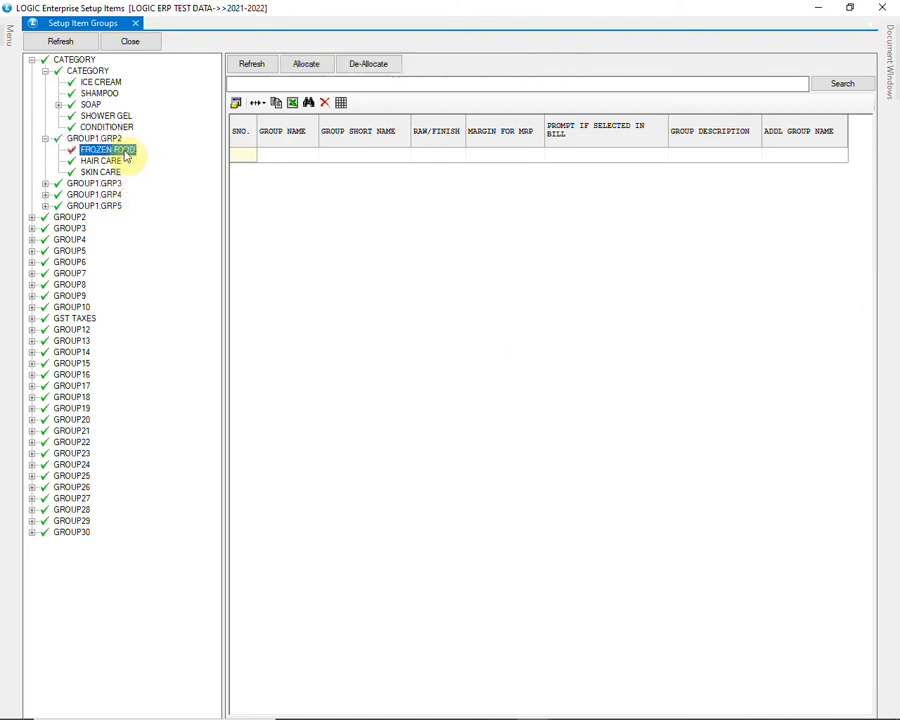
left_click(316, 66)
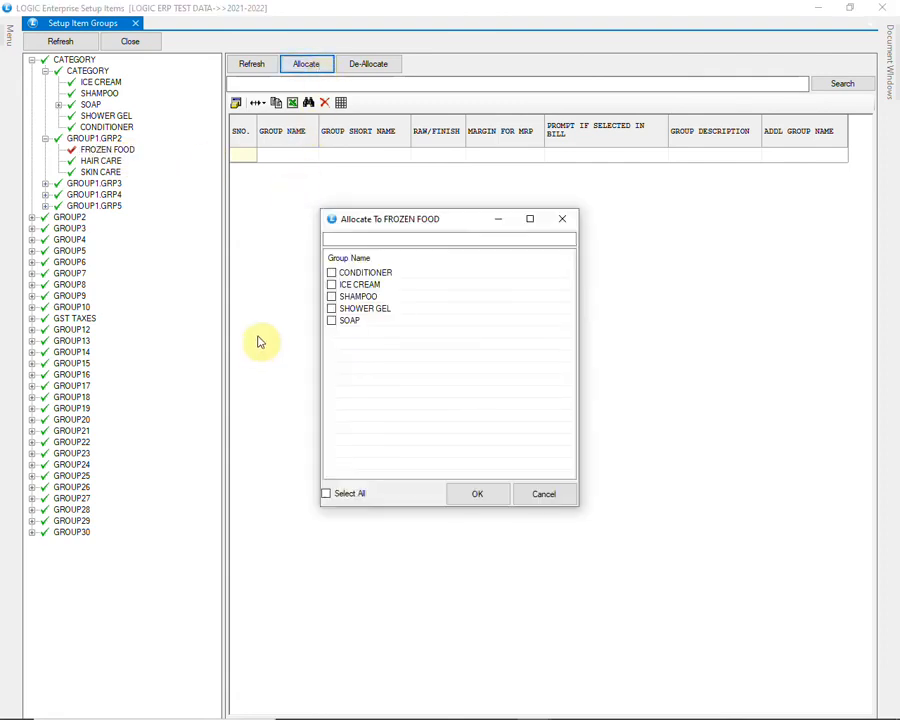
left_click(331, 285)
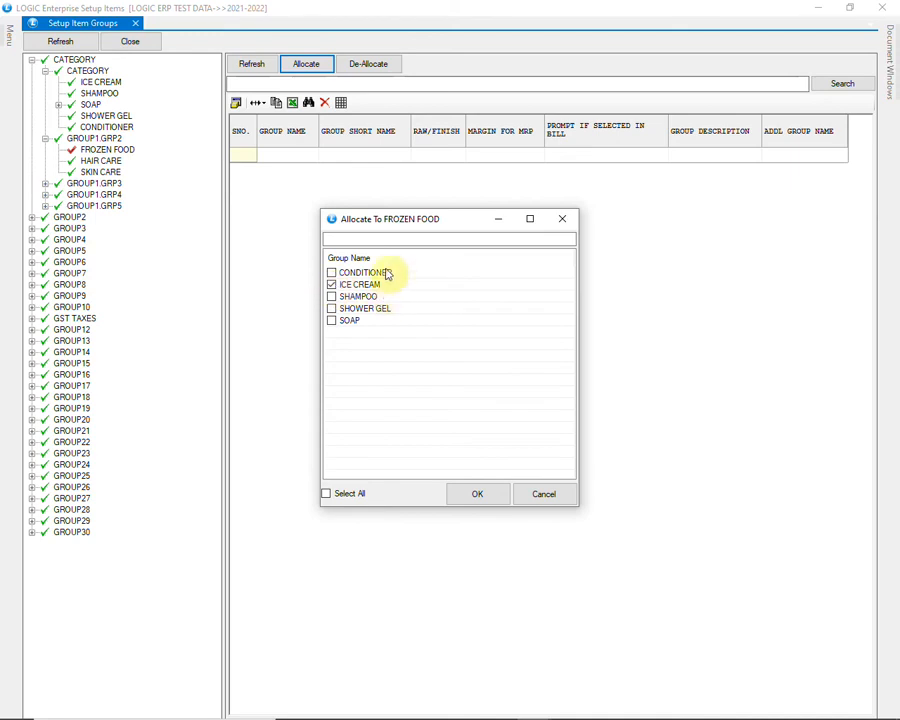
left_click(470, 493)
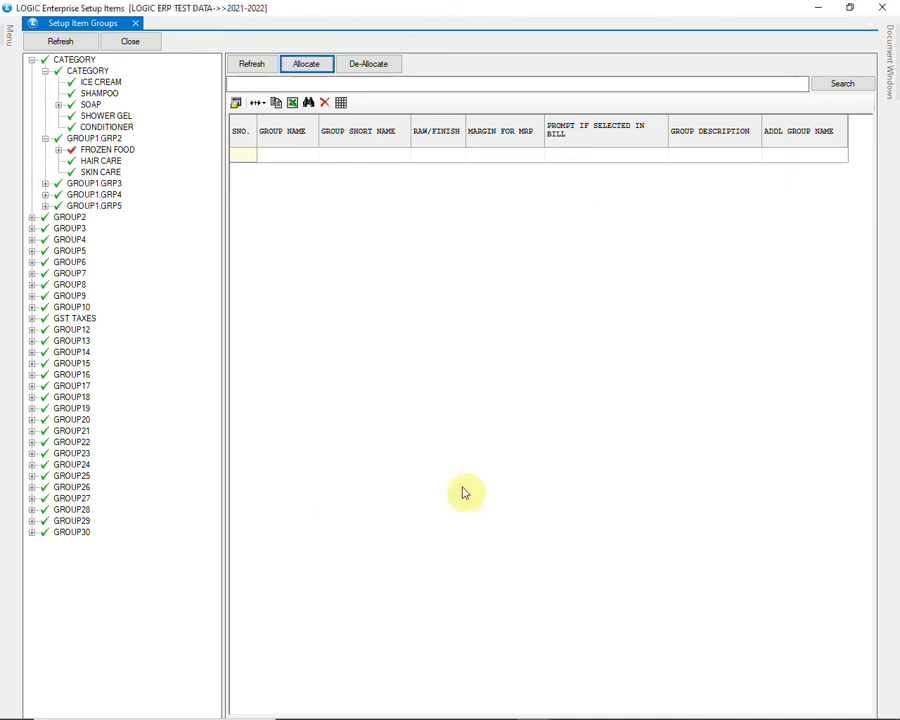
left_click(68, 150)
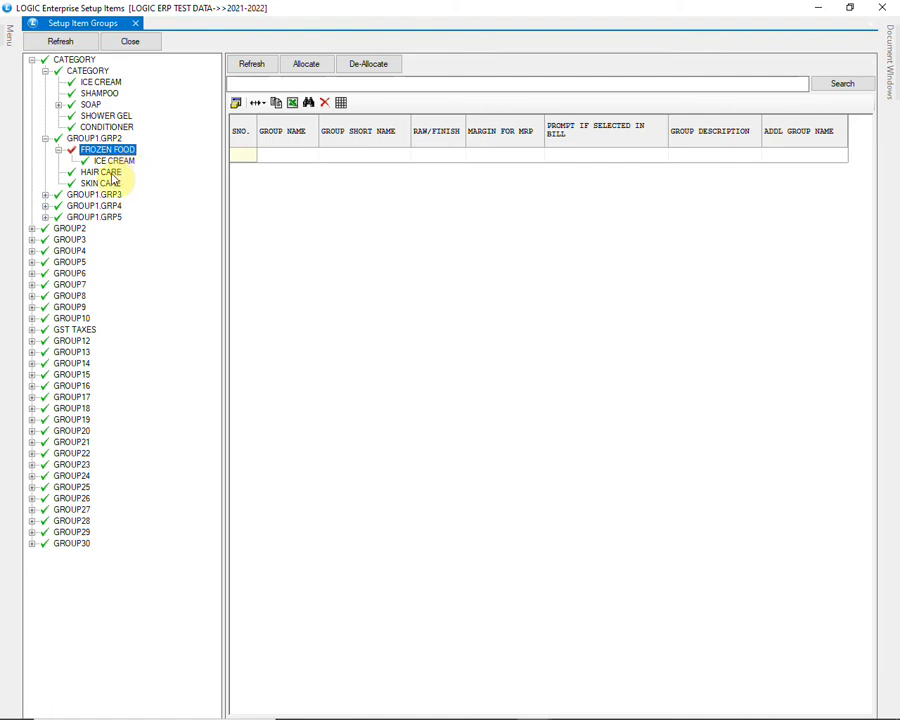
- Allocate the SHAMPOO and CONDITIONER groups to HAIR CARE and expand HAIR CARE in the tree
left_click(105, 172)
right_click(128, 174)
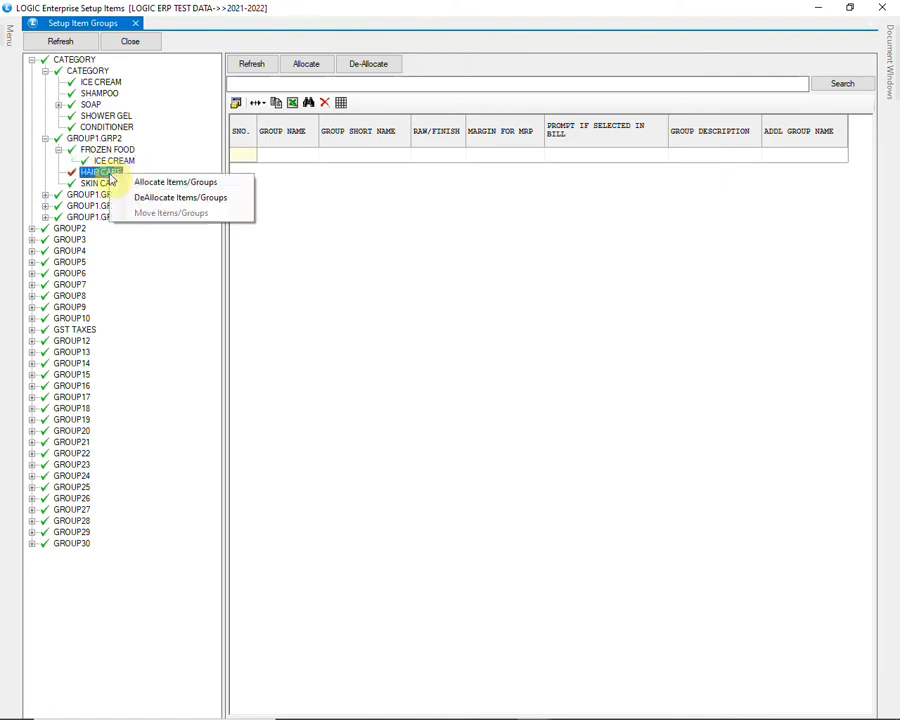
left_click(240, 184)
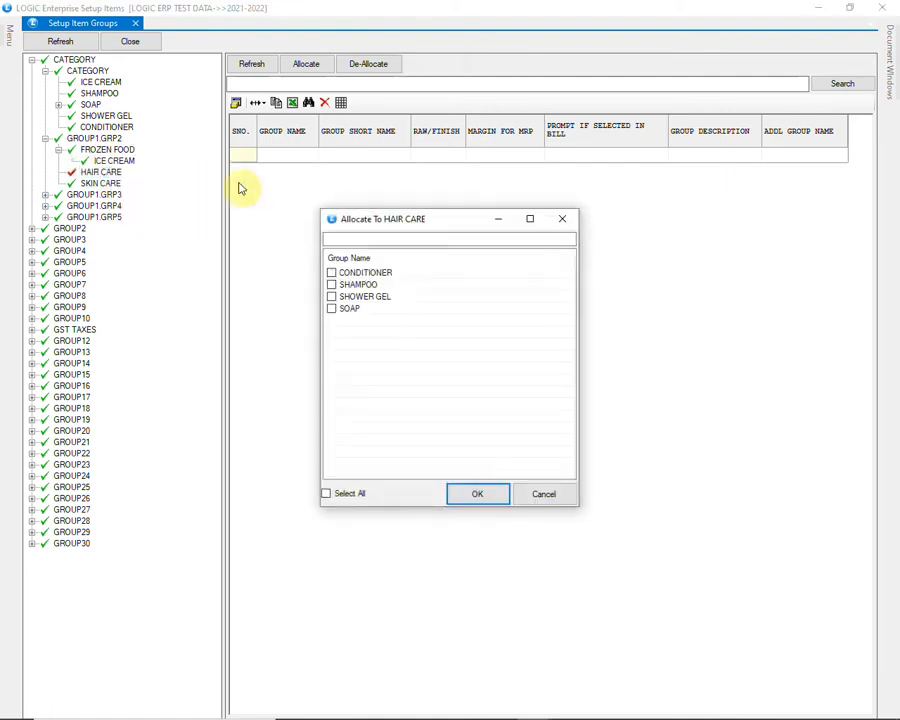
left_click(330, 284)
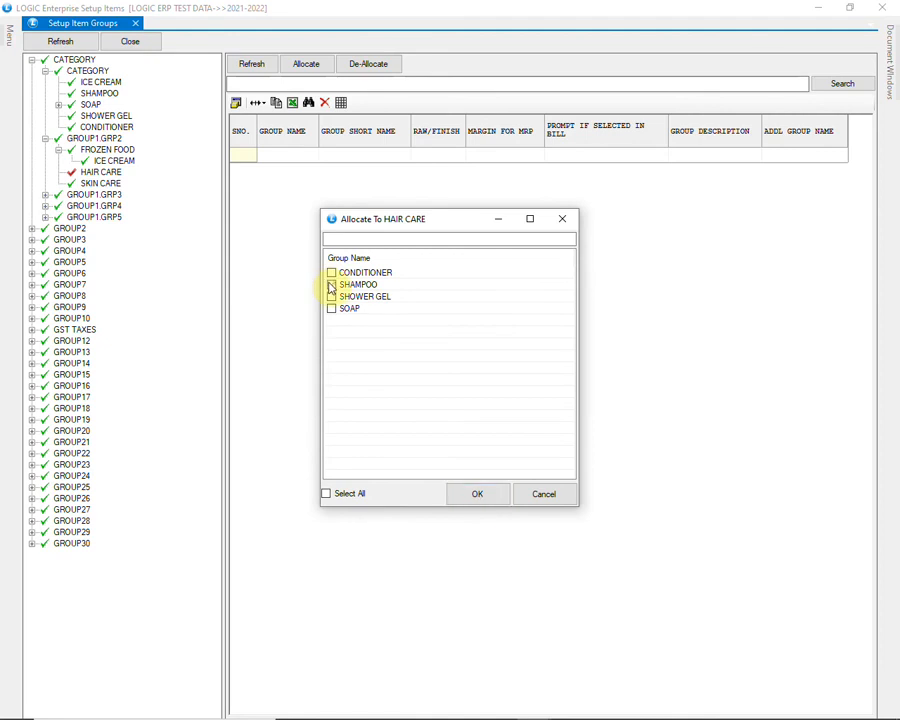
left_click(331, 273)
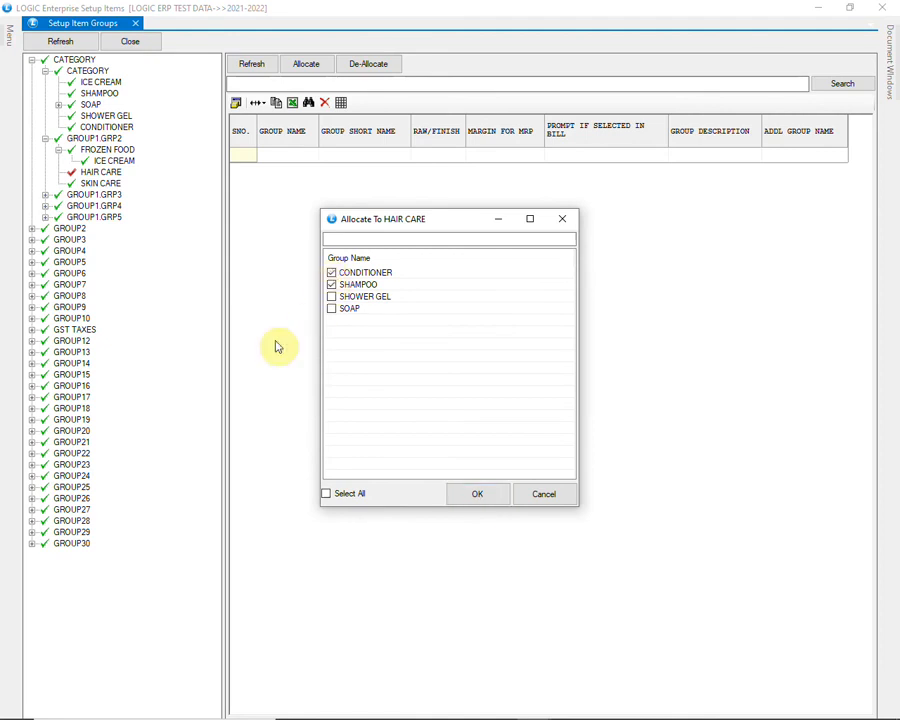
left_click(478, 494)
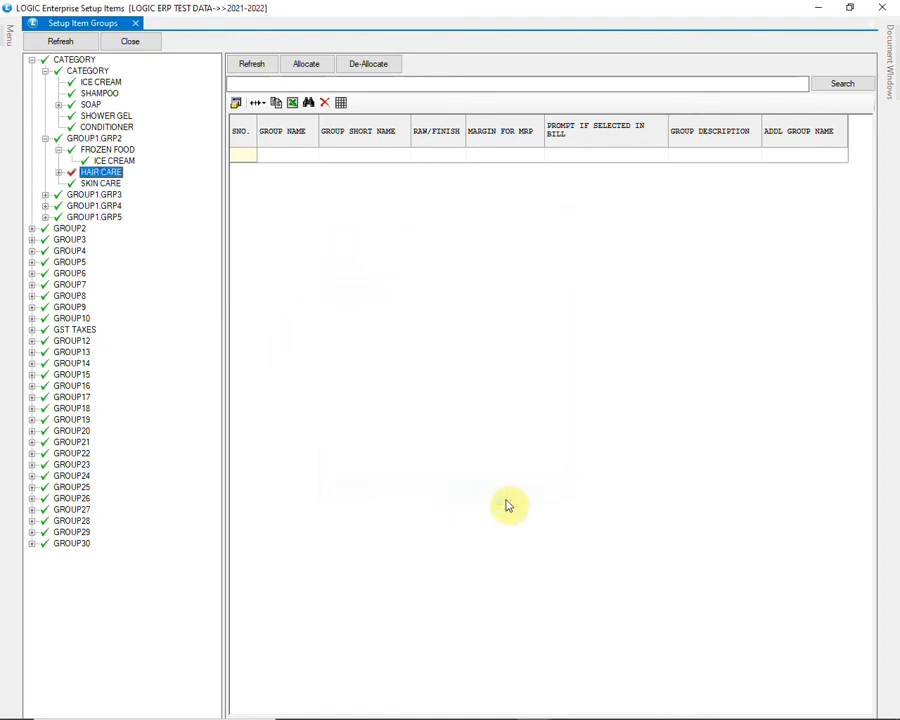
left_click(59, 173)
- Allocate the SOAP and SHOWER GEL groups to SKIN CARE and expand SKIN CARE in the tree
right_click(111, 207)
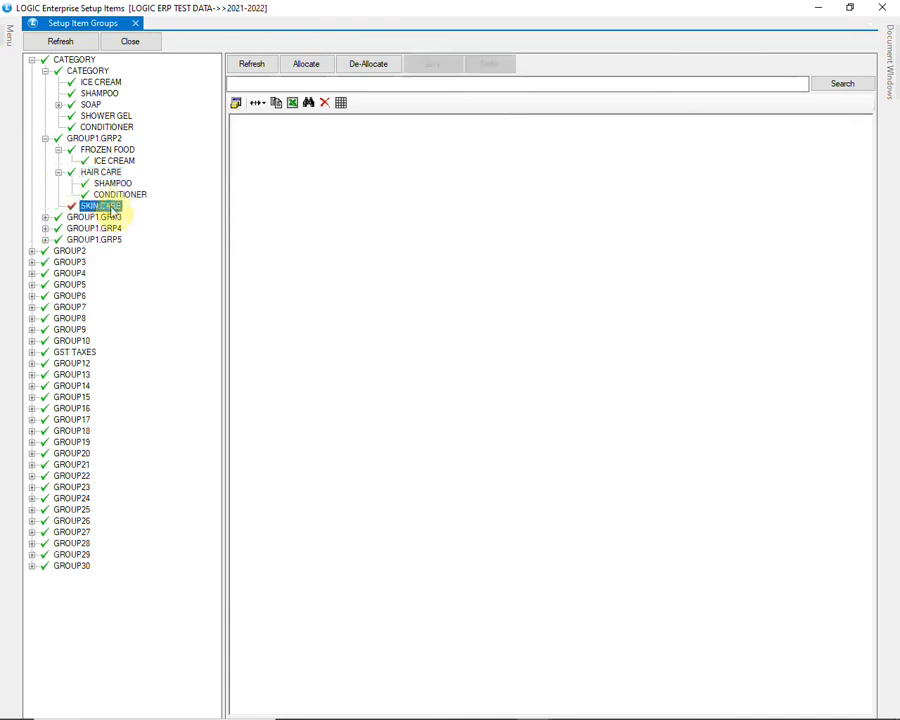
left_click(144, 216)
left_click(333, 285)
left_click(333, 273)
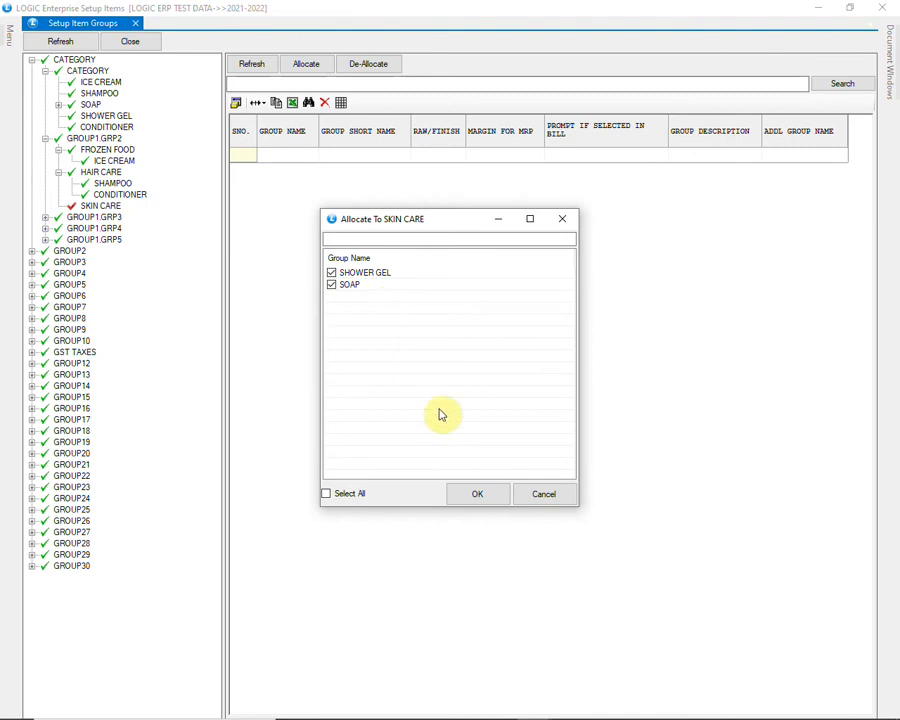
left_click(478, 495)
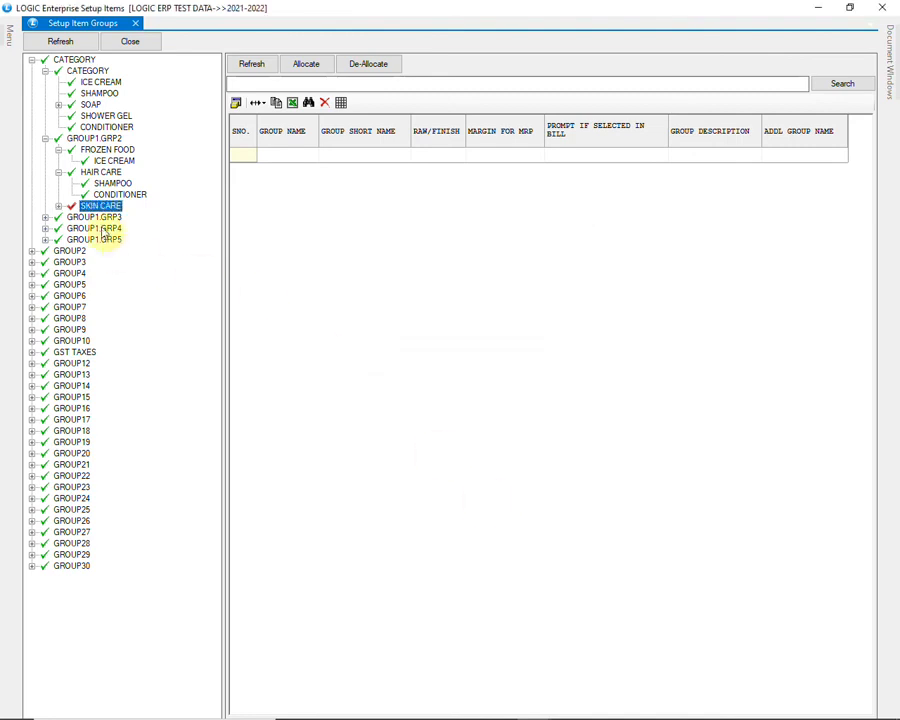
left_click(58, 207)
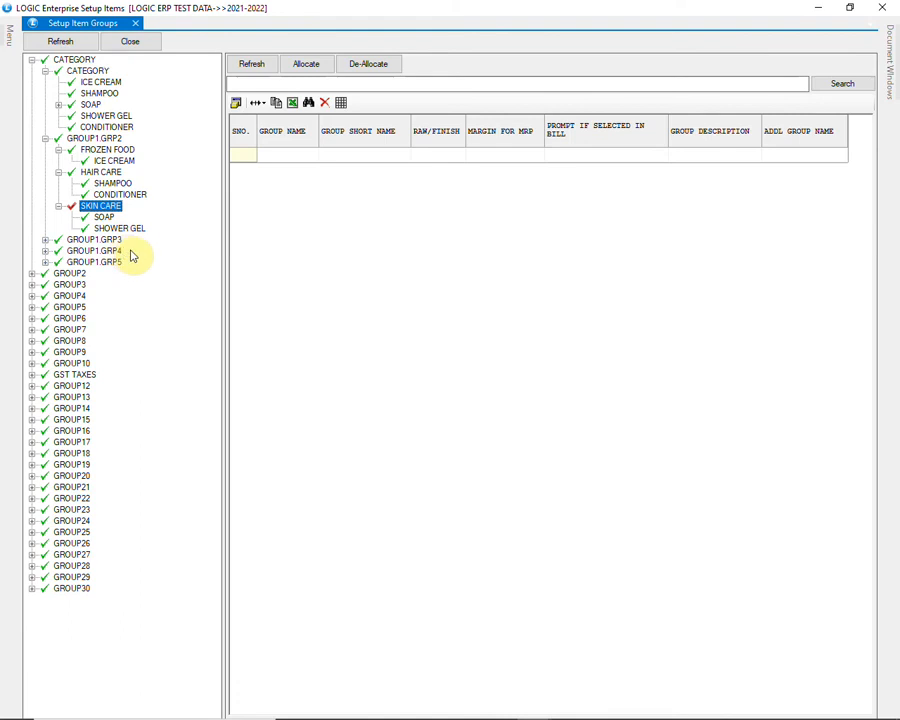
- Load the entry grid of GROUP1.GRP3 and add a group named EATERY with short name EAT, keeping the other defaults
left_click(78, 240)
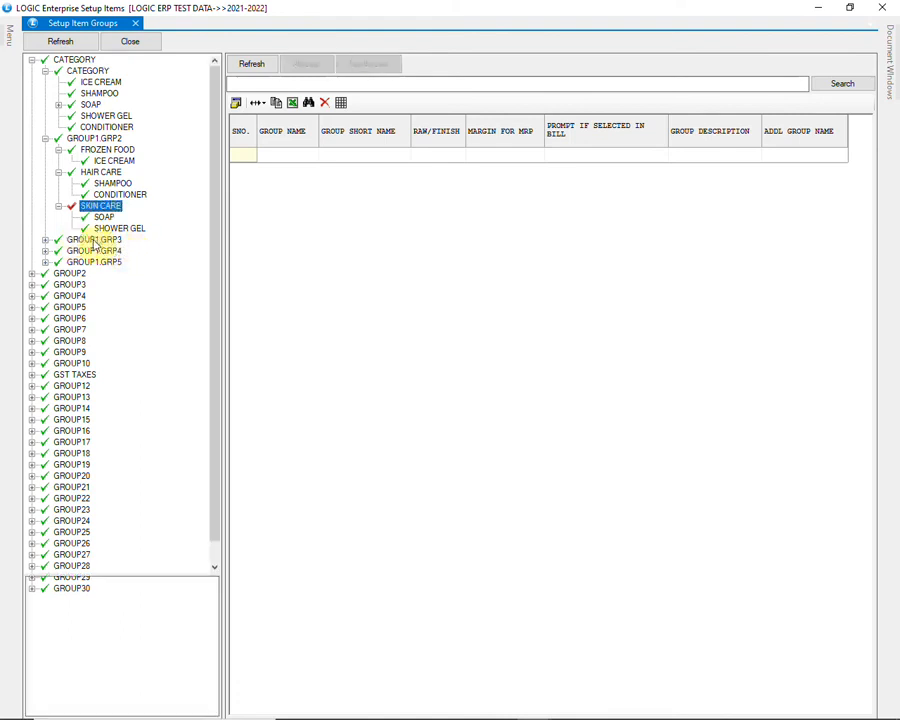
left_click(253, 65)
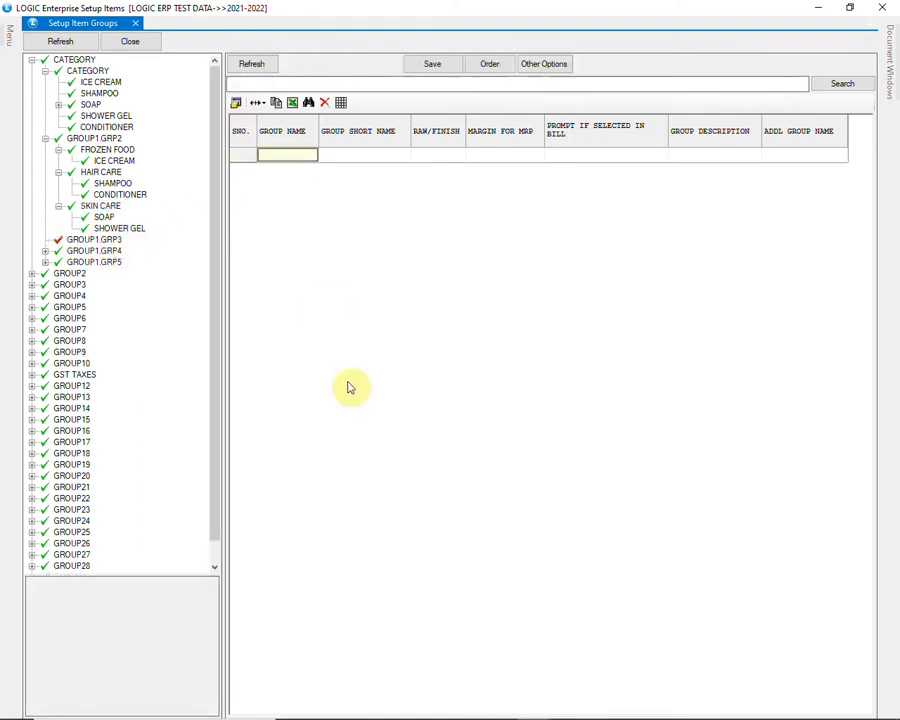
type("EATERY")
key("Tab")
type("E")
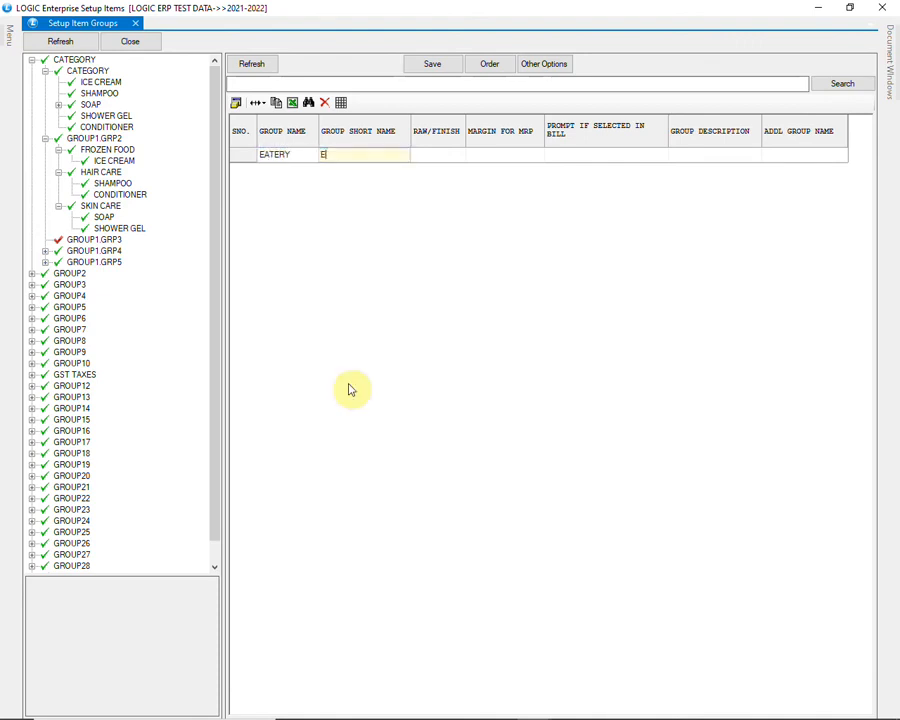
type("AT")
key("Tab")
key("Tab")
key("Tab")
key("Tab")
key("Tab")
key("Tab")
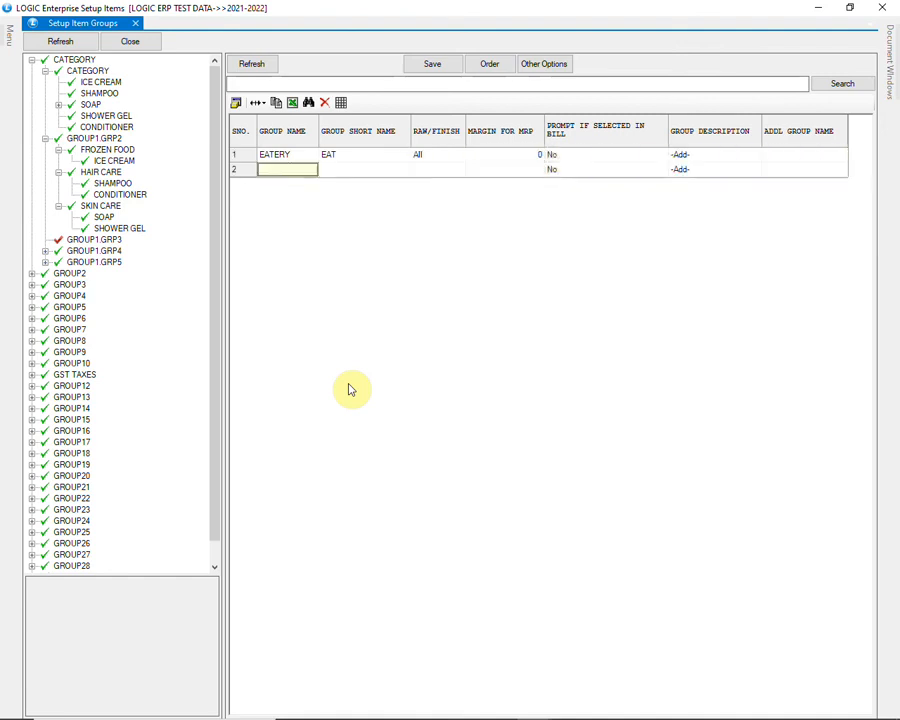
- Add a second group named PERSONAL CARE with short name PER, leaving its remaining fields at their defaults
type("PE")
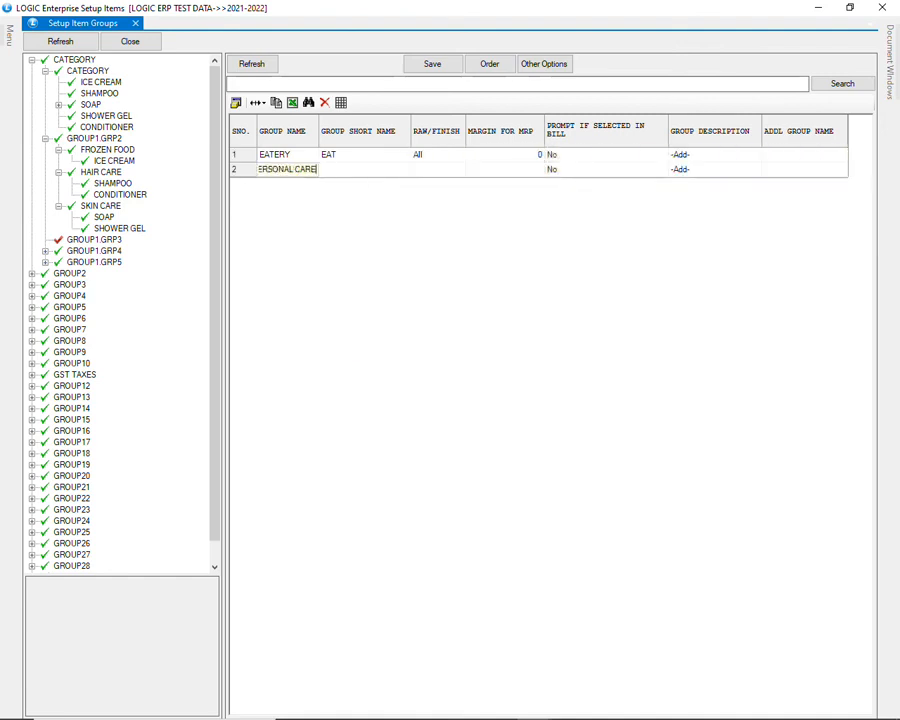
type("RSONAL CARE")
key("Tab")
type("PER")
key("Tab")
key("Tab")
key("Tab")
key("Tab")
key("Tab")
key("Tab")
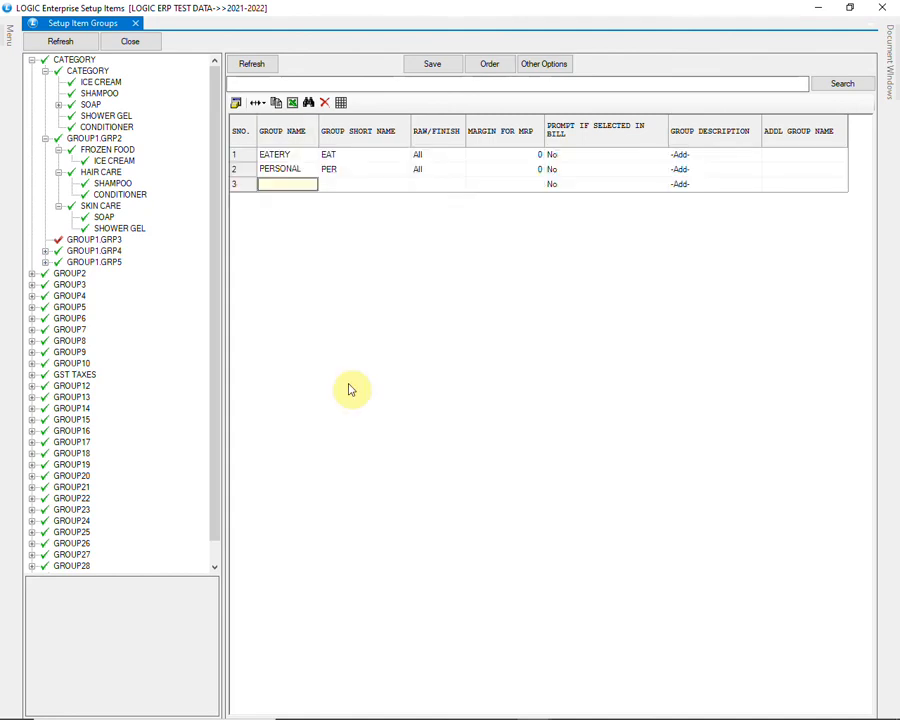
- Save the new groups of GROUP1.GRP3 and expand that node in the group tree
left_click(428, 65)
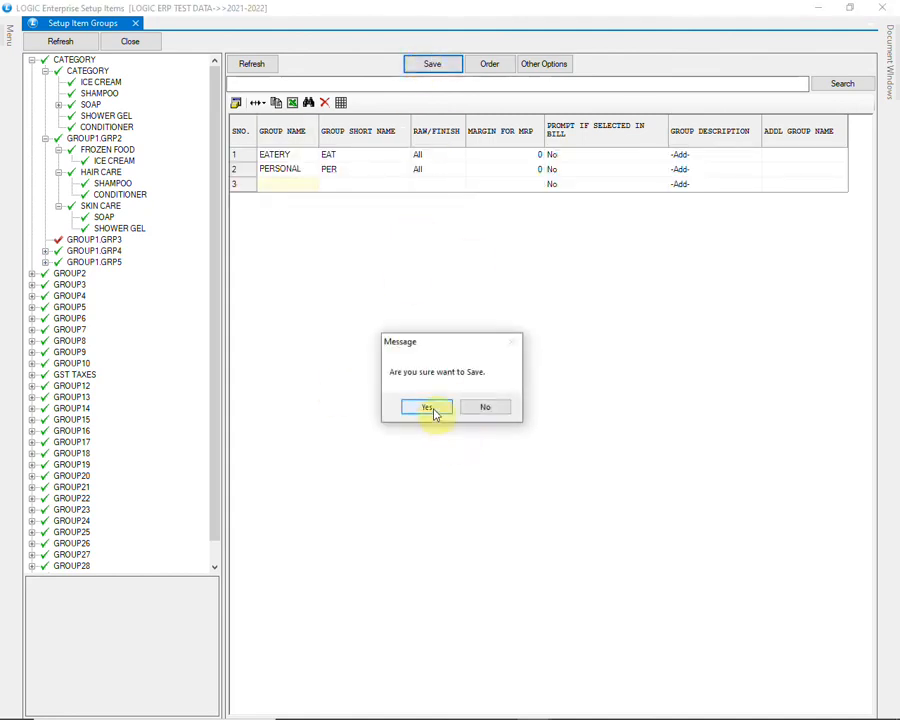
left_click(432, 410)
left_click(464, 414)
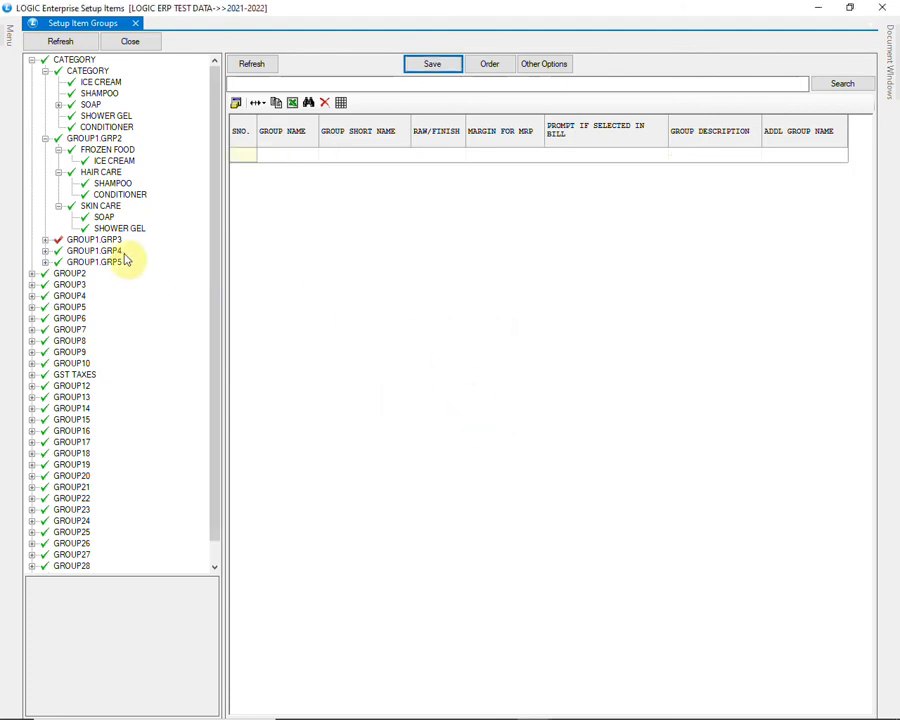
left_click(45, 240)
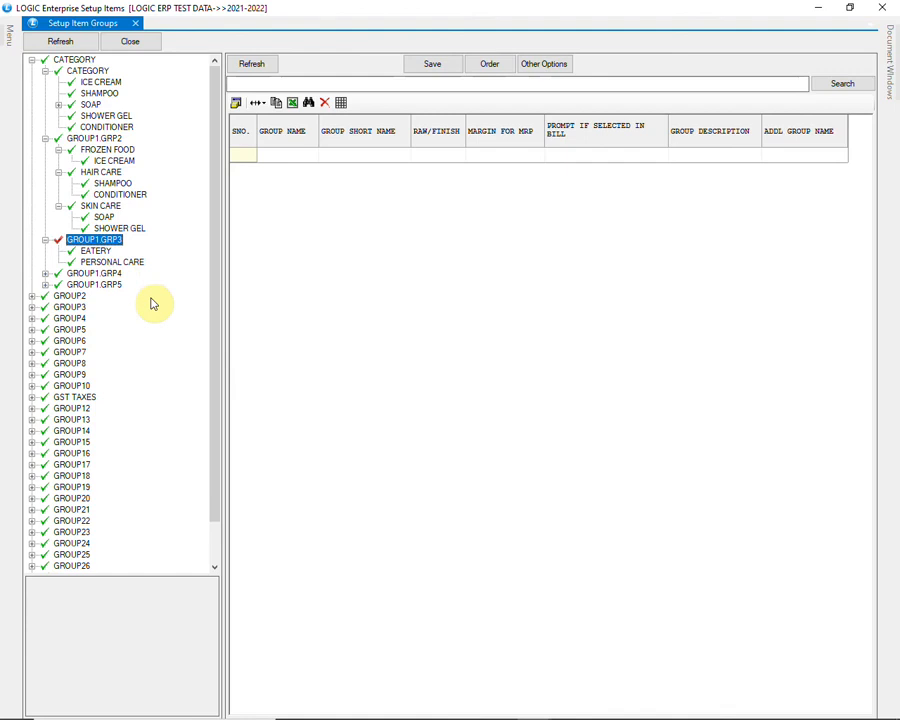
- Allocate the FROZEN FOOD group to EATERY under GROUP1.GRP3
left_click(100, 251)
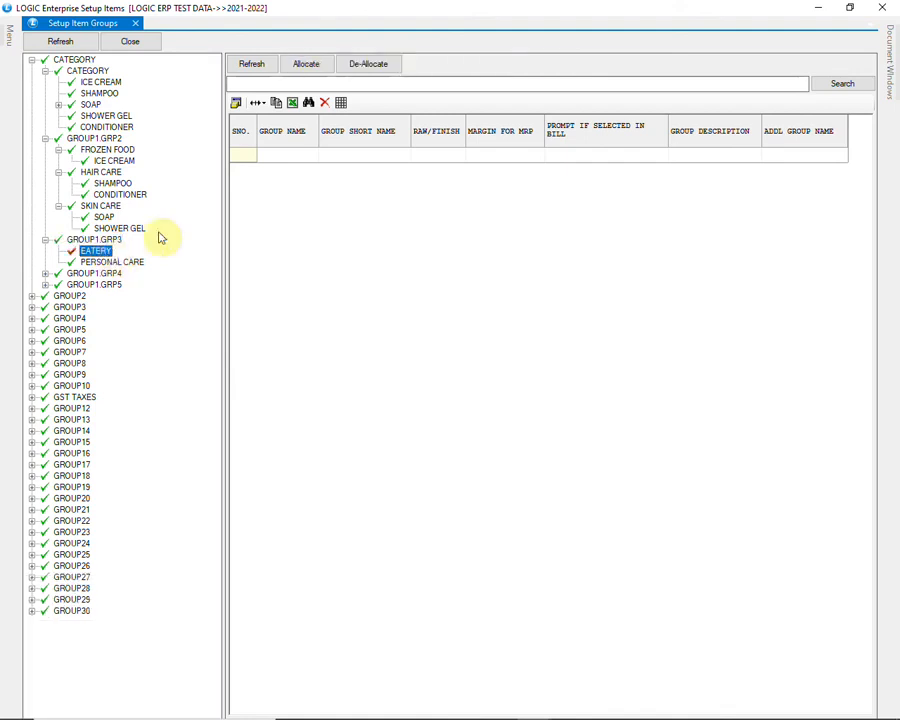
left_click(308, 64)
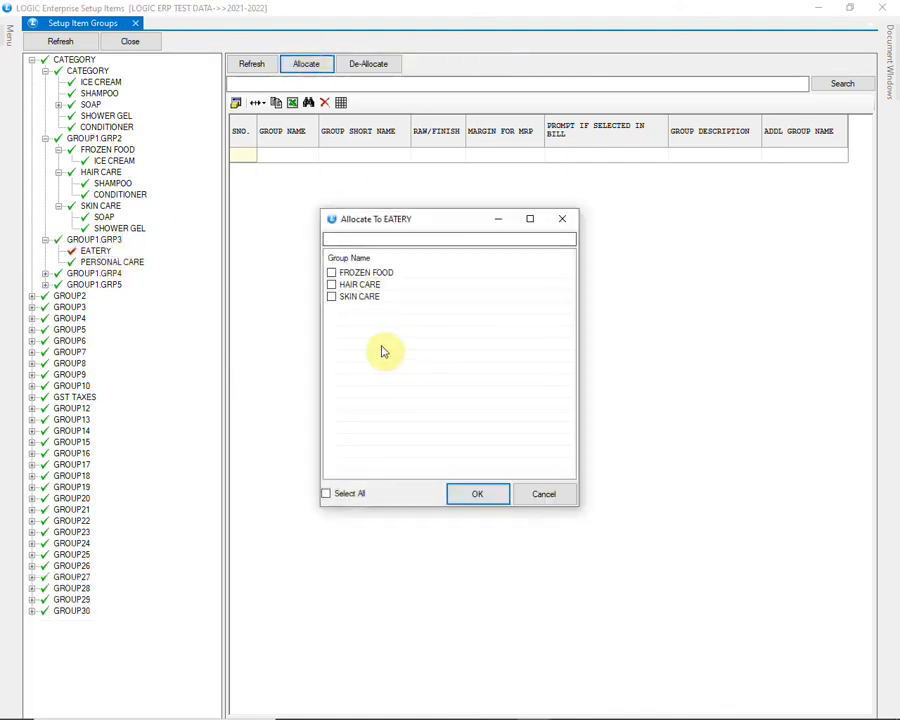
left_click(333, 274)
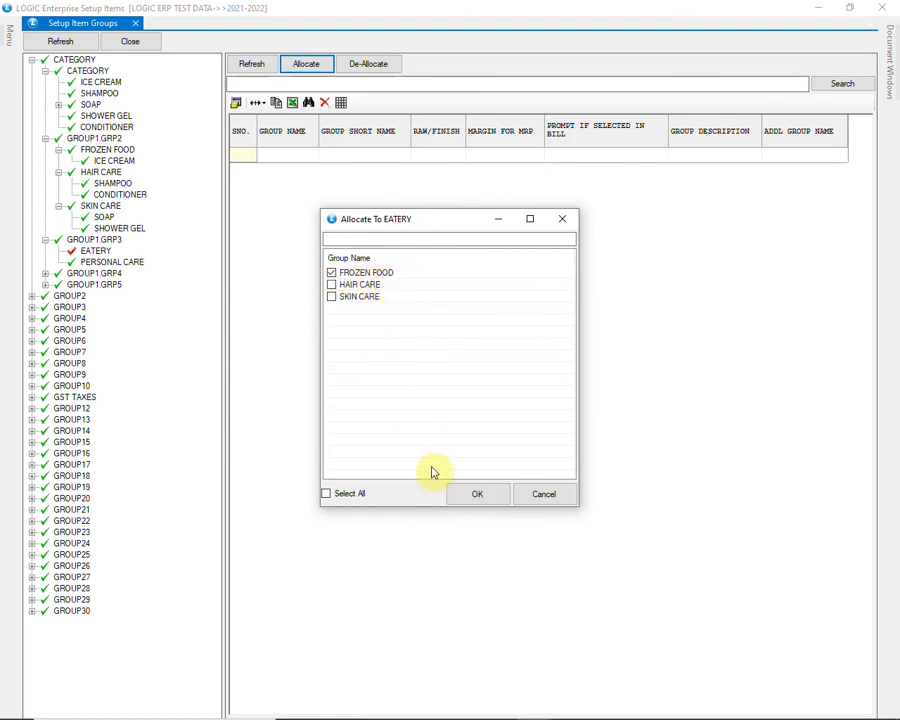
left_click(477, 495)
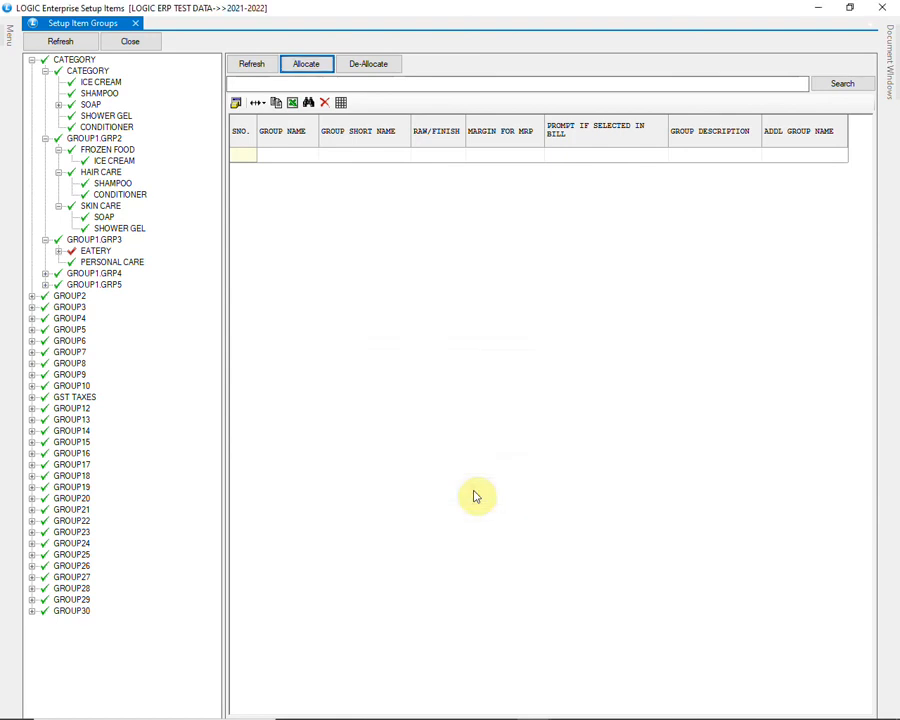
- Allocate the HAIR CARE and SKIN CARE groups to PERSONAL CARE and expand both PERSONAL CARE and EATERY in the group tree
left_click(125, 262)
left_click(306, 64)
left_click(331, 272)
left_click(331, 285)
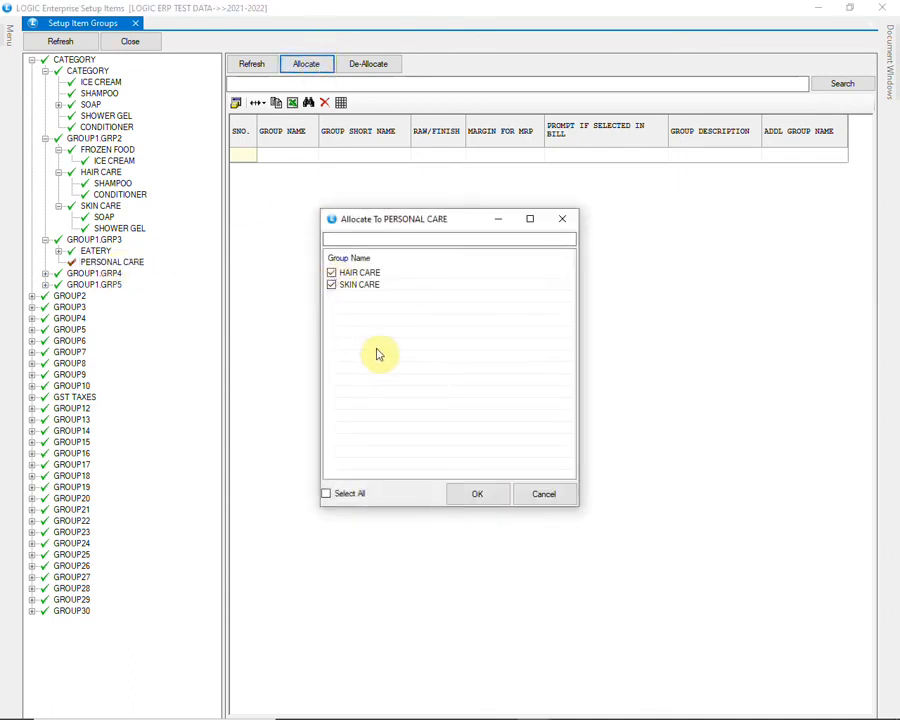
left_click(478, 494)
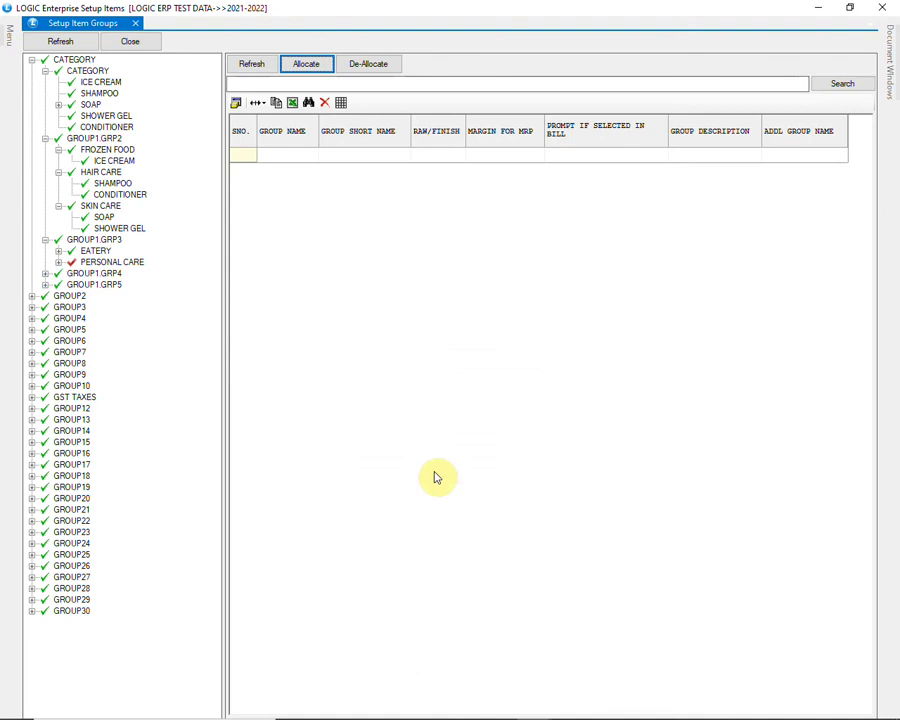
left_click(61, 263)
left_click(59, 251)
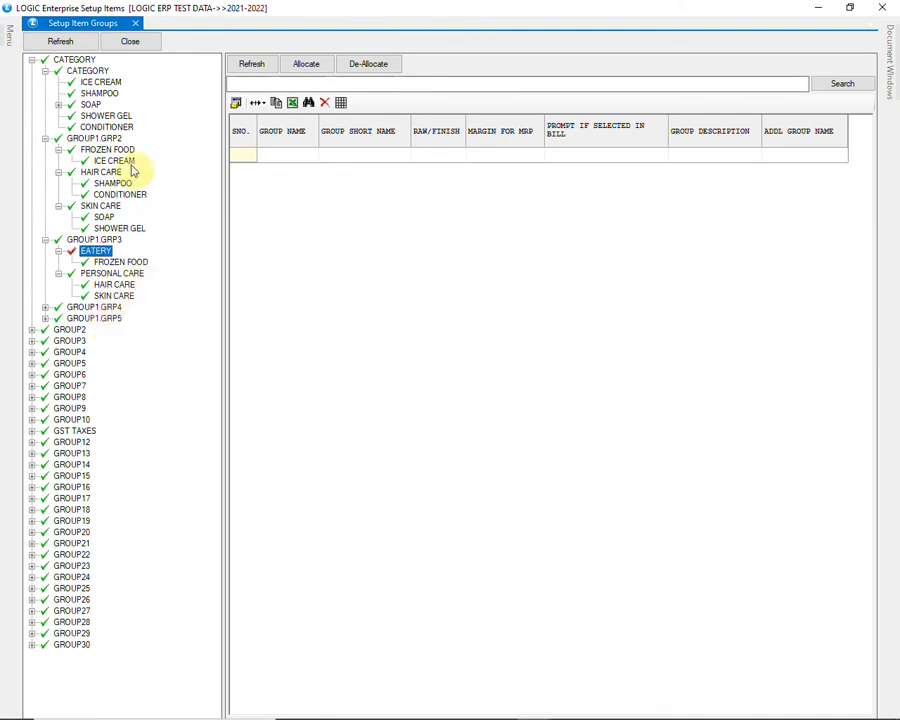
left_click(104, 139)
right_click(108, 143)
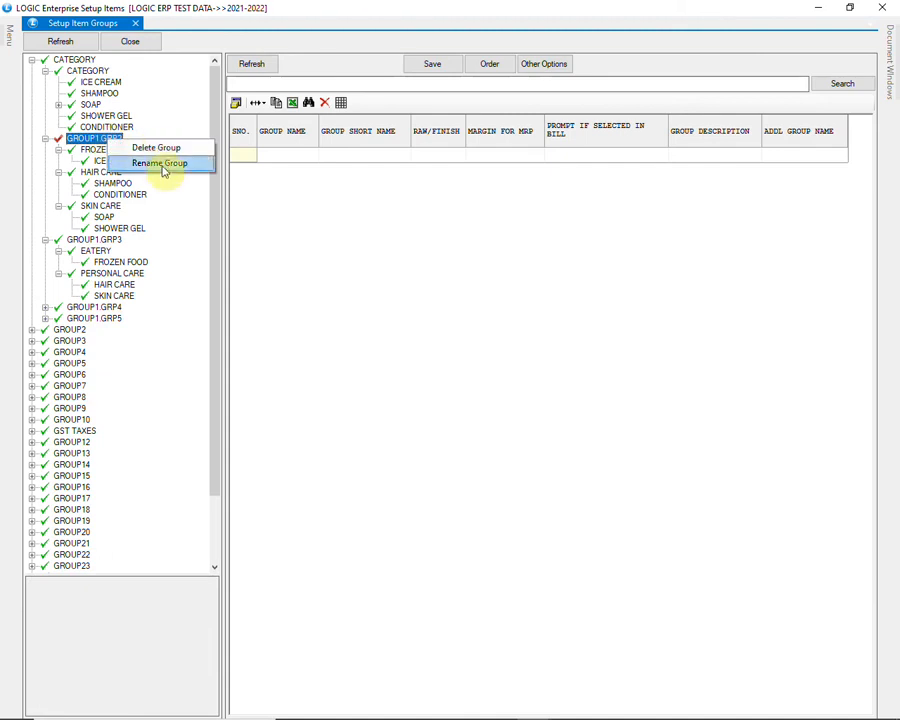
left_click(95, 241)
right_click(121, 241)
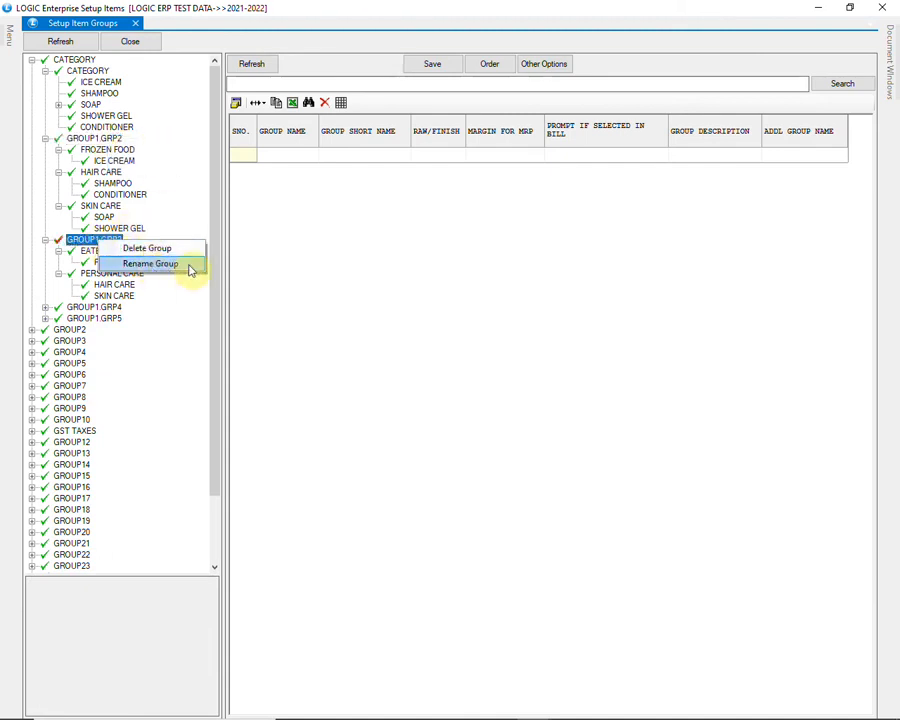
left_click(178, 298)
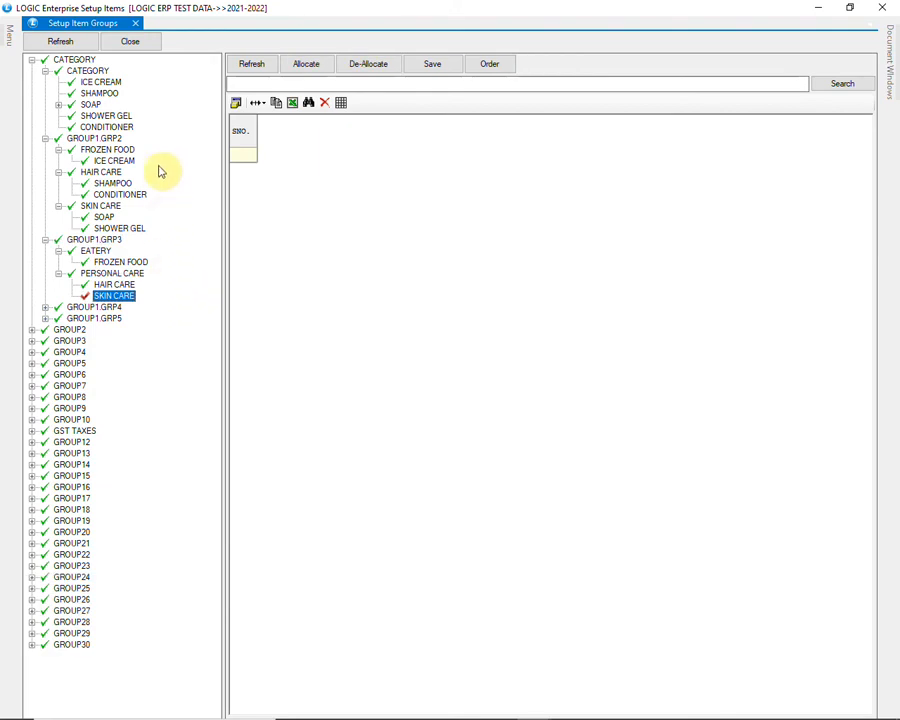
- Reorder the groups of the CATEGORY level so that CONDITIONER comes directly after SHAMPOO, save the order and reload the grid
left_click(88, 71)
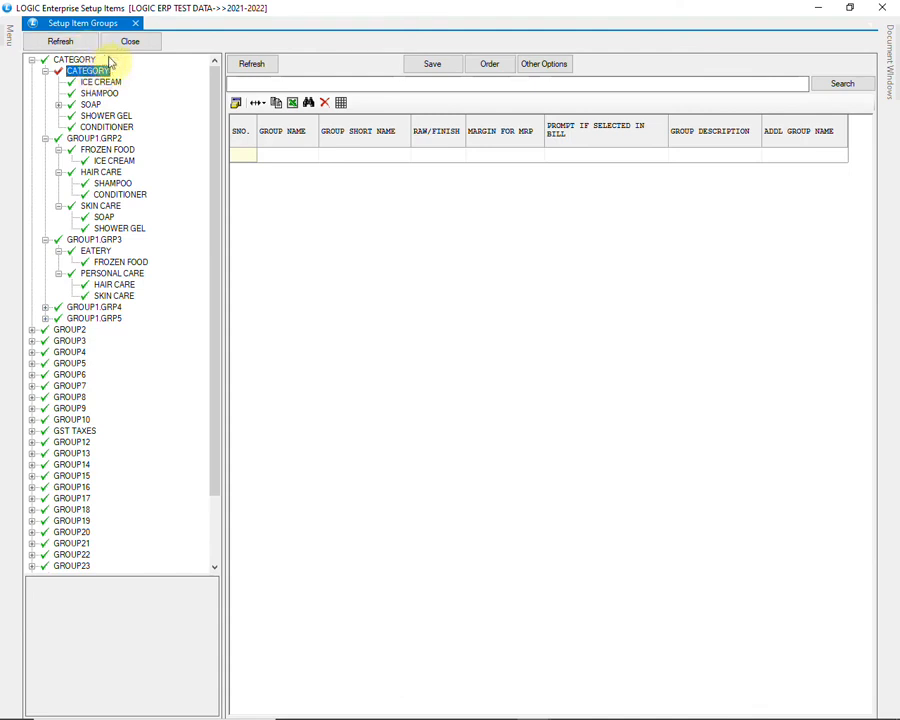
left_click(243, 67)
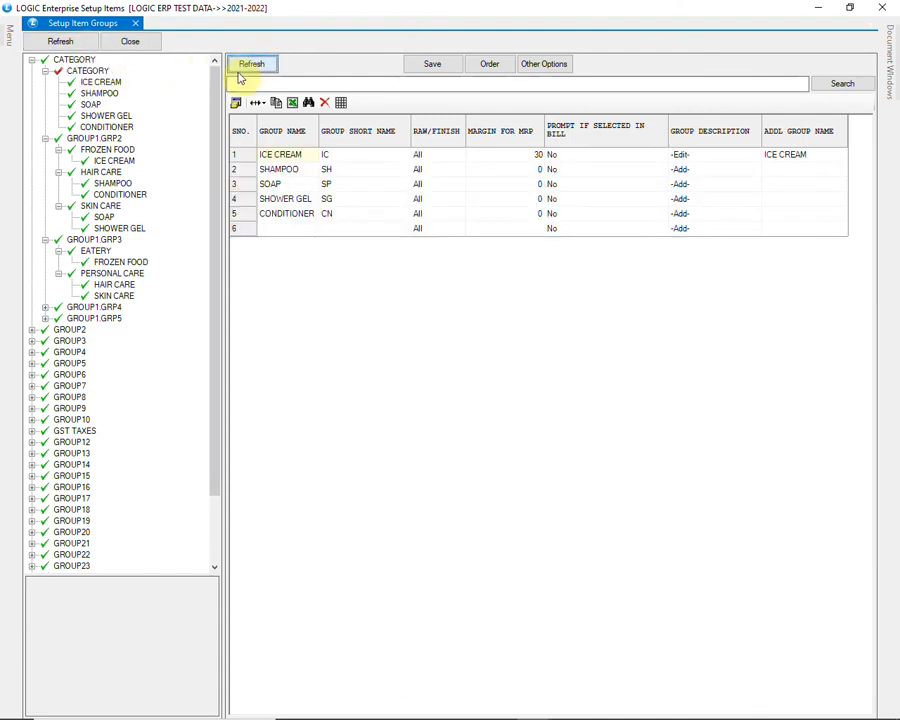
left_click(490, 70)
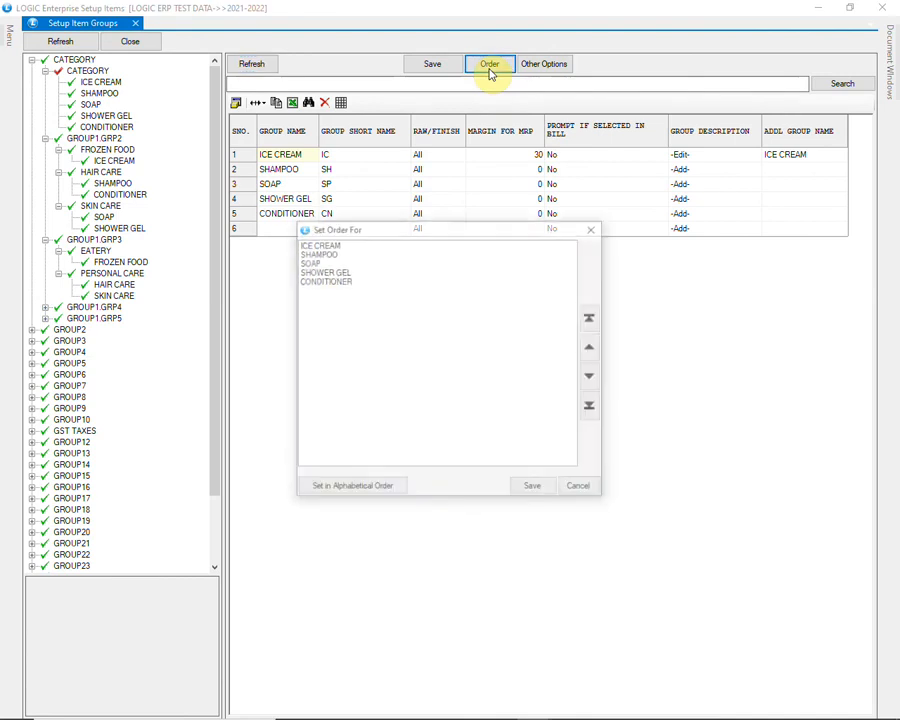
left_click(333, 280)
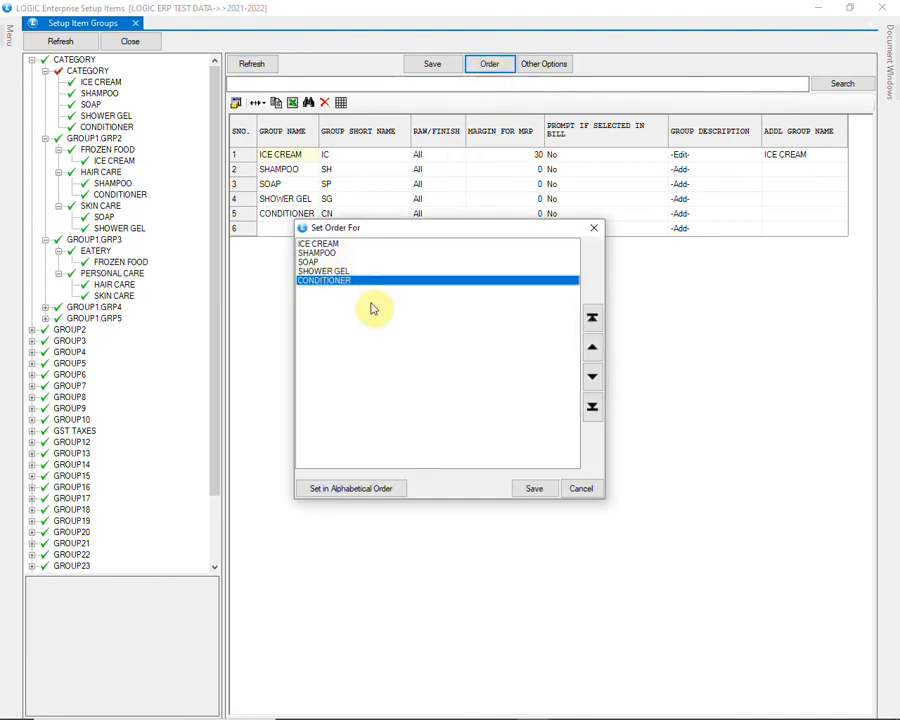
left_click(592, 355)
left_click(592, 355)
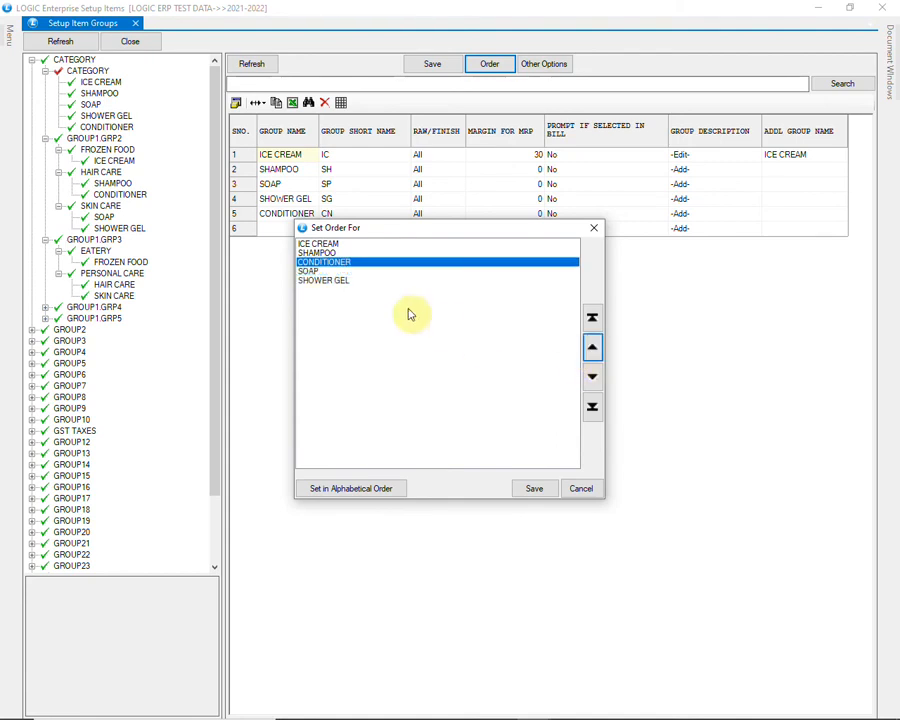
left_click(533, 488)
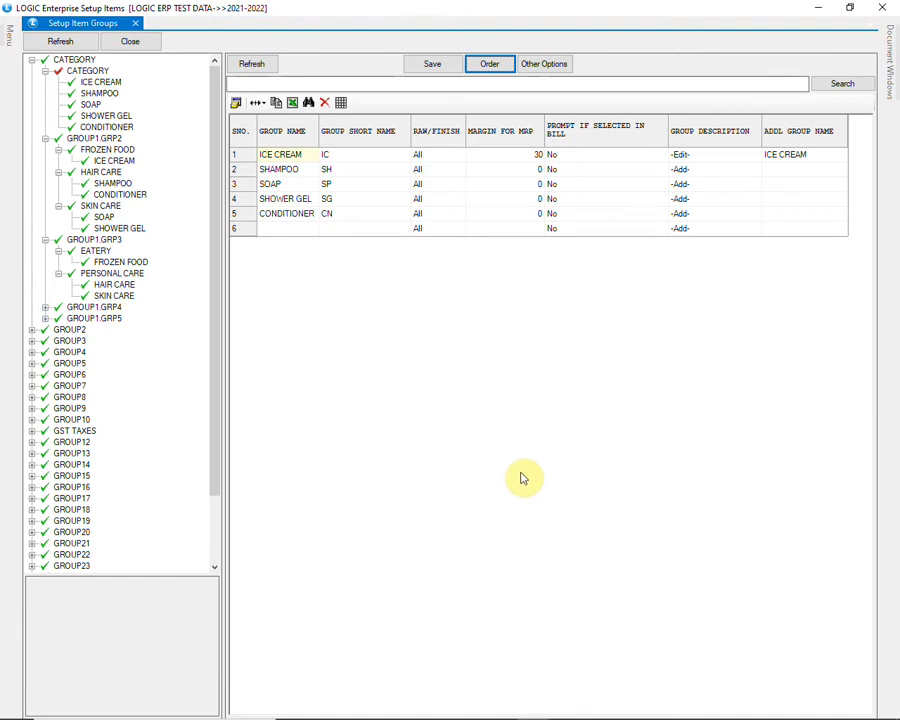
left_click(270, 65)
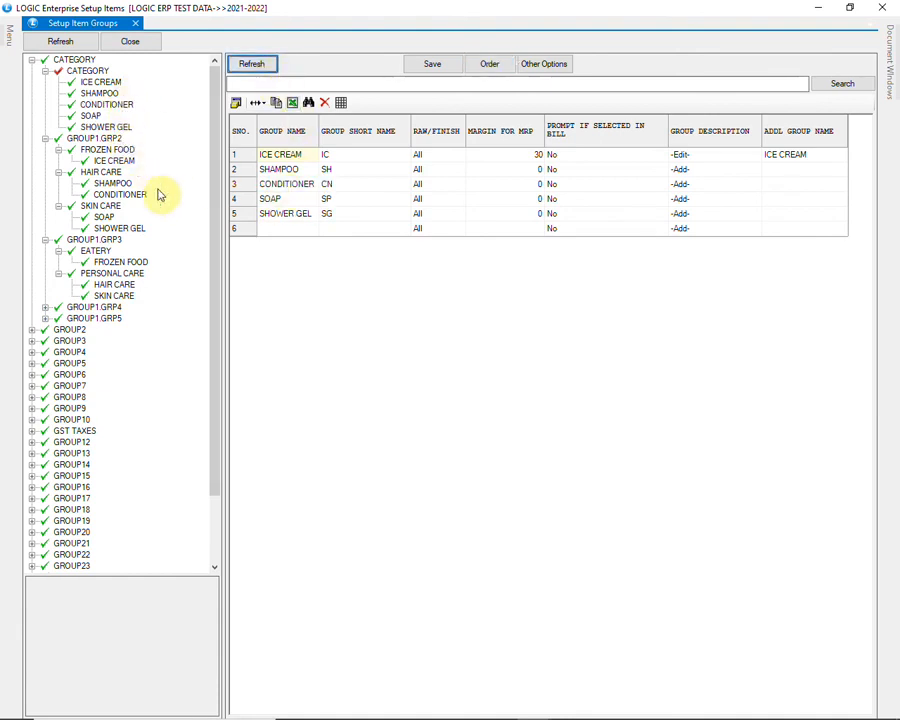
- Move all groups and items of the CATEGORY level to GROUP2 and confirm the move
left_click(552, 66)
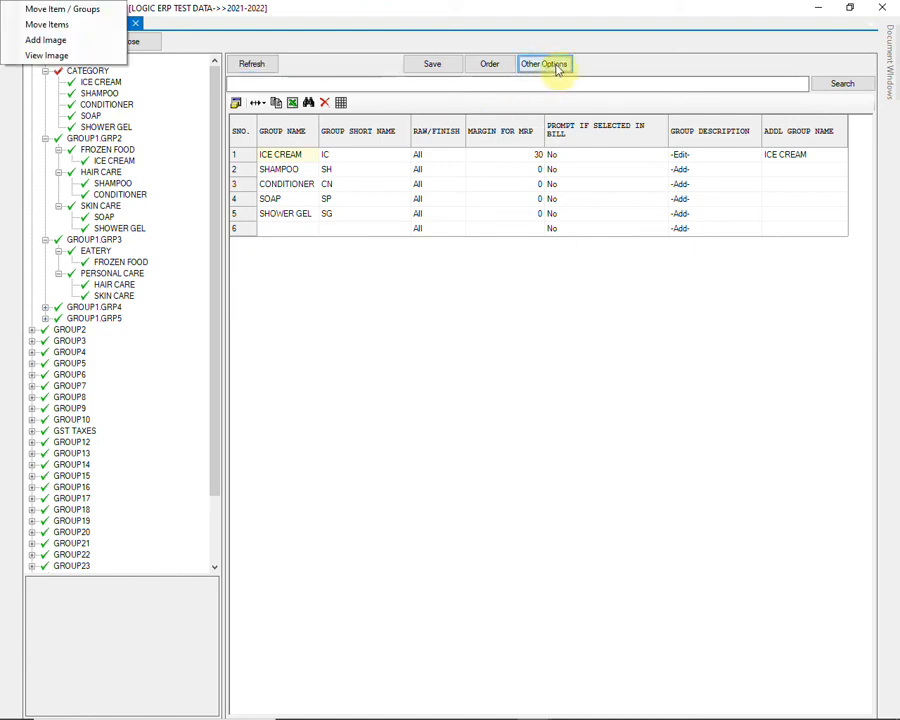
left_click(90, 10)
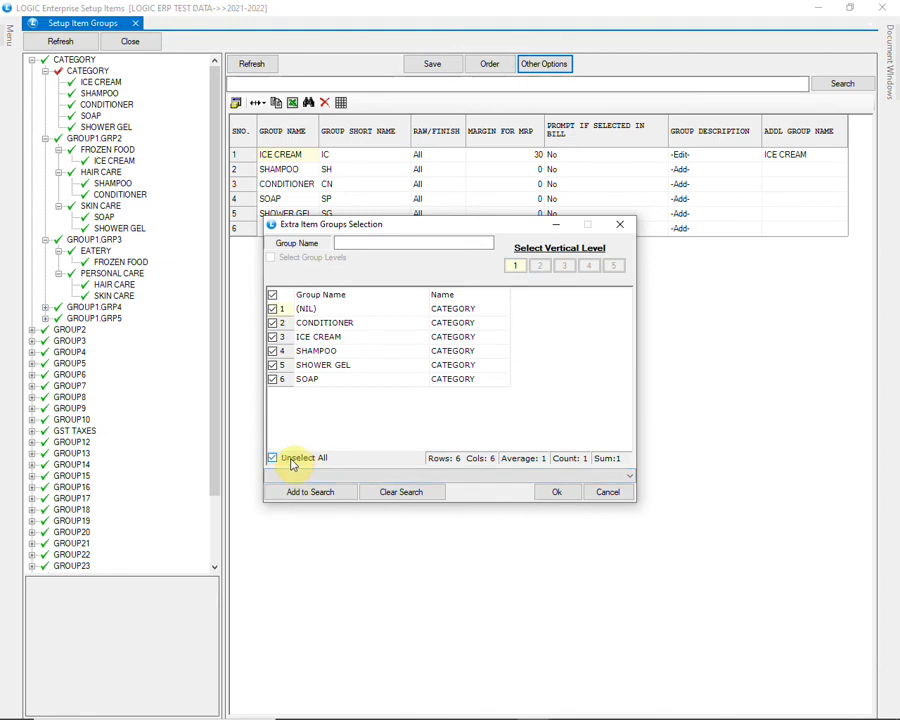
left_click(553, 492)
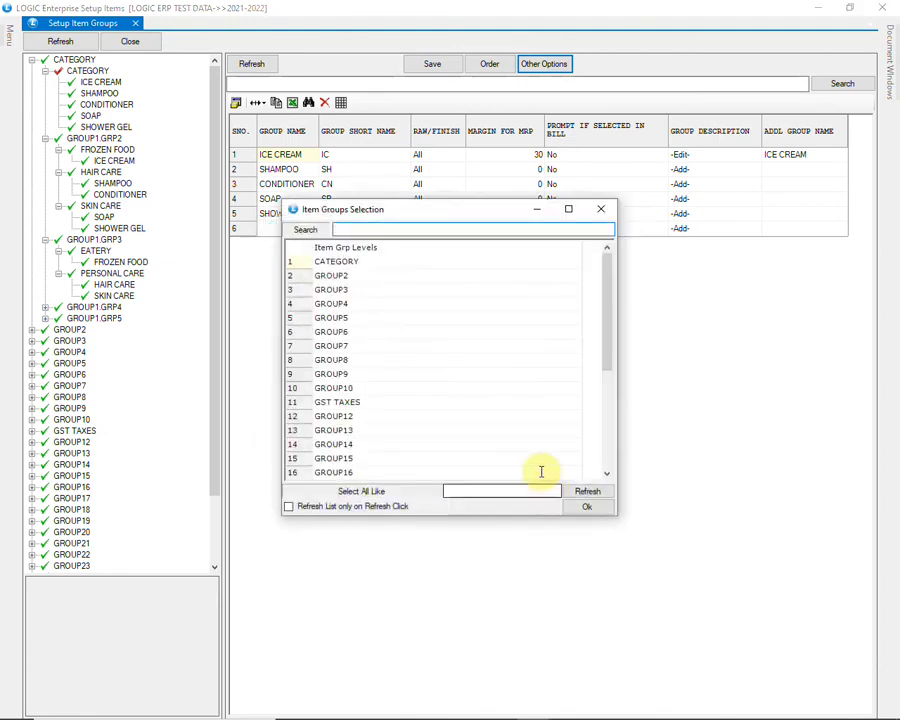
left_click(348, 279)
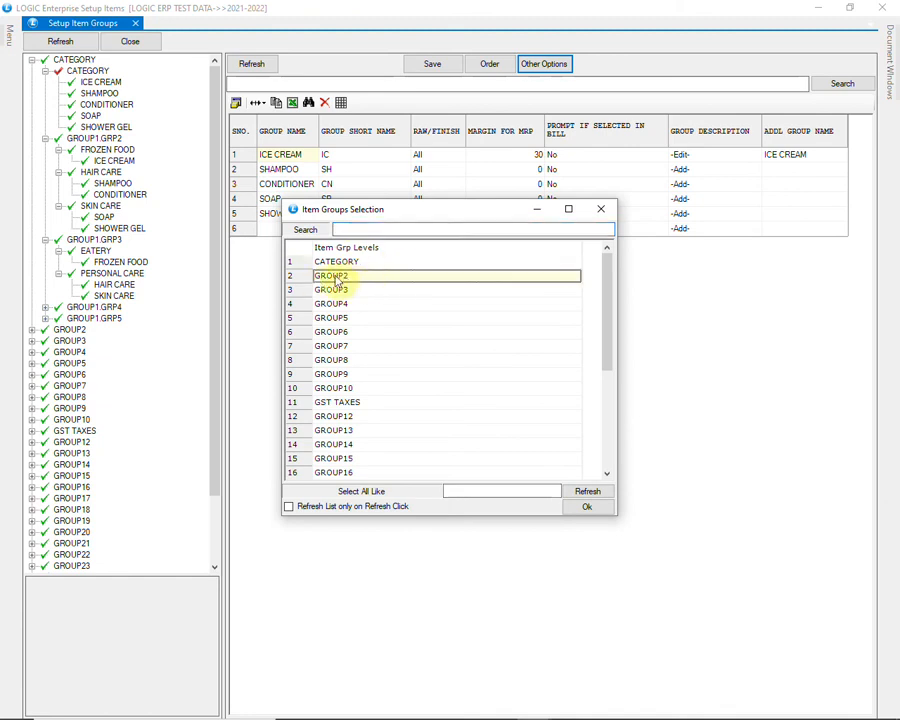
left_click(592, 508)
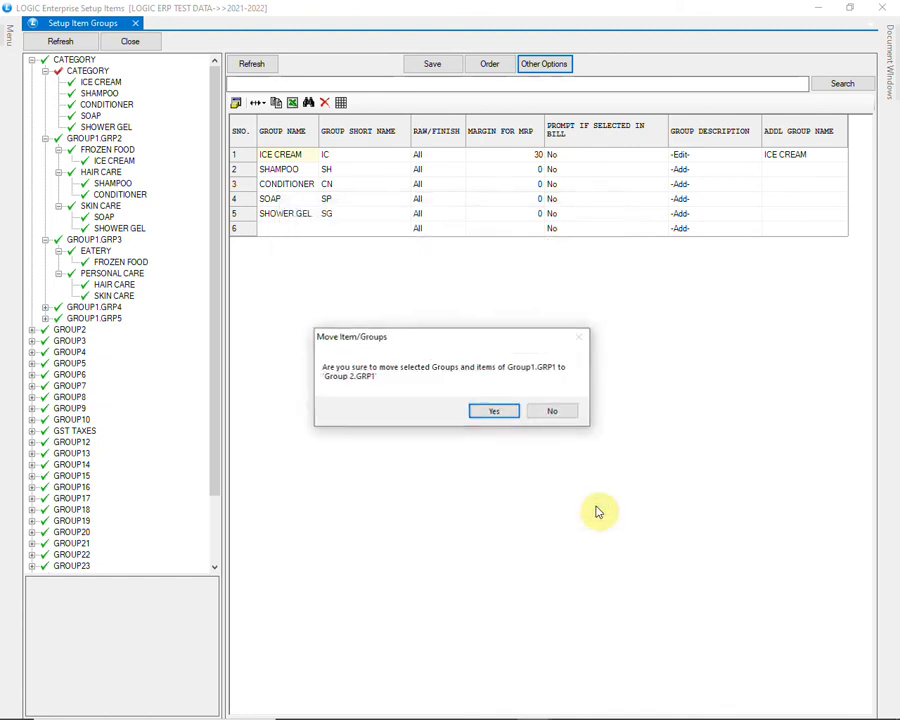
left_click(503, 412)
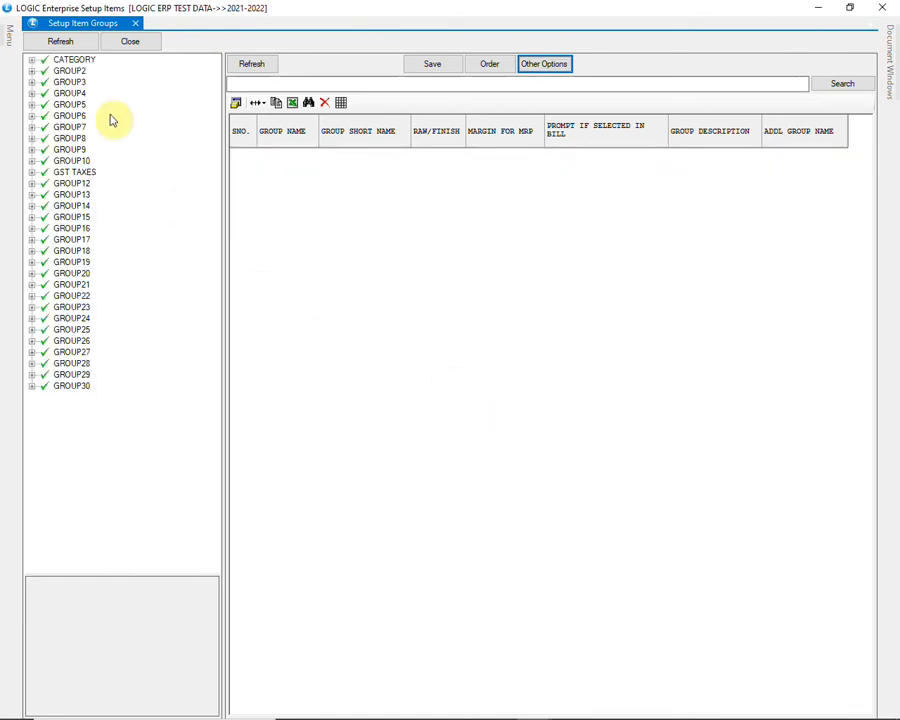
- Expand GROUP2 and GROUP2.GRP1 in the tree to check the moved groups
left_click(80, 72)
left_click(32, 72)
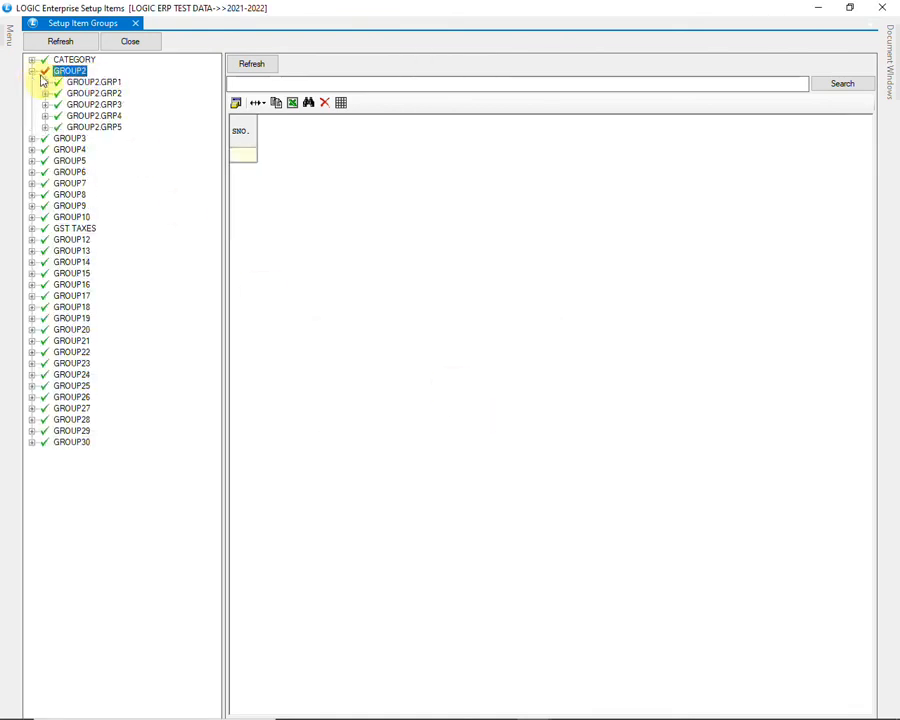
left_click(57, 83)
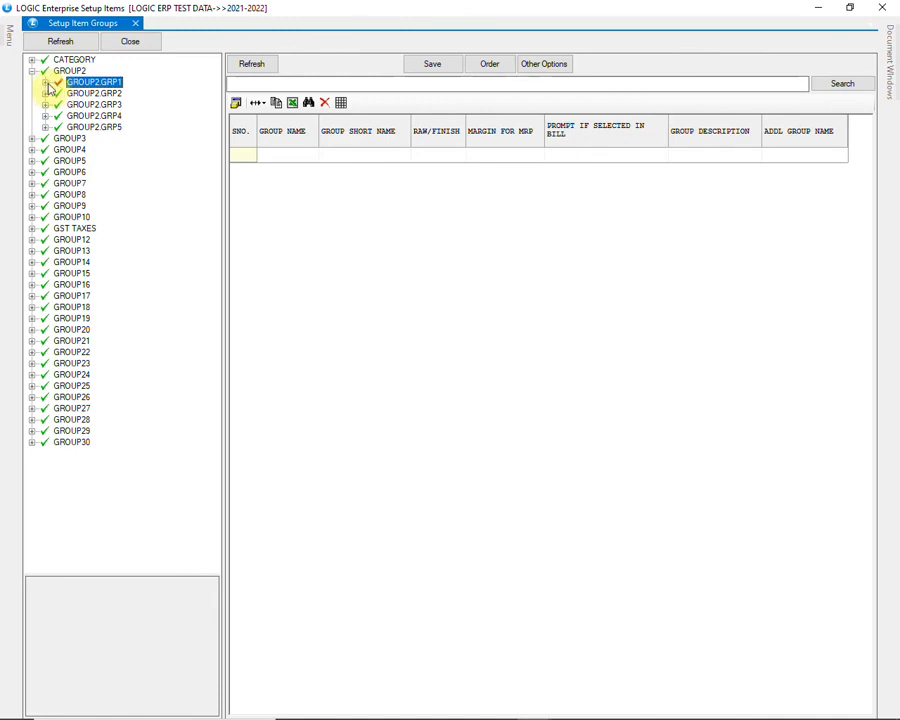
left_click(45, 83)
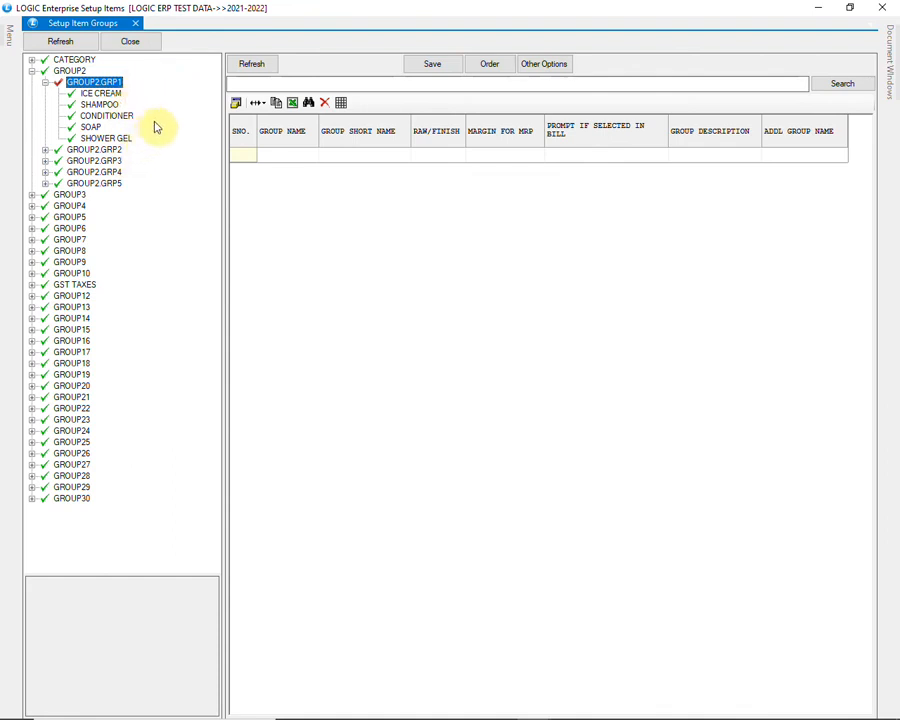
- Look at the Image Manager and captured image folder selection for ICE CREAM in GROUP2.GRP1, and close it without adding an image
left_click(553, 67)
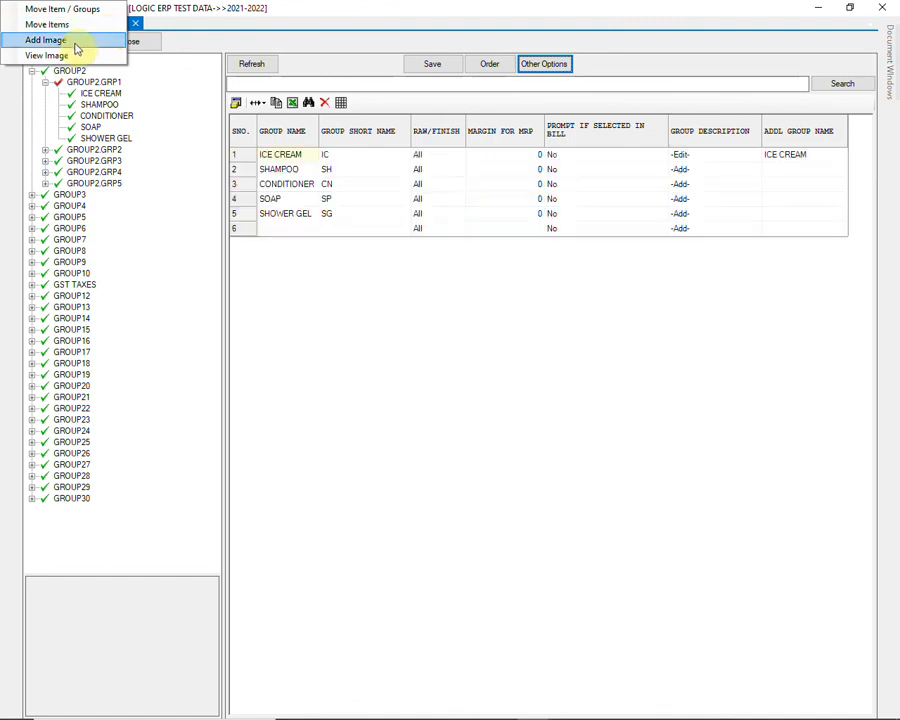
left_click(77, 47)
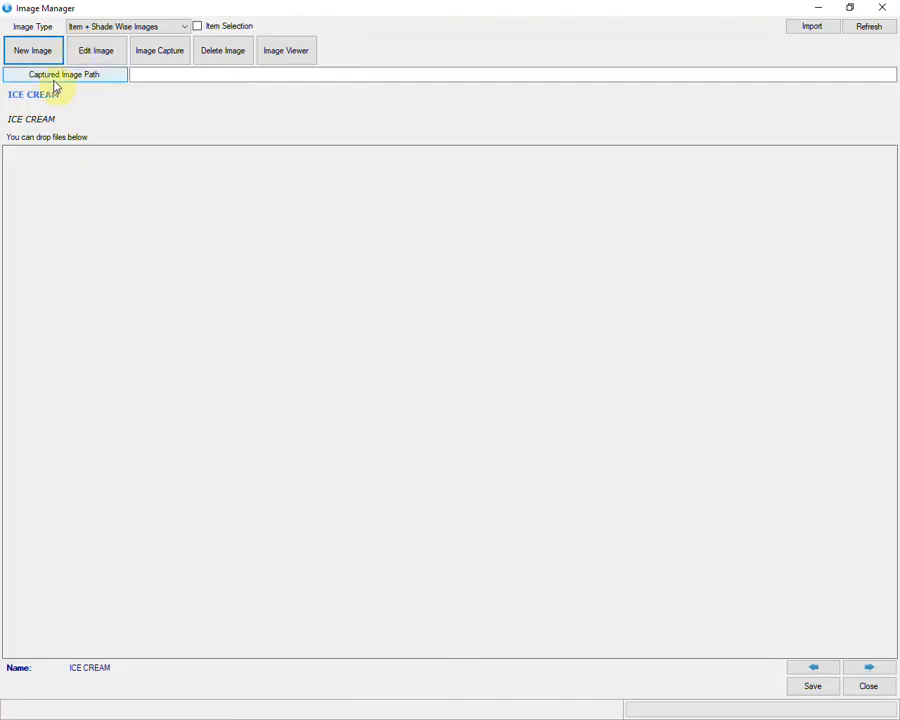
left_click(87, 83)
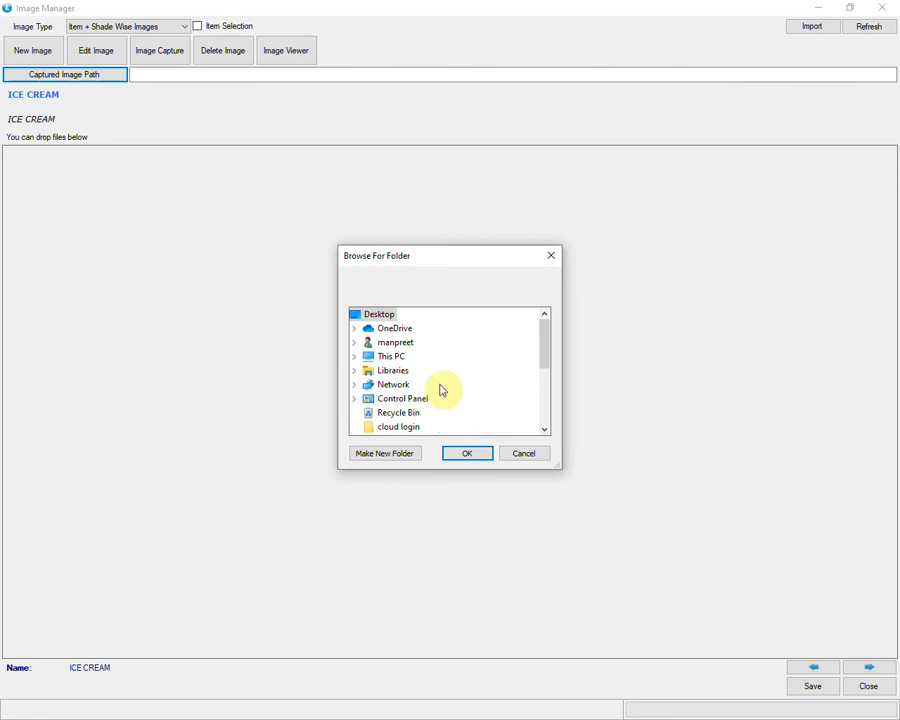
left_click(522, 455)
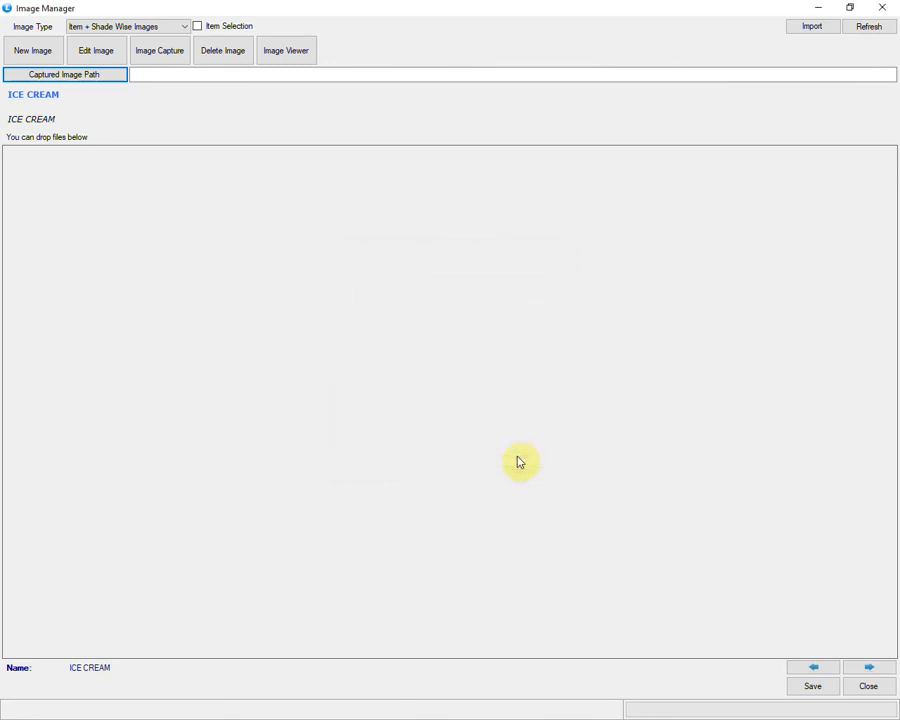
left_click(869, 687)
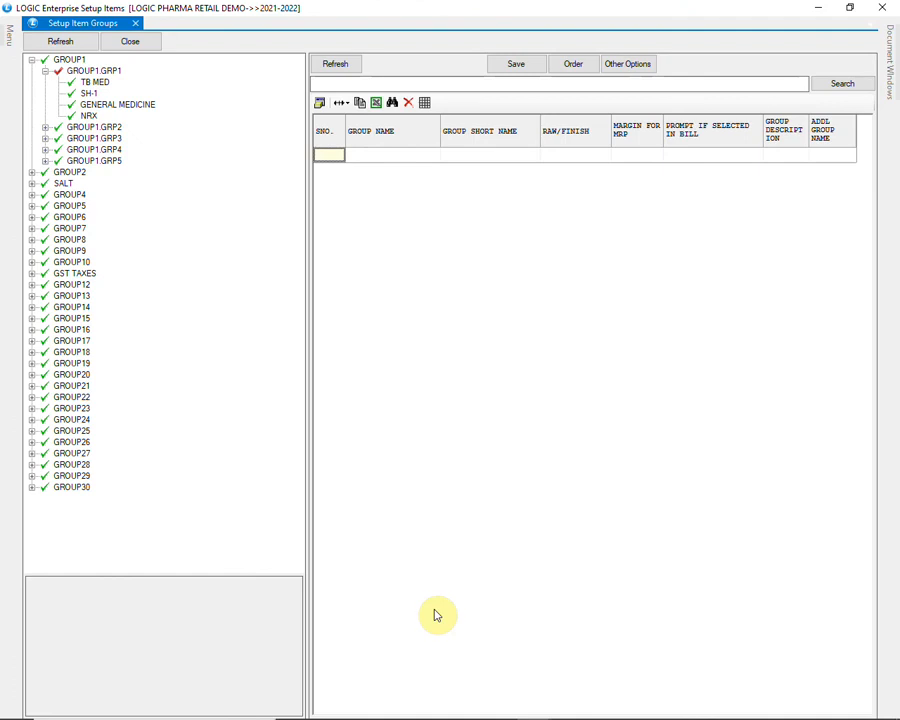
- Load the grid of GROUP1.GRP1 in the pharma data and examine the SH-1 group's prompt-if-selected-in-bill setting
left_click(100, 73)
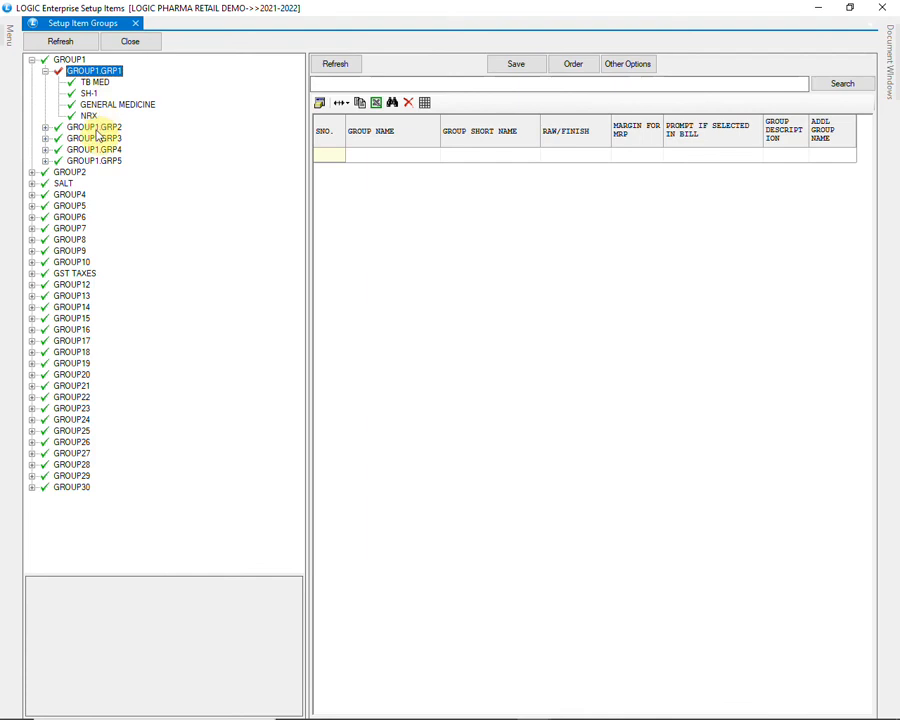
left_click(340, 66)
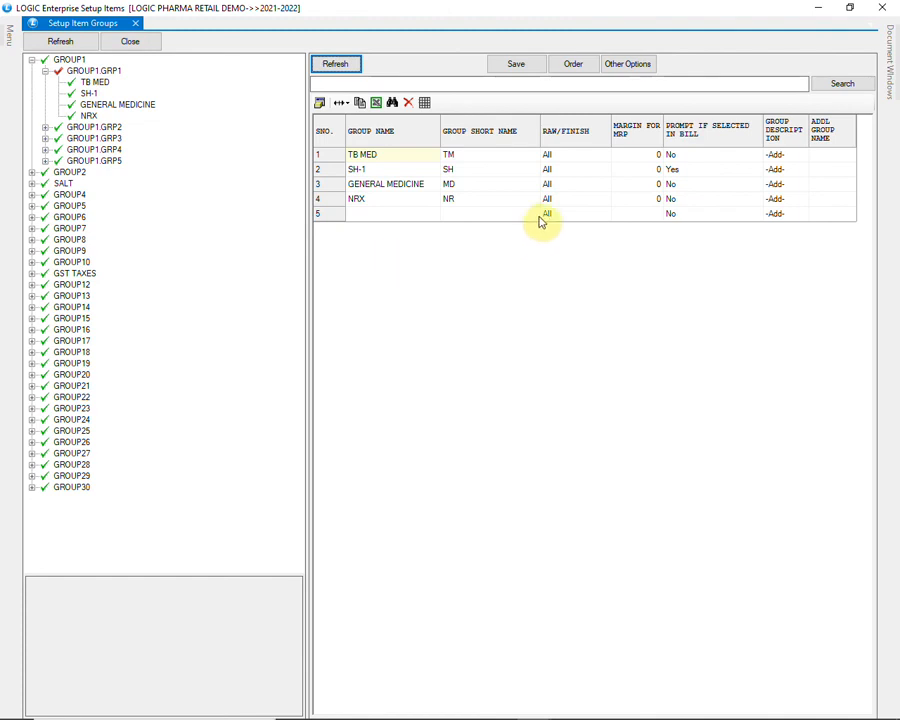
left_click(385, 169)
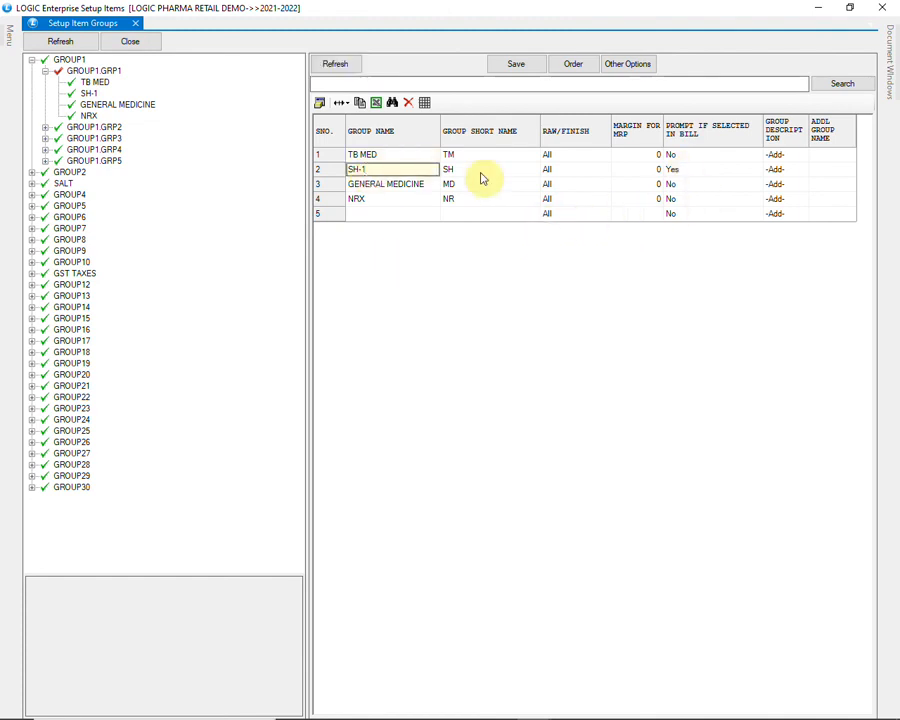
left_click(690, 171)
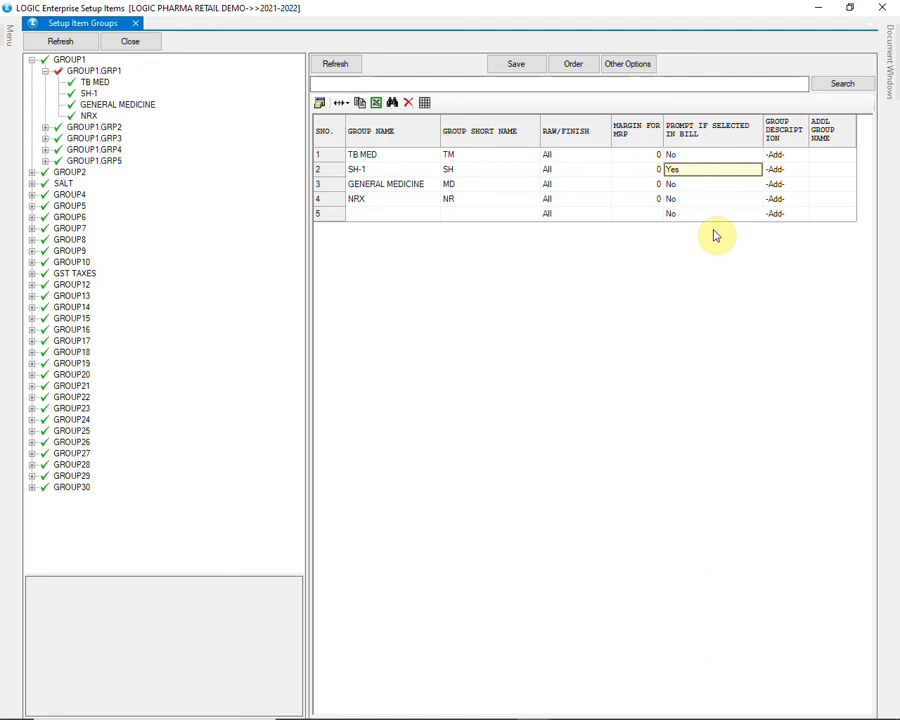
key("Return")
key("Return")
key("Return")
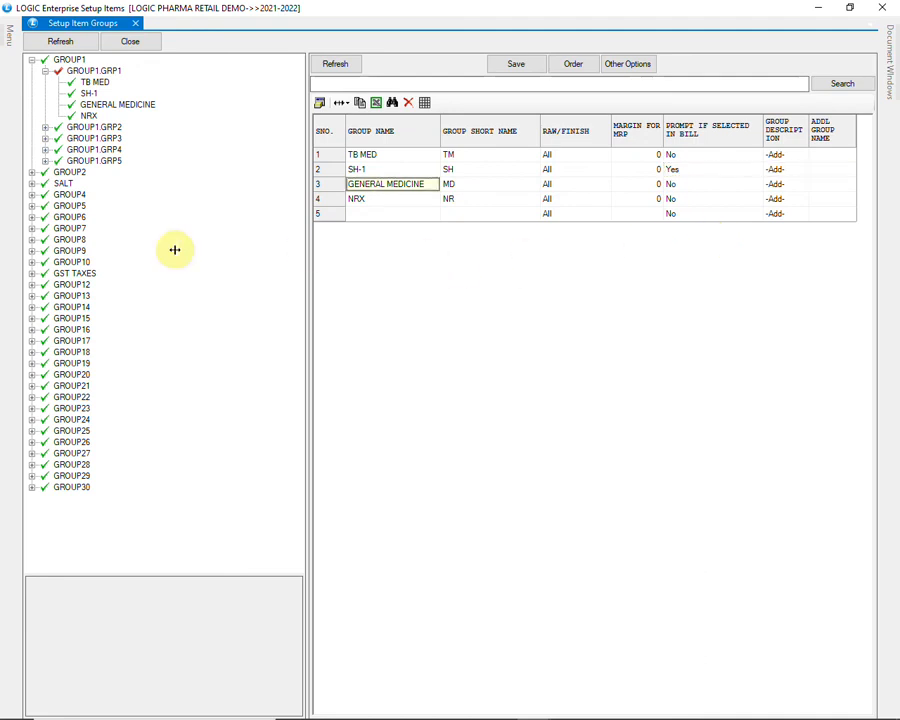
- Expand SALT and its GROUP3.GRP1 level and load that level's grid to view the salt groups
left_click(62, 184)
left_click(33, 185)
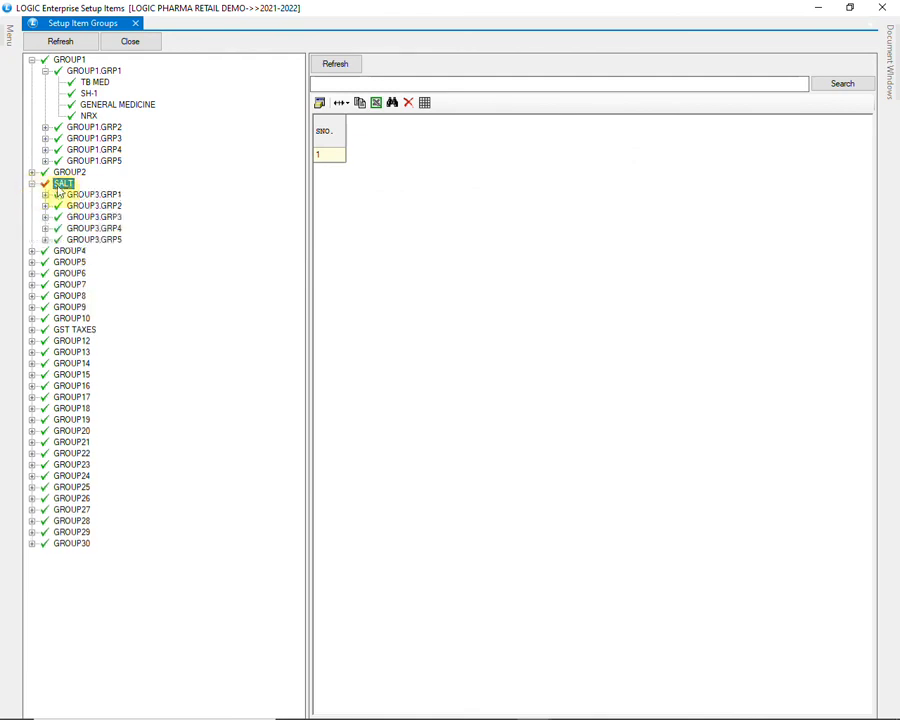
left_click(88, 194)
left_click(45, 195)
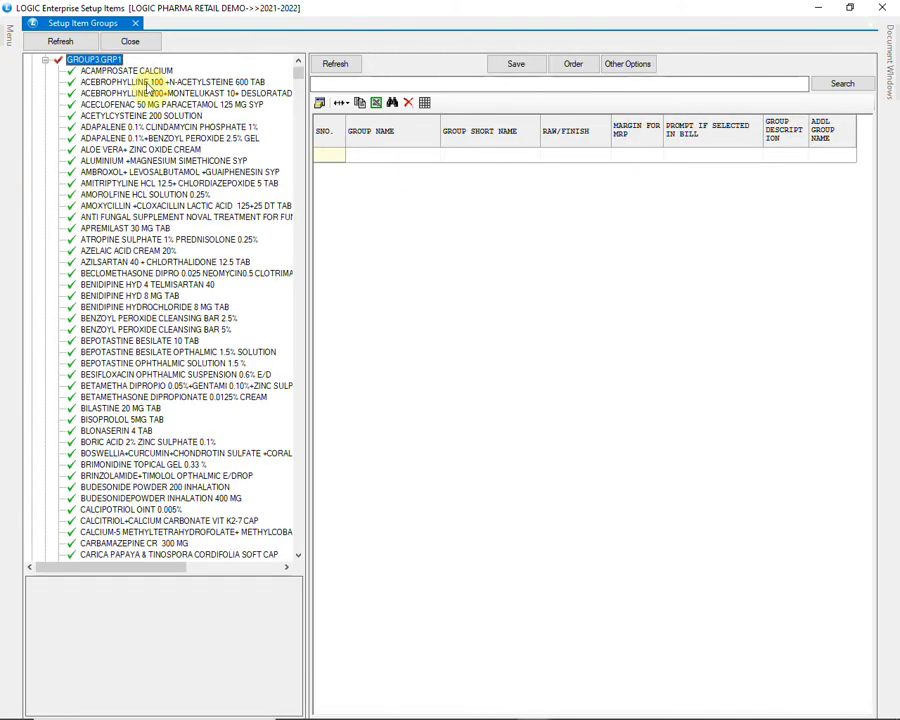
left_click(341, 63)
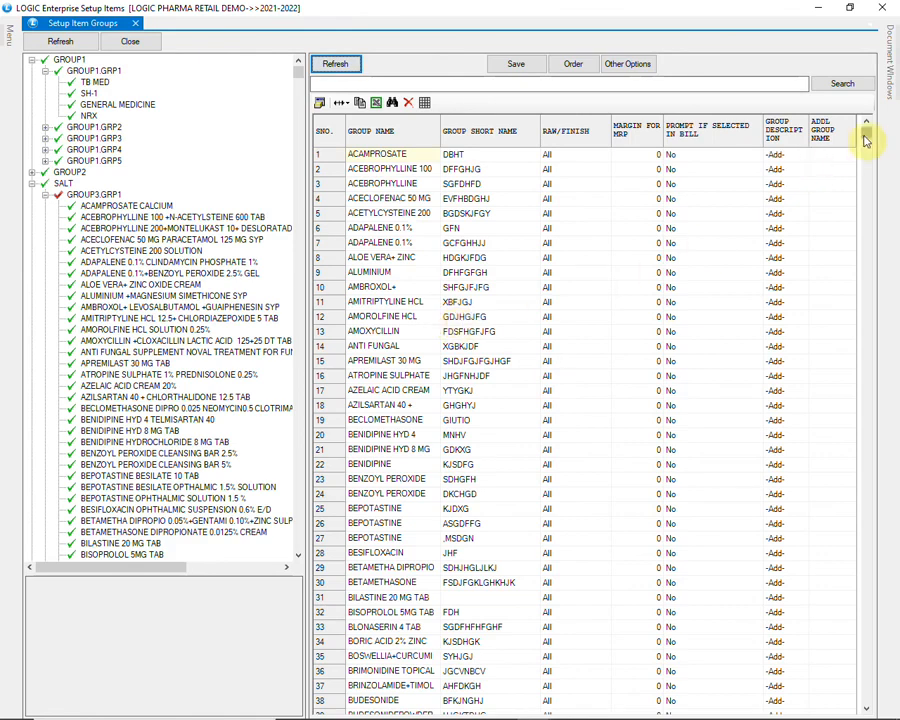
- Look through the salt groups in the grid and expand ACAMPROSATE CALCIUM to view its allocated items, including ACAMPTAS 333 TAB
left_click_drag(866, 140, 872, 255)
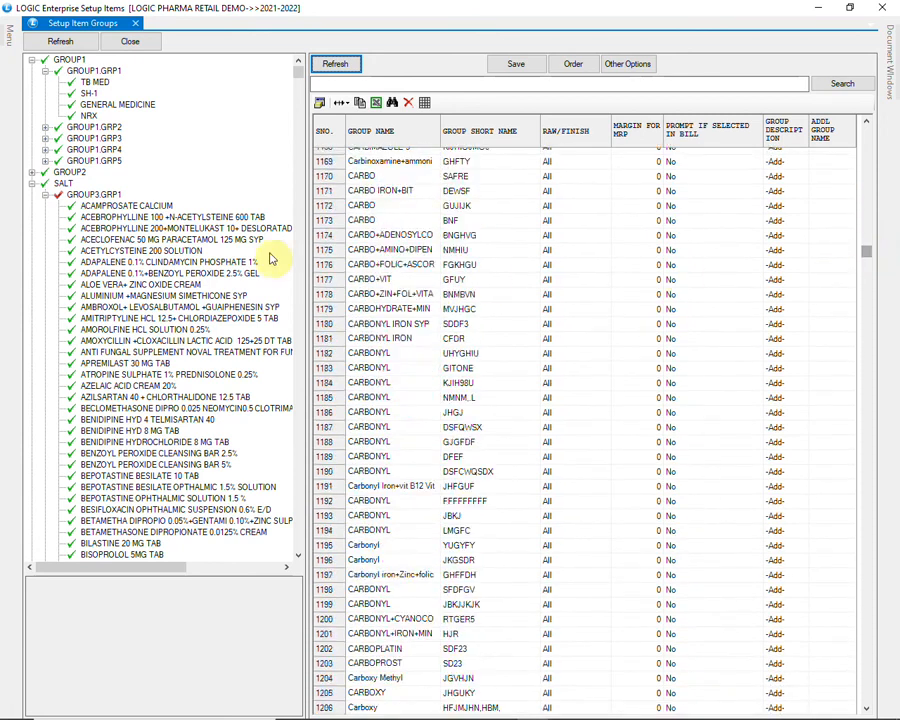
left_click(161, 206)
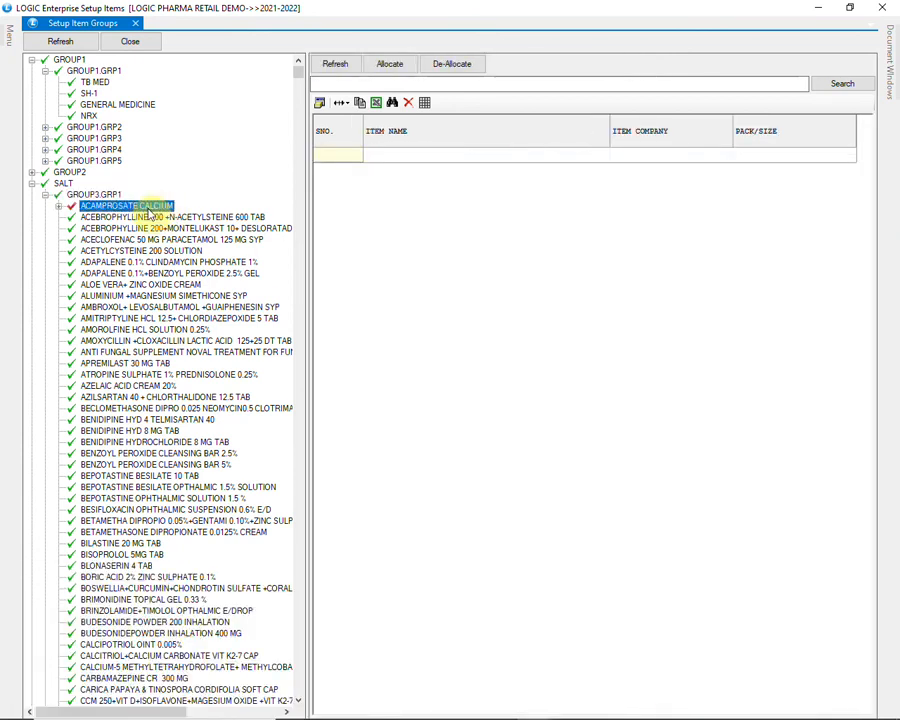
left_click(59, 207)
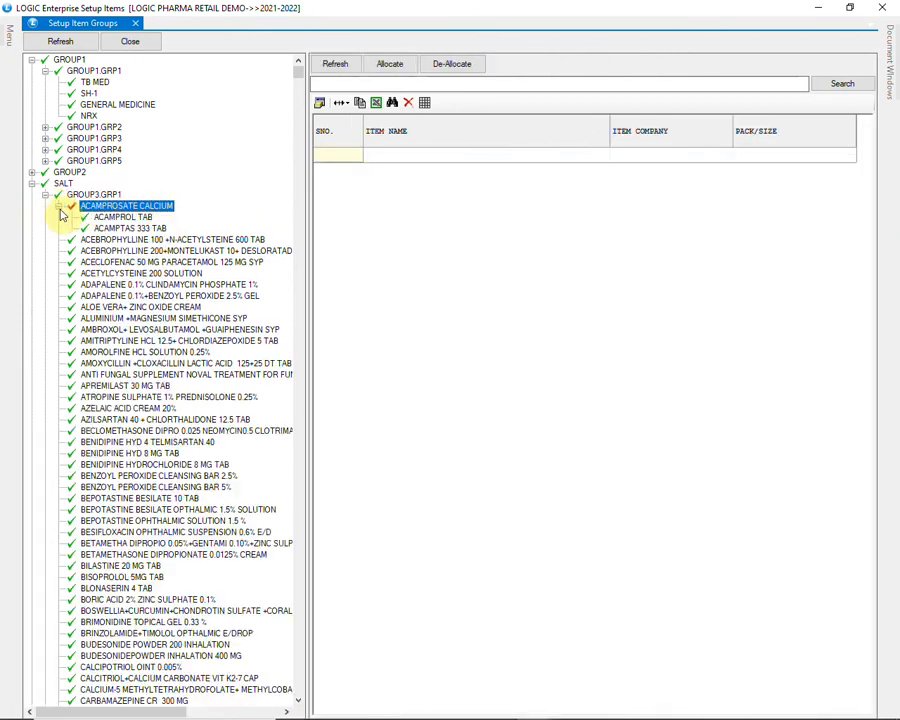
left_click(150, 228)
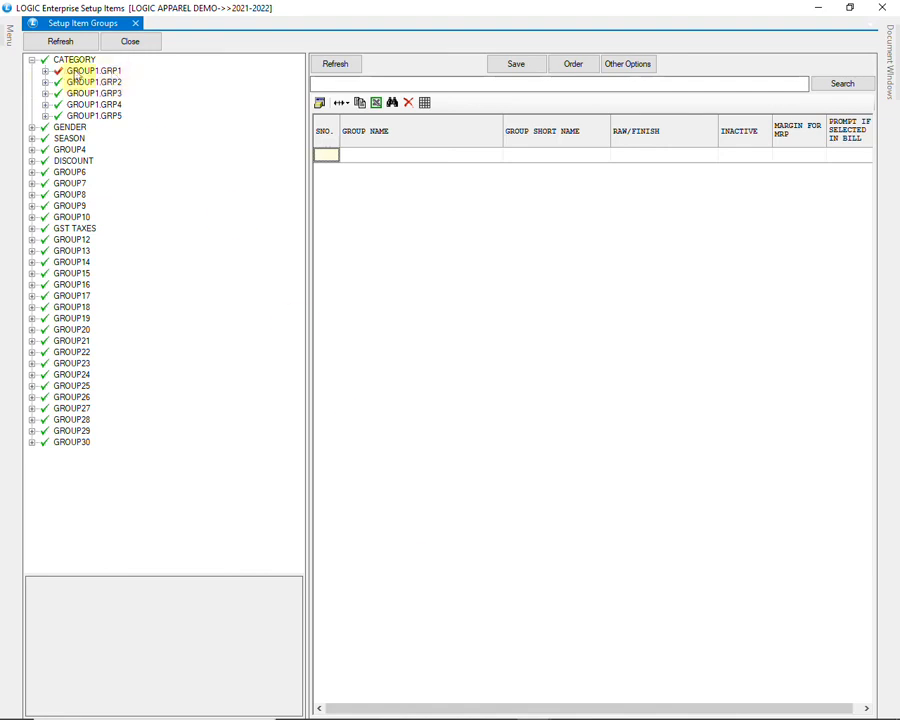
- Expand GROUP1.GRP1 under CATEGORY in the apparel data and examine its full list of category groups
left_click(45, 71)
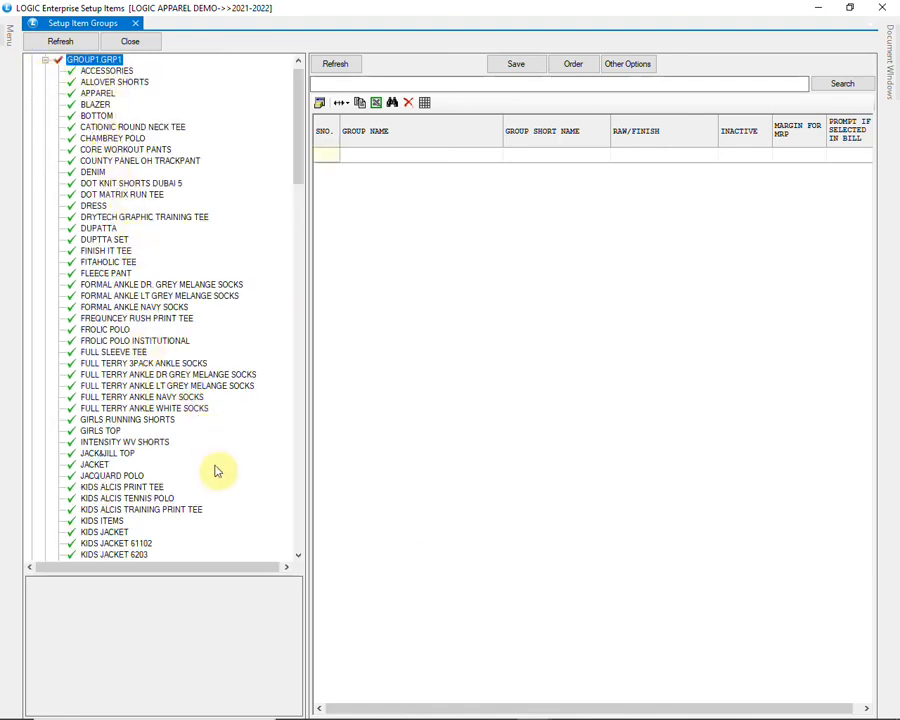
scroll(217, 471, "down", 3)
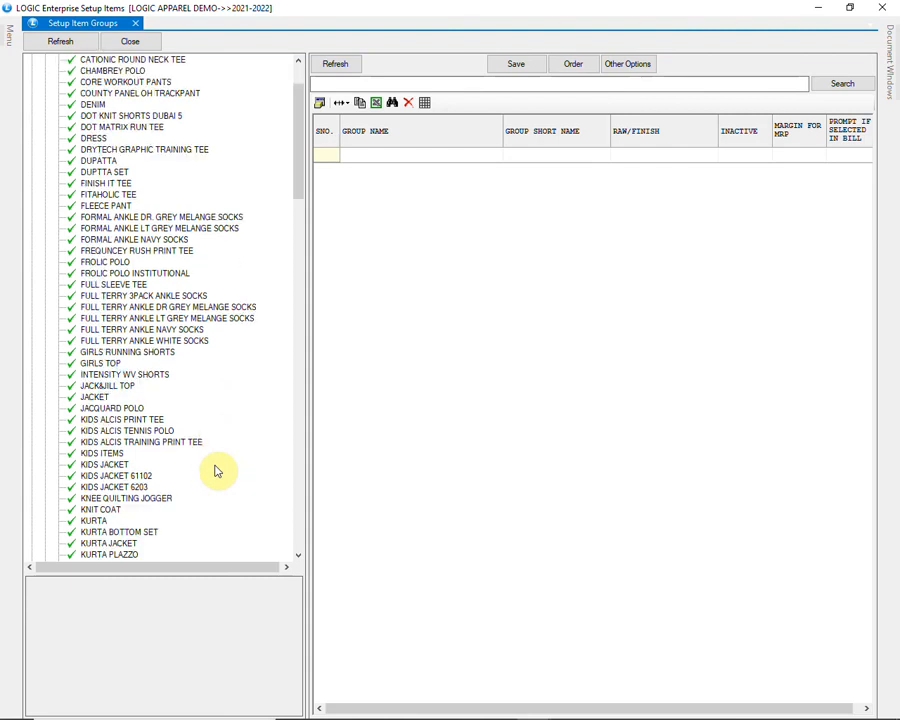
scroll(217, 471, "down", 4)
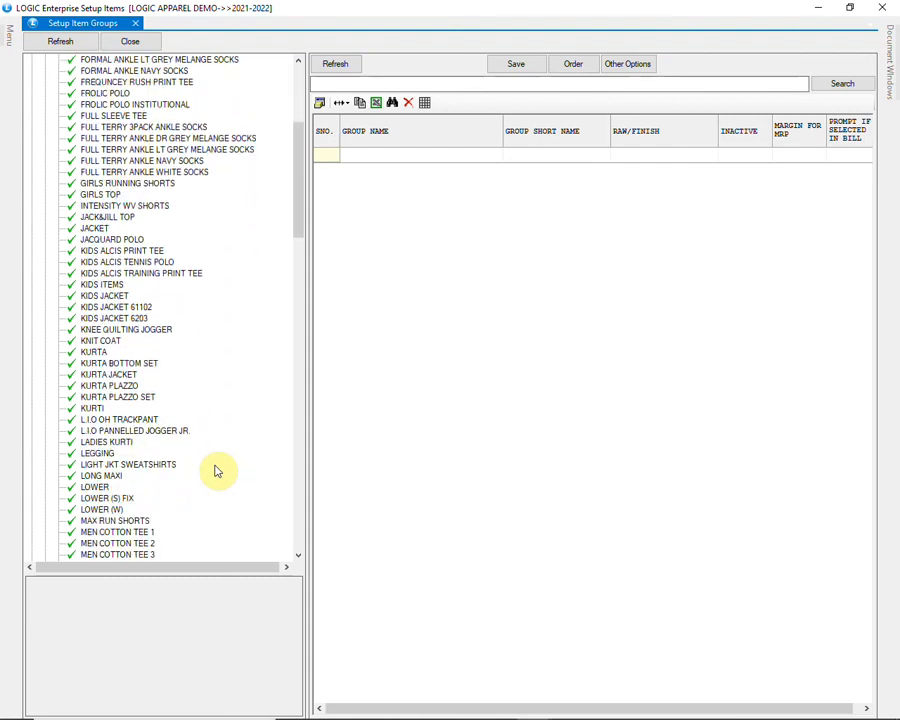
scroll(217, 471, "down", 8)
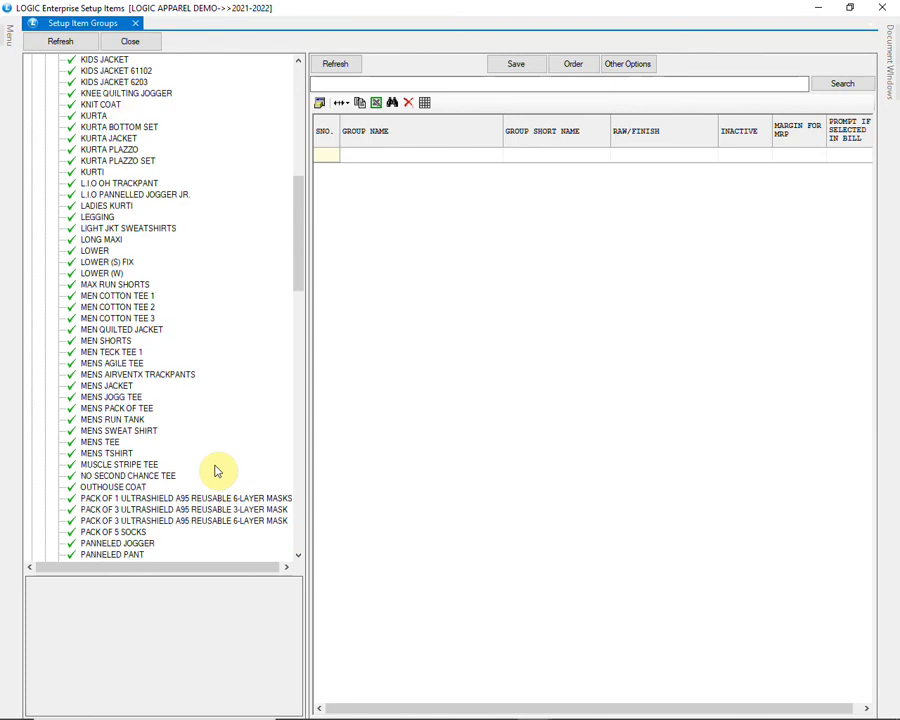
scroll(217, 471, "down", 5)
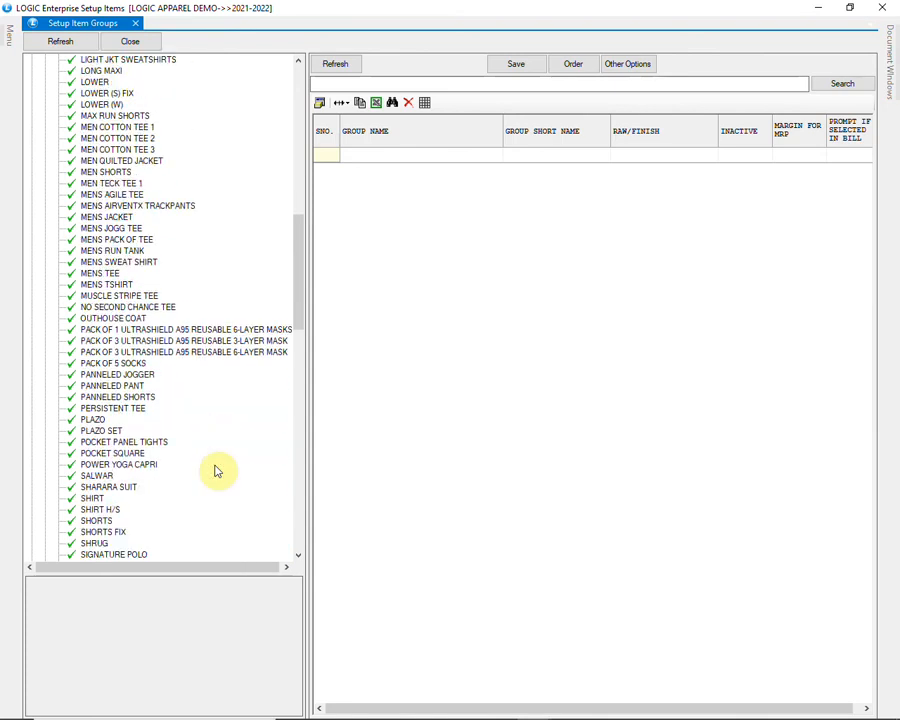
scroll(217, 471, "down", 12)
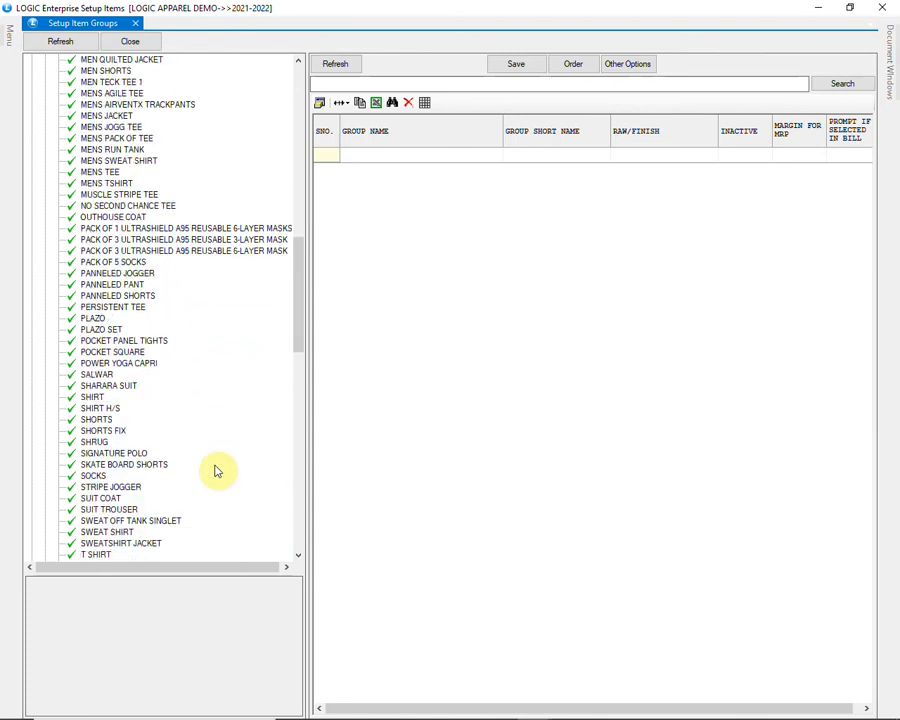
scroll(217, 471, "down", 3)
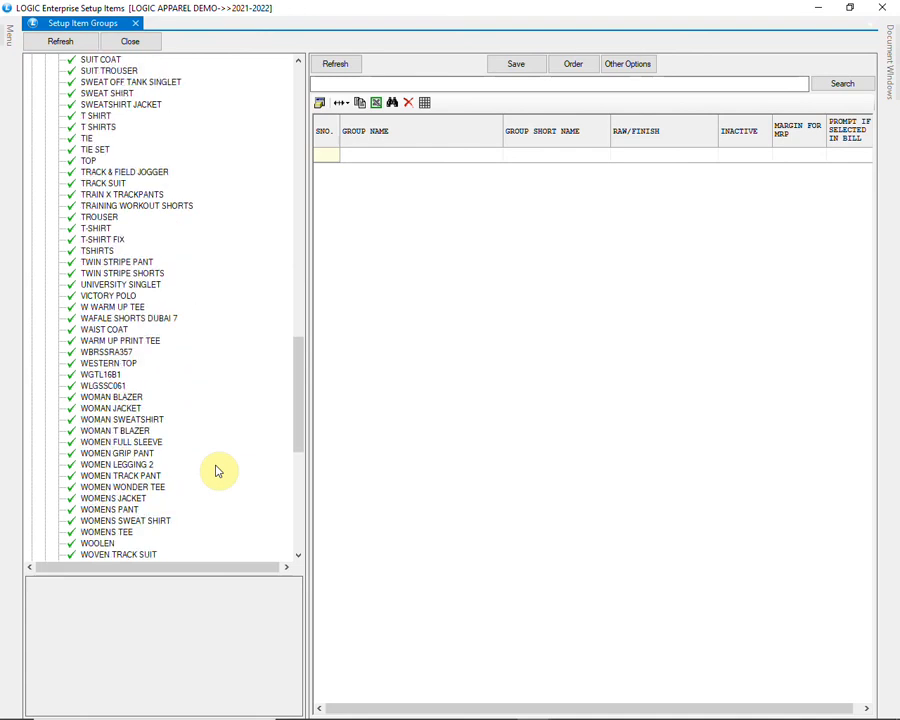
scroll(217, 471, "down", 4)
scroll(217, 471, "down", 5)
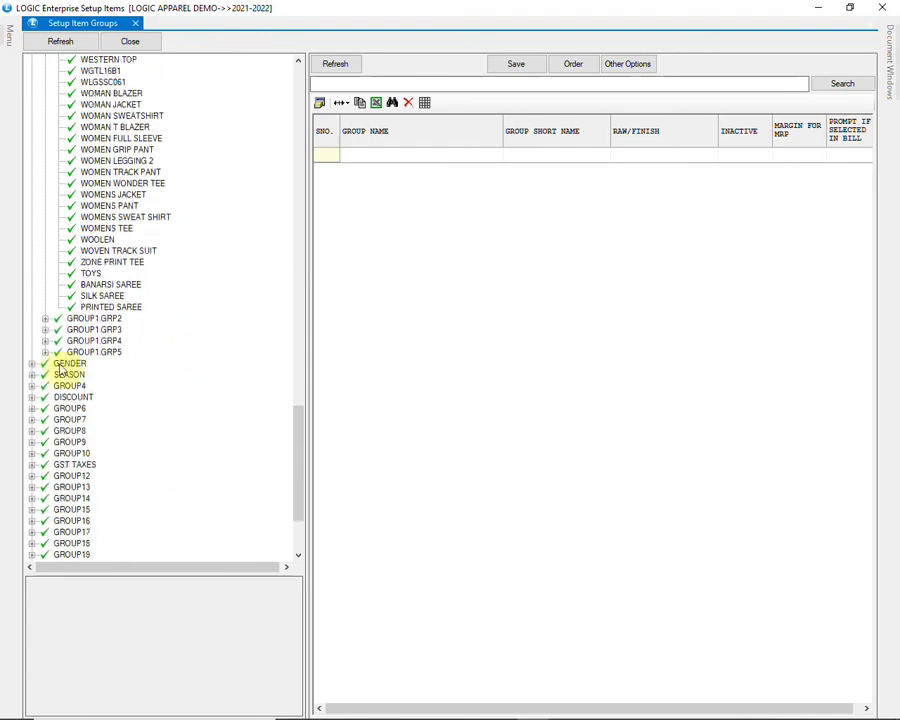
- Expand GENDER and its GROUP2.GRP1 level to view the gender groups
left_click(38, 368)
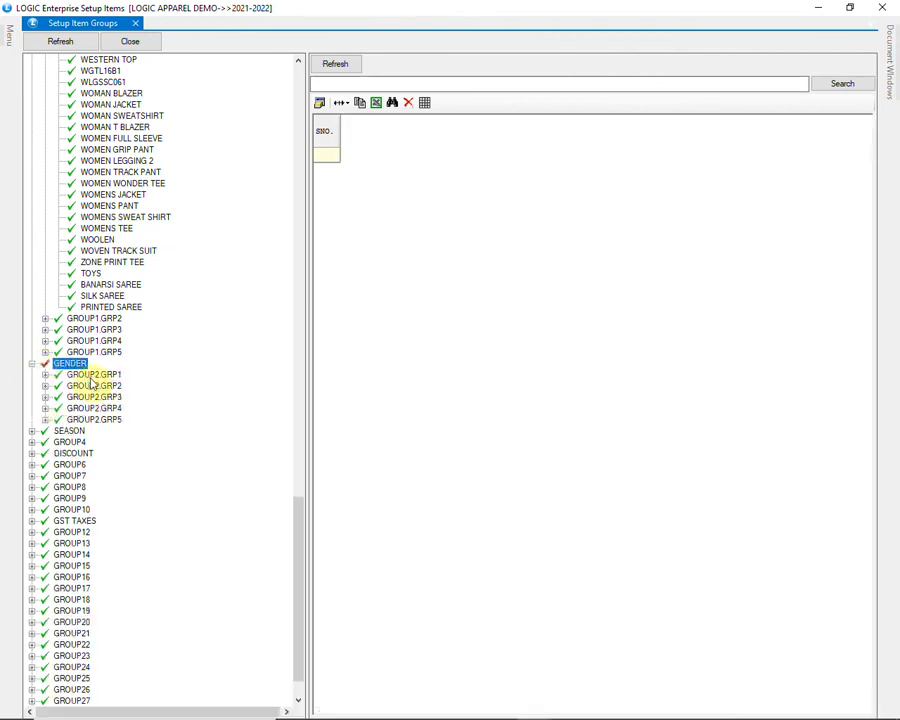
left_click(76, 374)
left_click(45, 374)
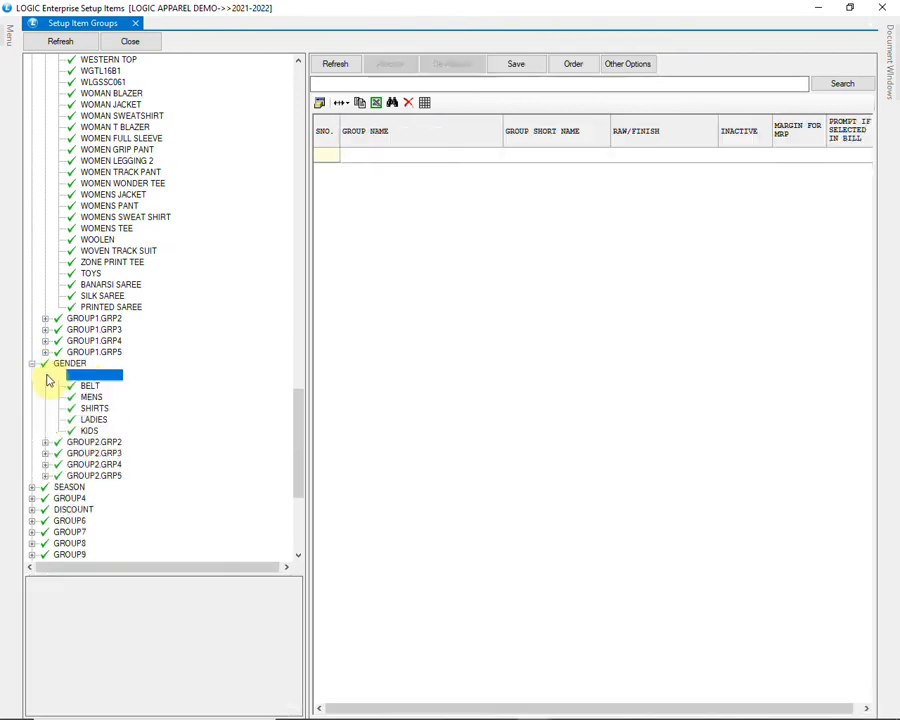
scroll(174, 397, "down", 1)
scroll(174, 397, "down", 1)
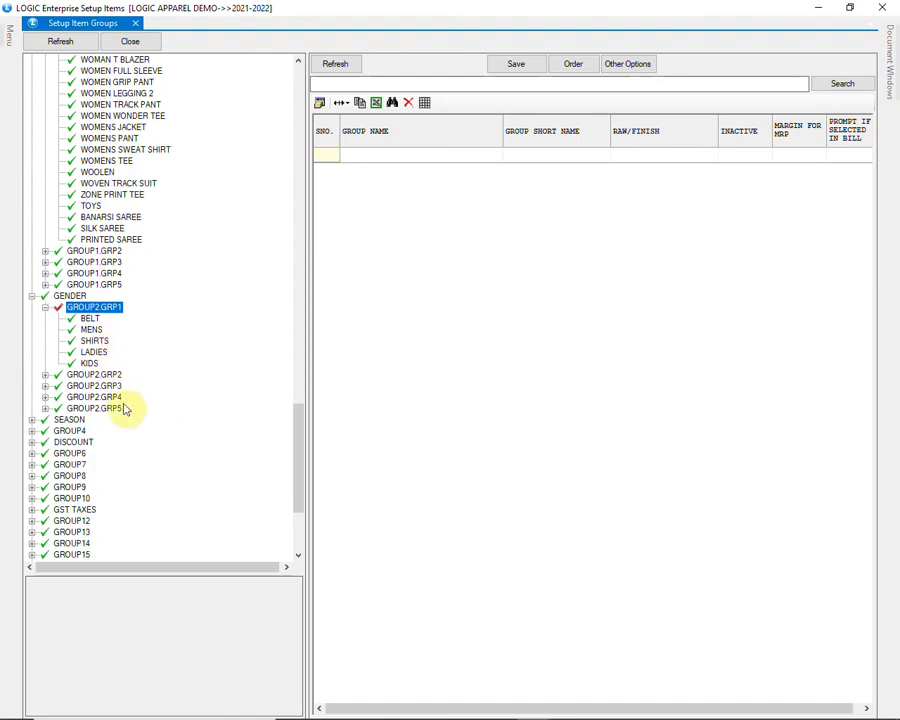
scroll(124, 408, "down", 4)
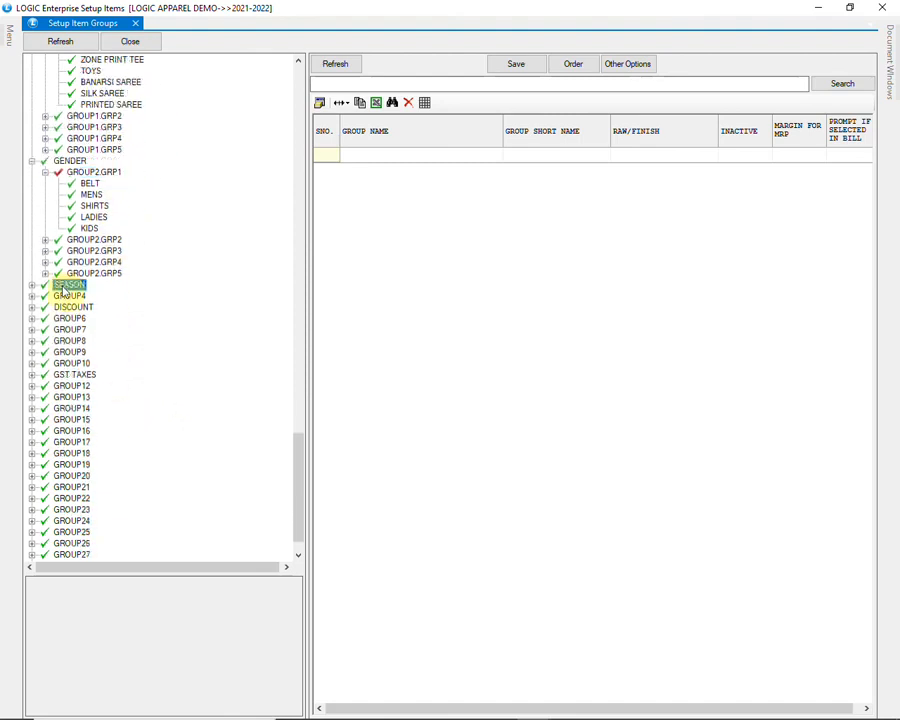
- Expand SEASON and its GROUP3.GRP1 level to view the season groups
left_click(62, 285)
left_click(31, 386)
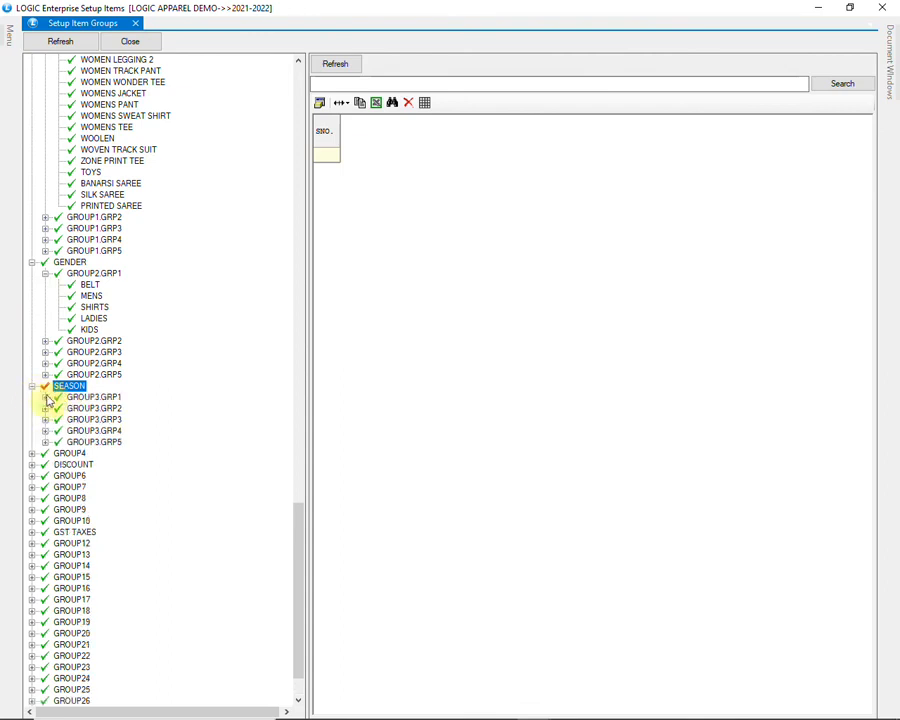
double_click(76, 397)
scroll(168, 419, "down", 4)
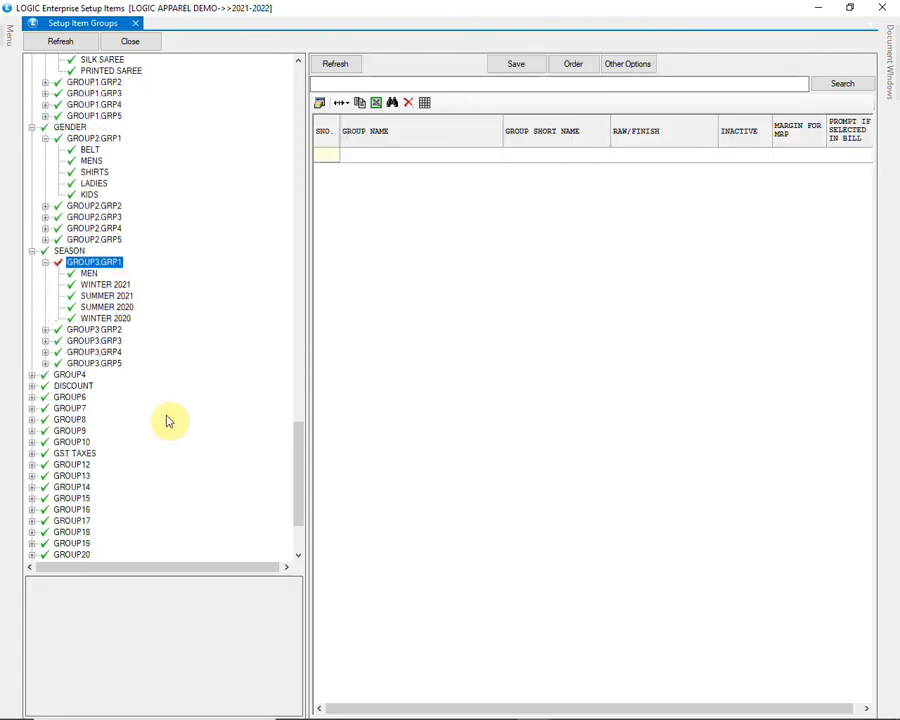
scroll(181, 356, "down", 3)
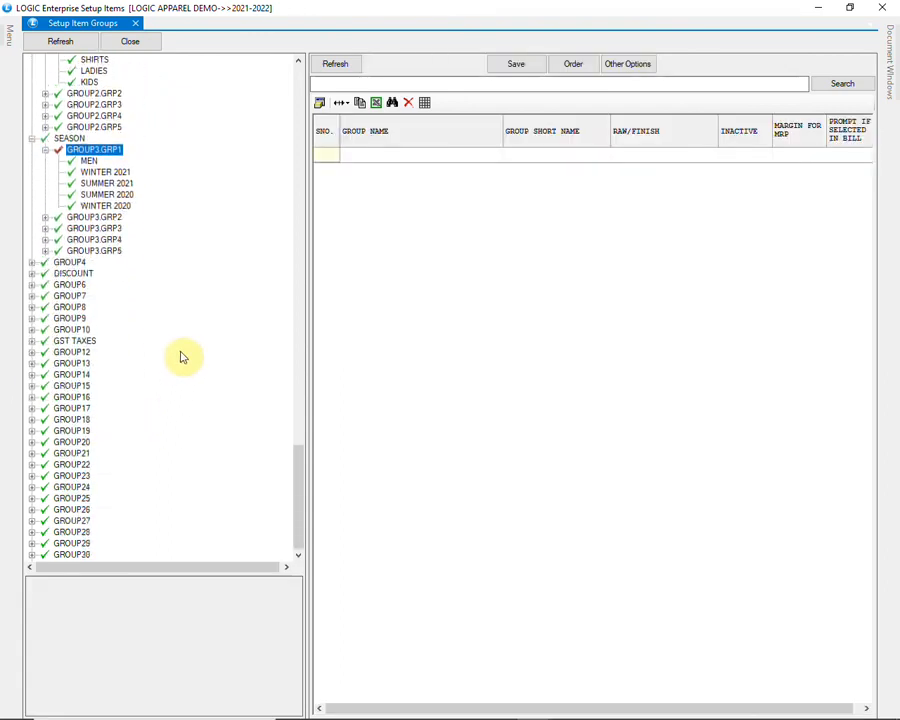
- Expand ACCESSORIES under CATEGORY's GROUP1.GRP1 level and select its allocated item AC1002
scroll(181, 356, "up", 9)
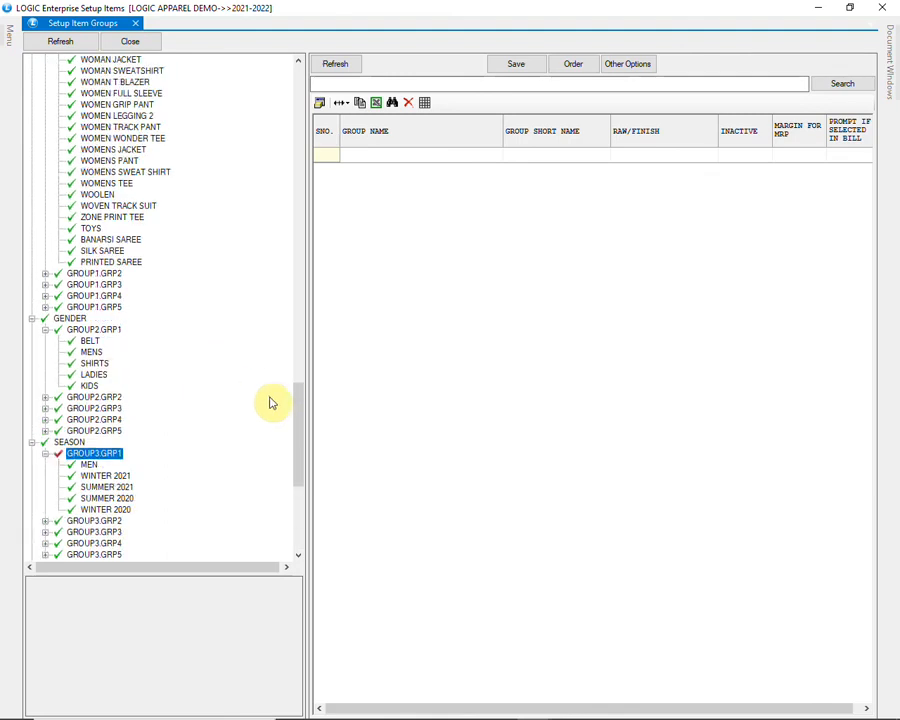
scroll(270, 403, "up", 20)
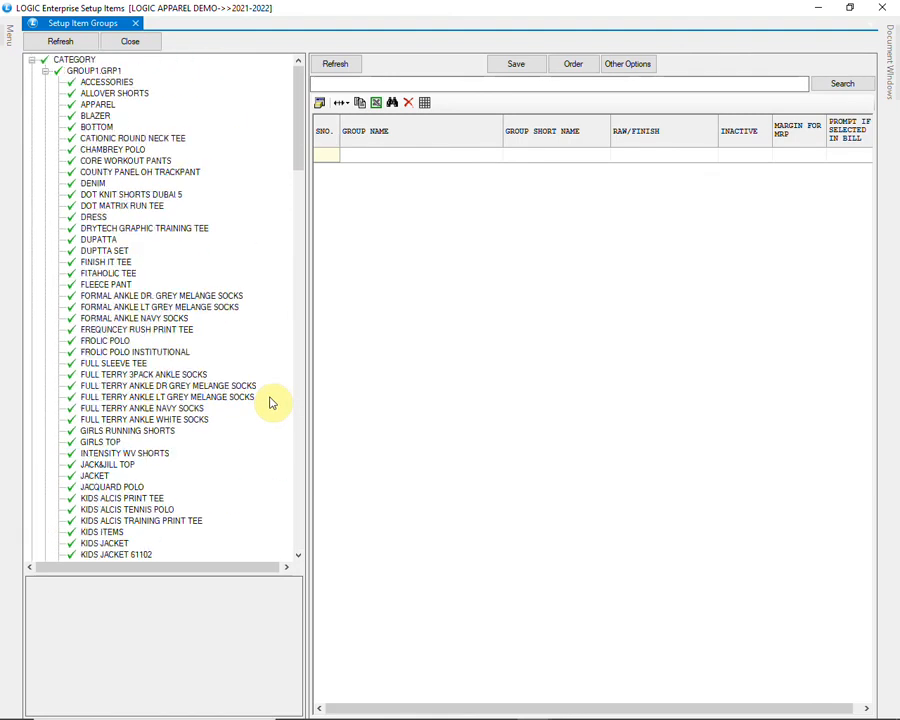
left_click(88, 82)
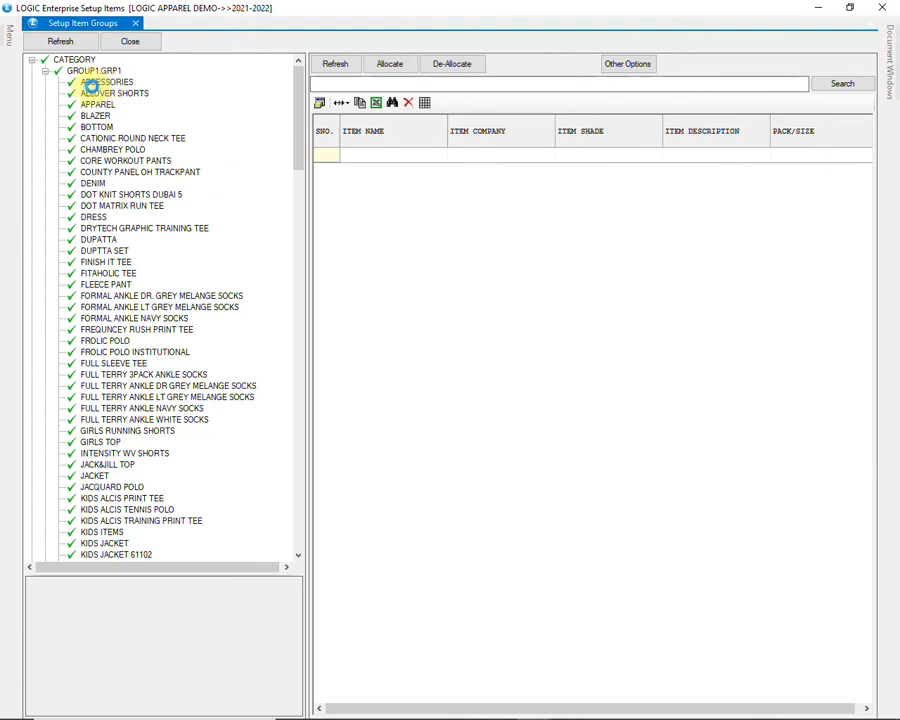
left_click(56, 84)
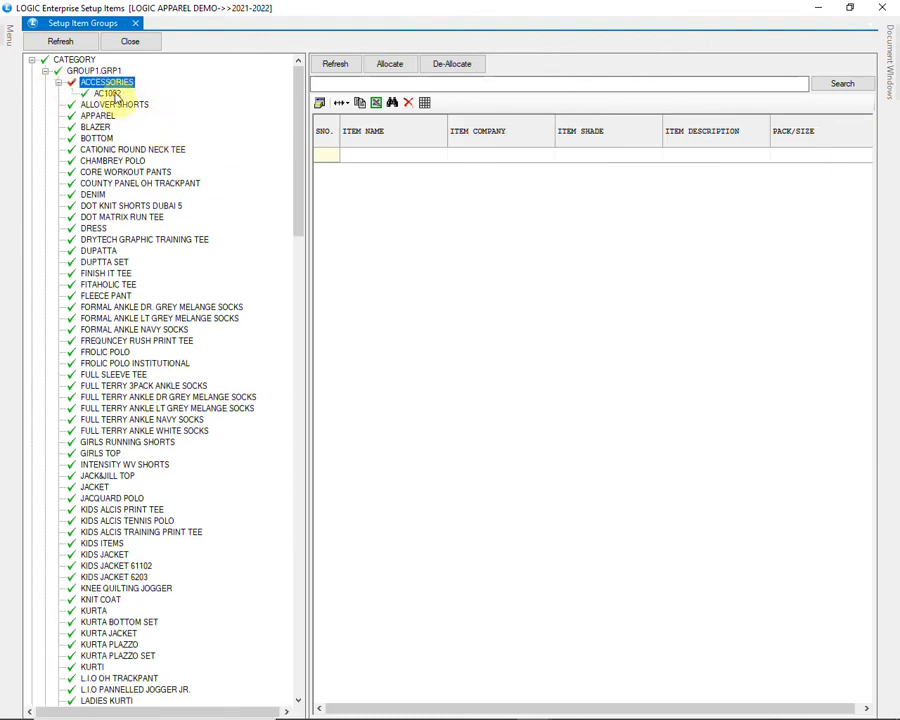
left_click(104, 94)
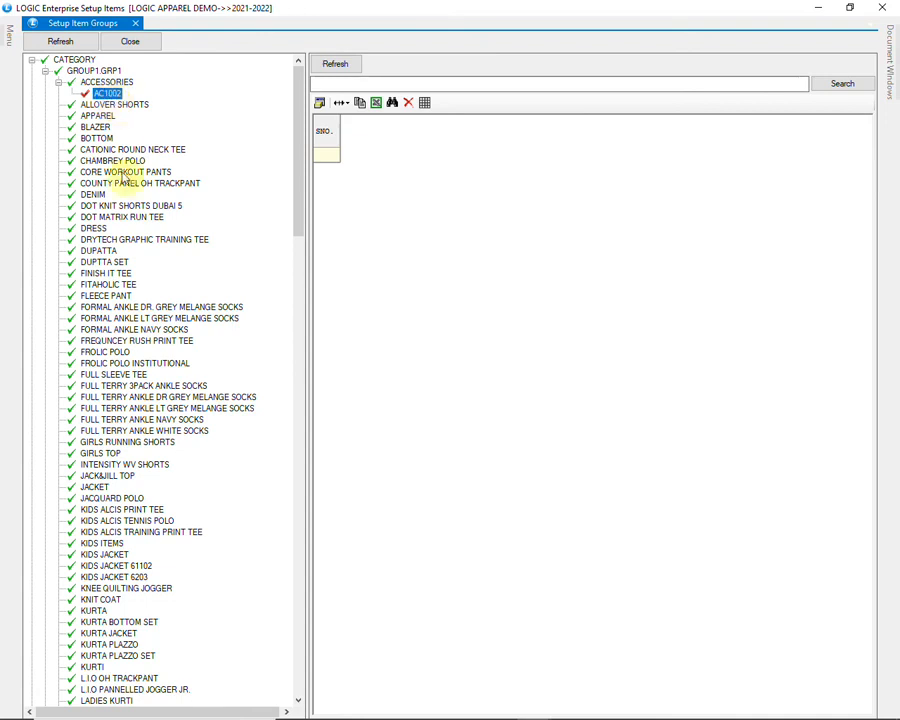